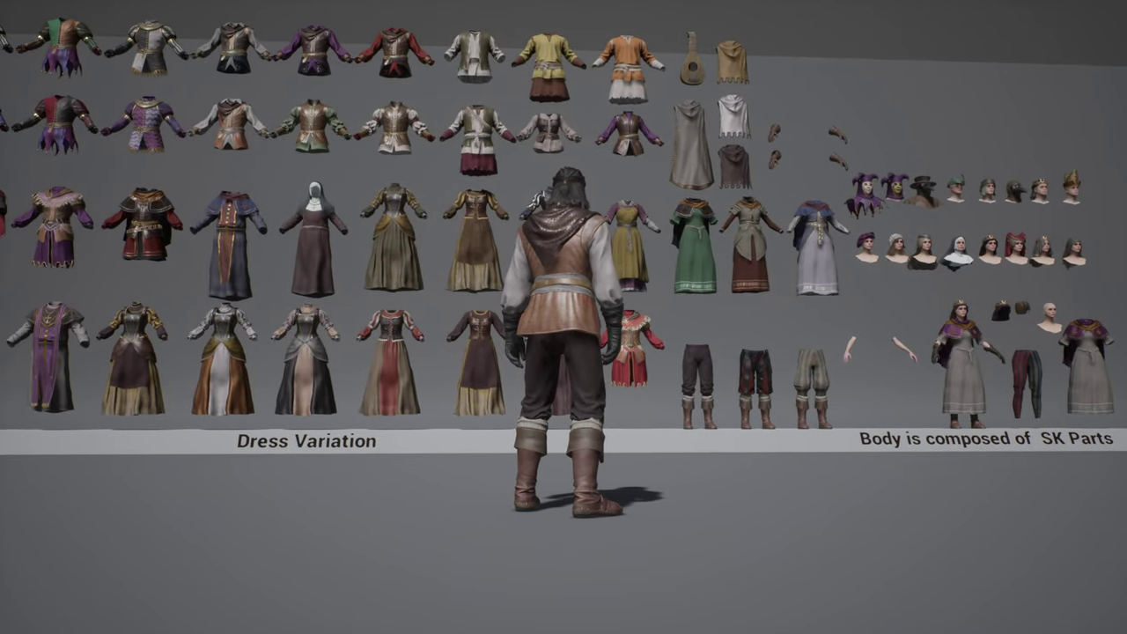
Walk the character past the dress variations, SK body parts and skeleton comparison displays to view the lute-playing bards.
{"action": "key", "text": "d"}
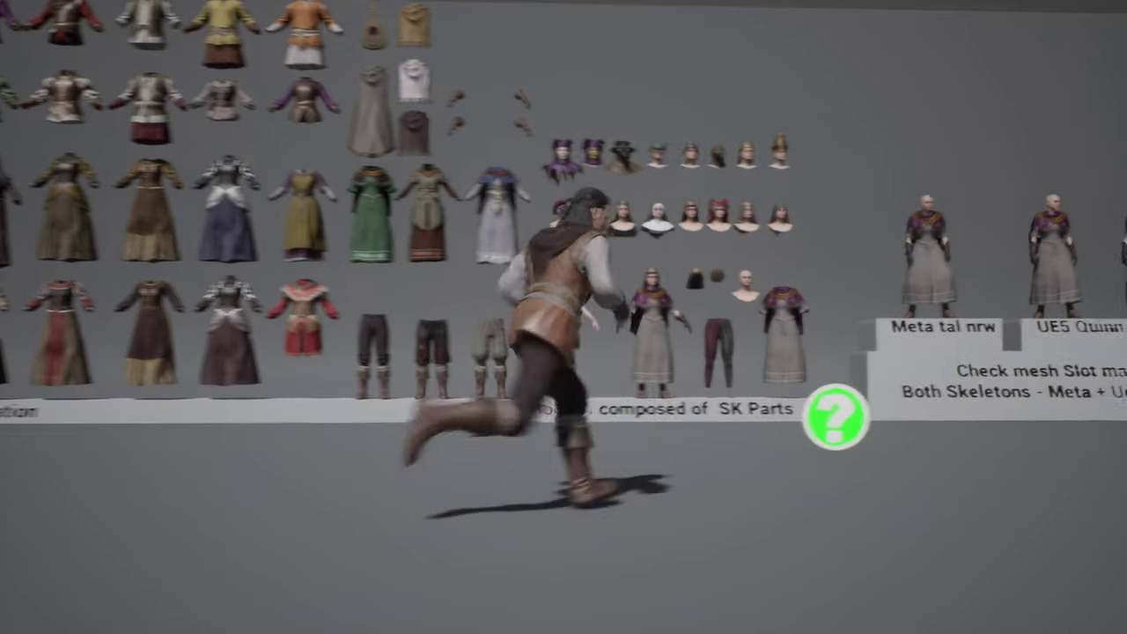
{"action": "key", "text": "w"}
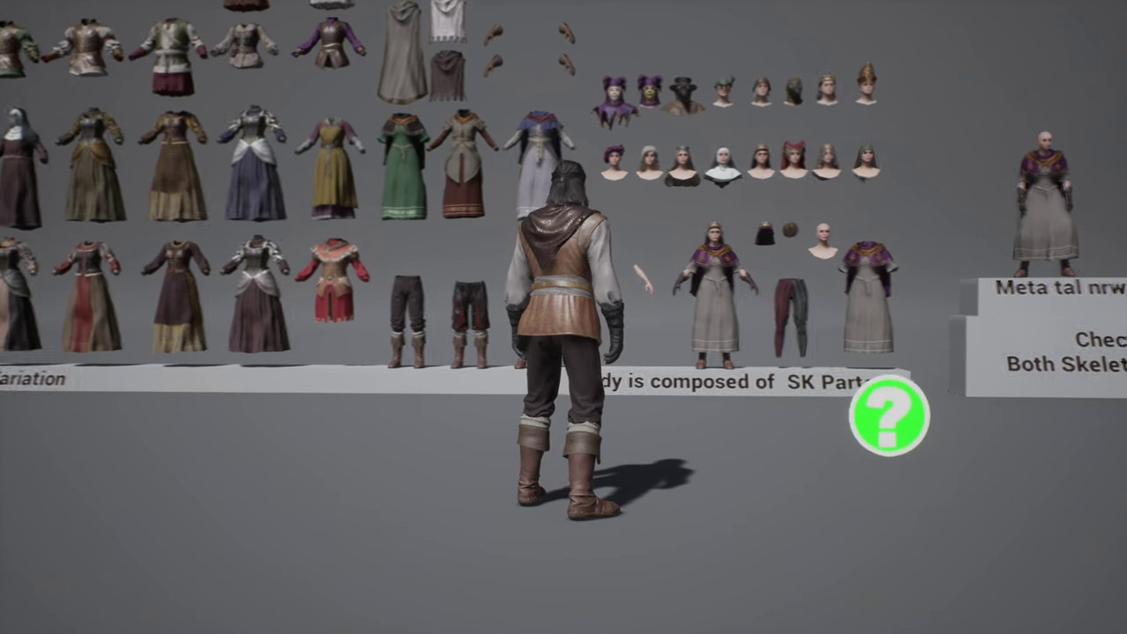
{"action": "key", "text": "w"}
{"action": "key", "text": "d"}
{"action": "key", "text": "s"}
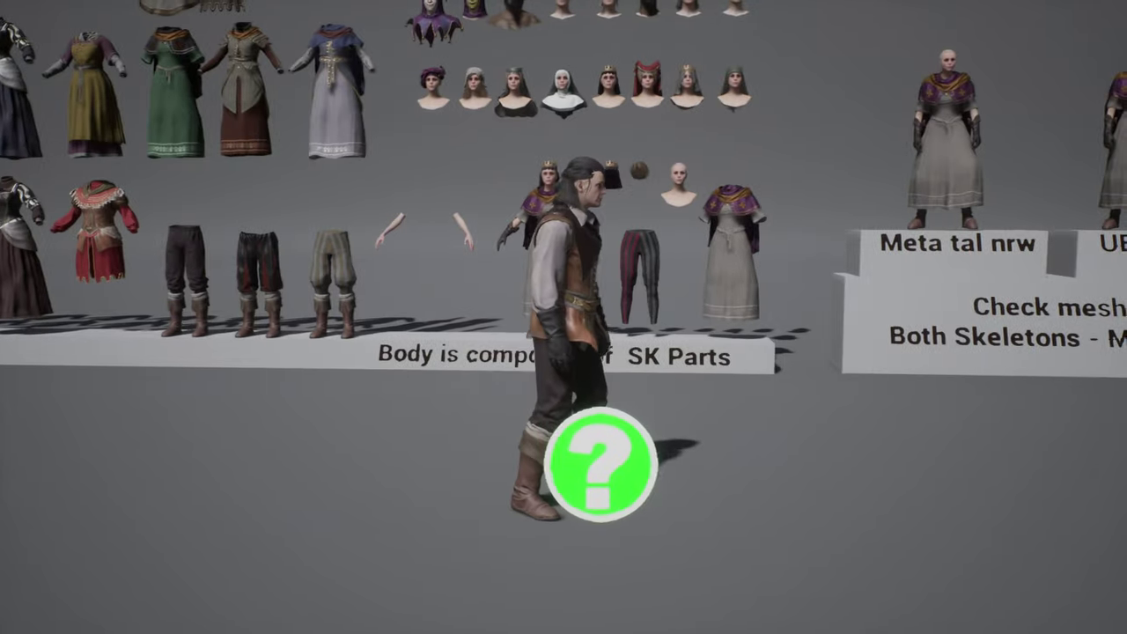
{"action": "key", "text": "w"}
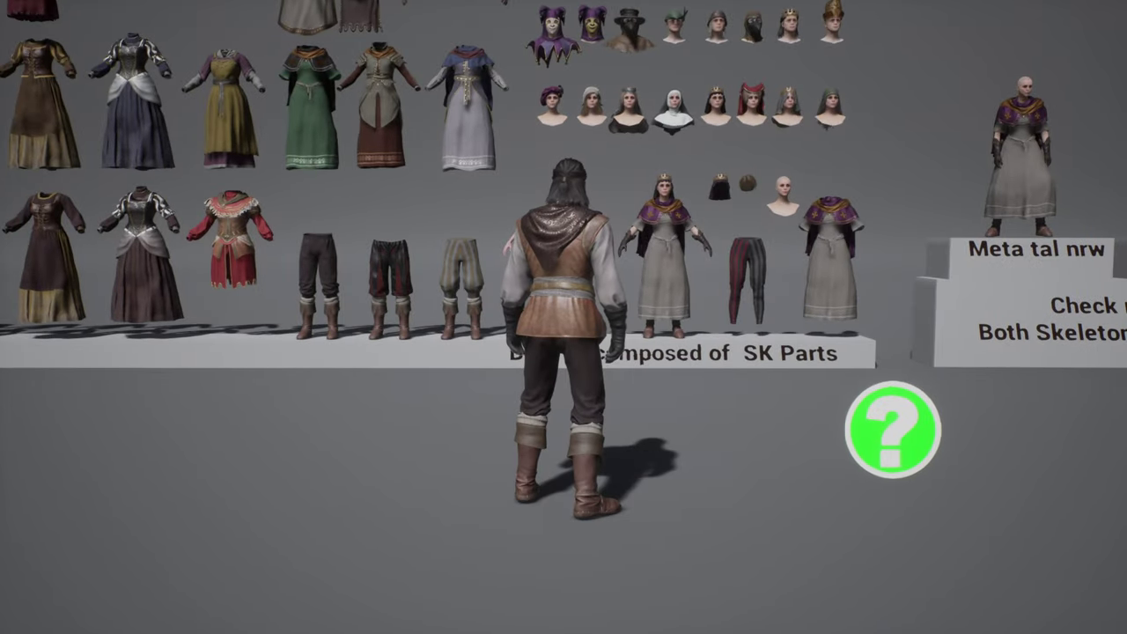
{"action": "key", "text": "d"}
{"action": "key", "text": "d"}
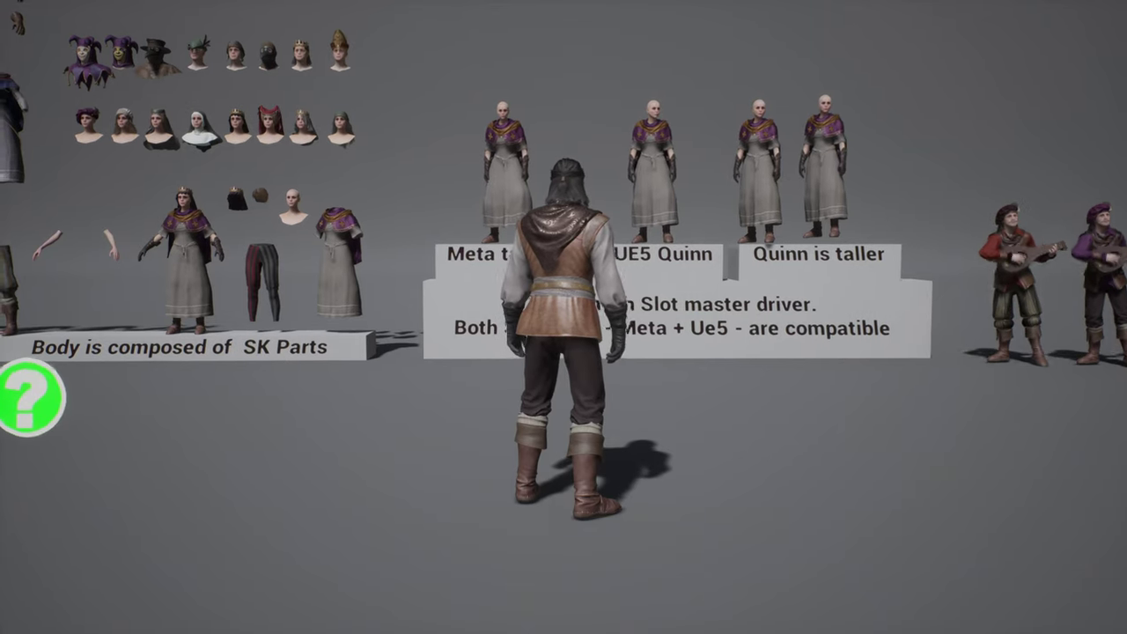
{"action": "key", "text": "d"}
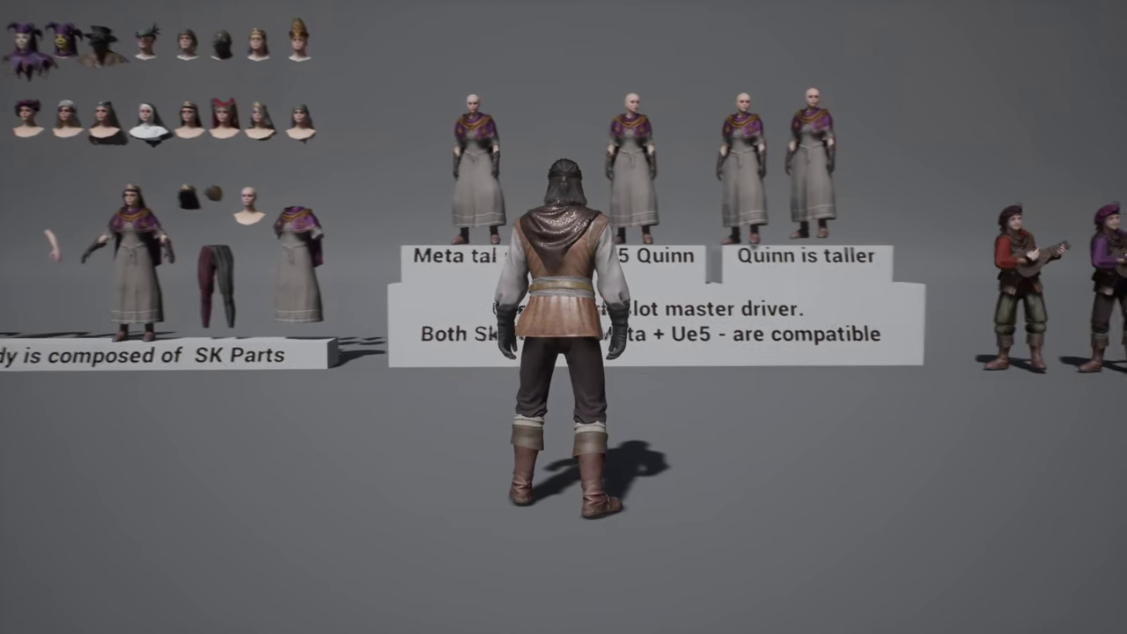
{"action": "key", "text": "d"}
{"action": "key", "text": "w"}
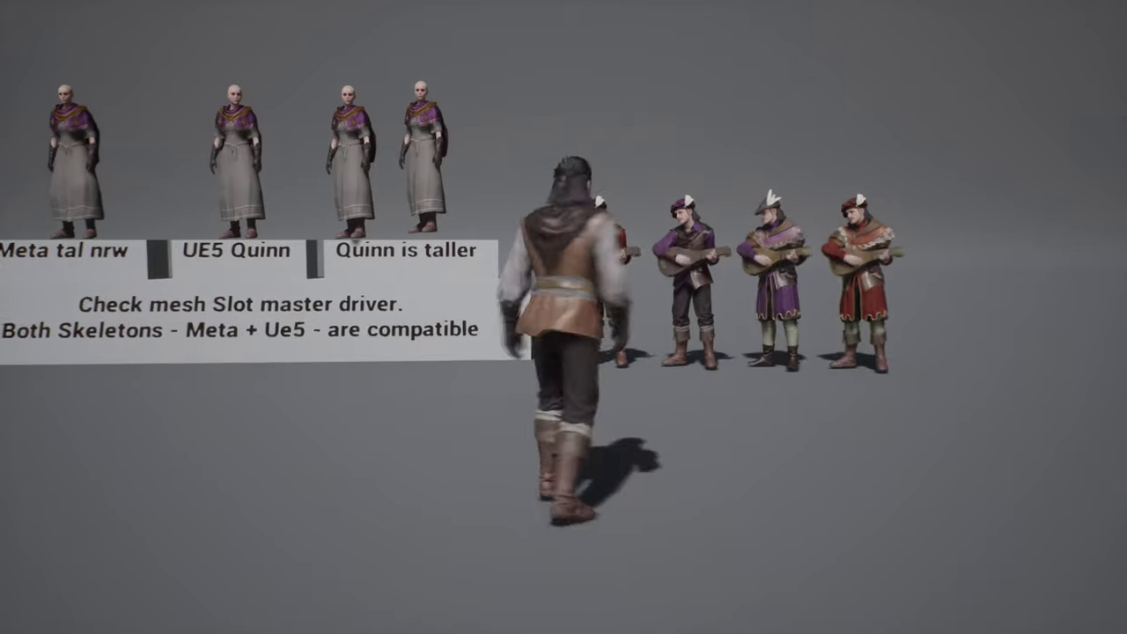
{"action": "key", "text": "w"}
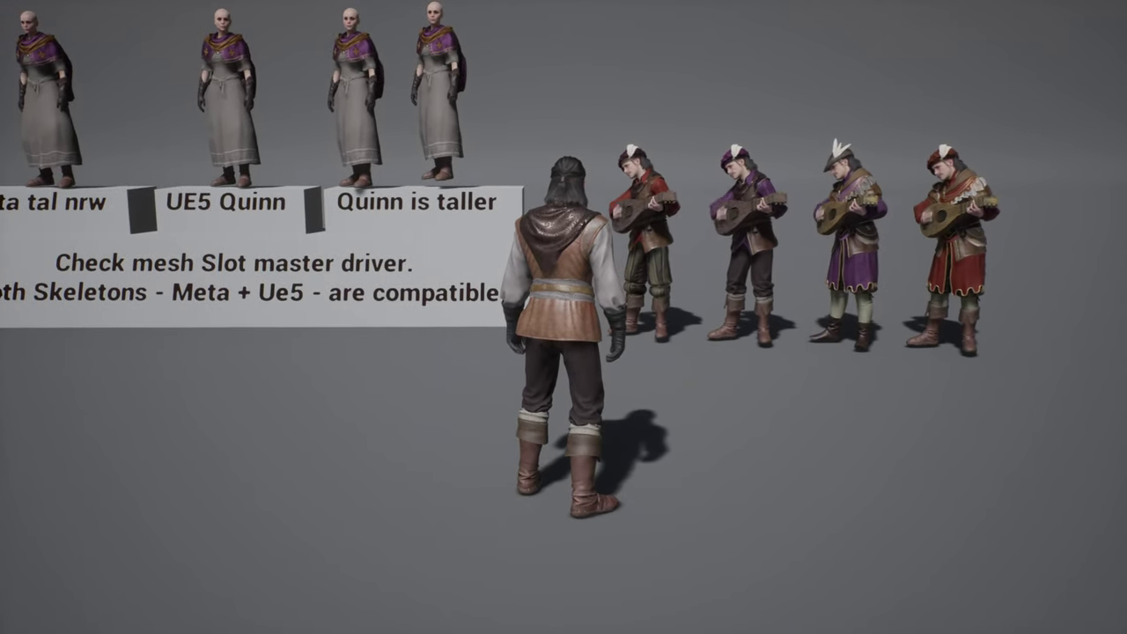
{"action": "key", "text": "w"}
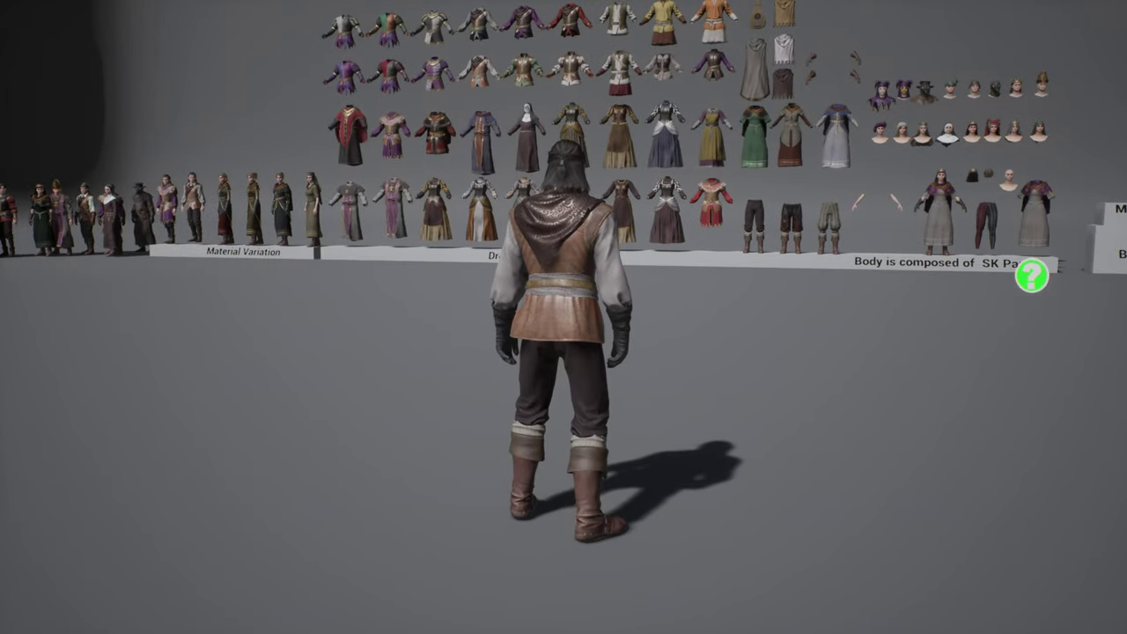
End the play session and return from the full-screen viewport to the full editor layout with a wall-displayed dress selected.
{"action": "key", "text": "Escape"}
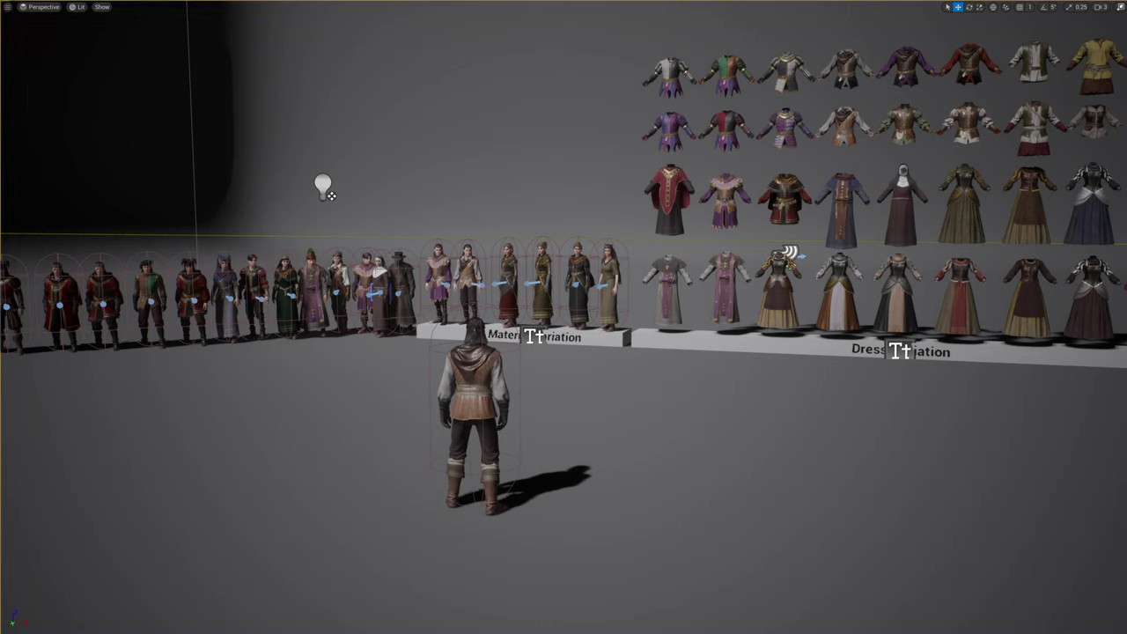
{"action": "left_click", "coordinate": [964, 206]}
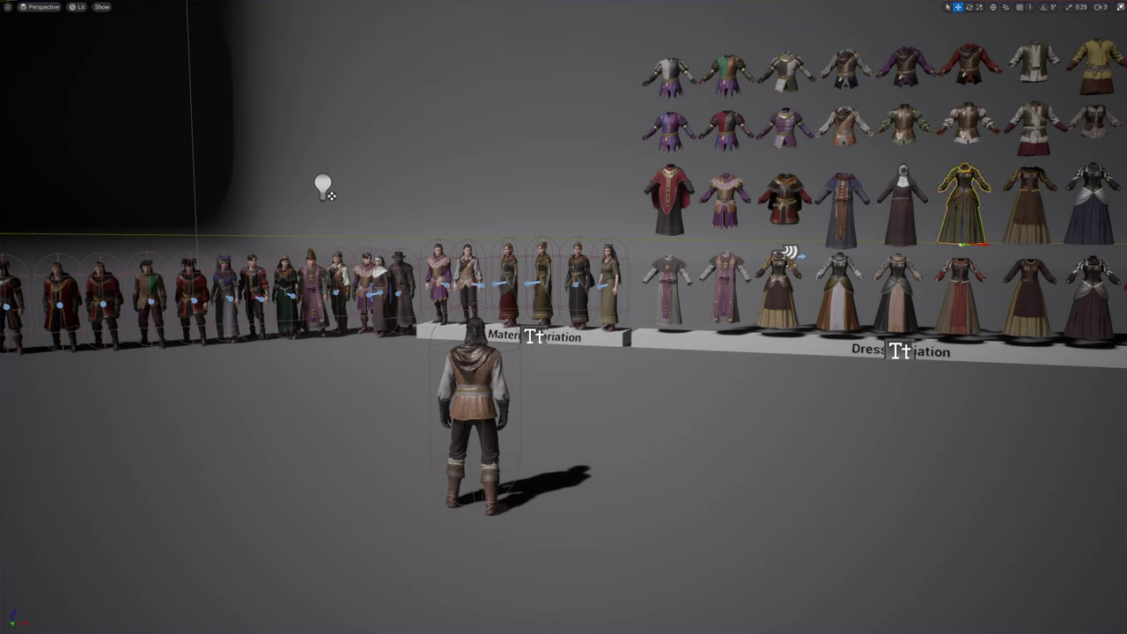
{"action": "key", "text": "F11"}
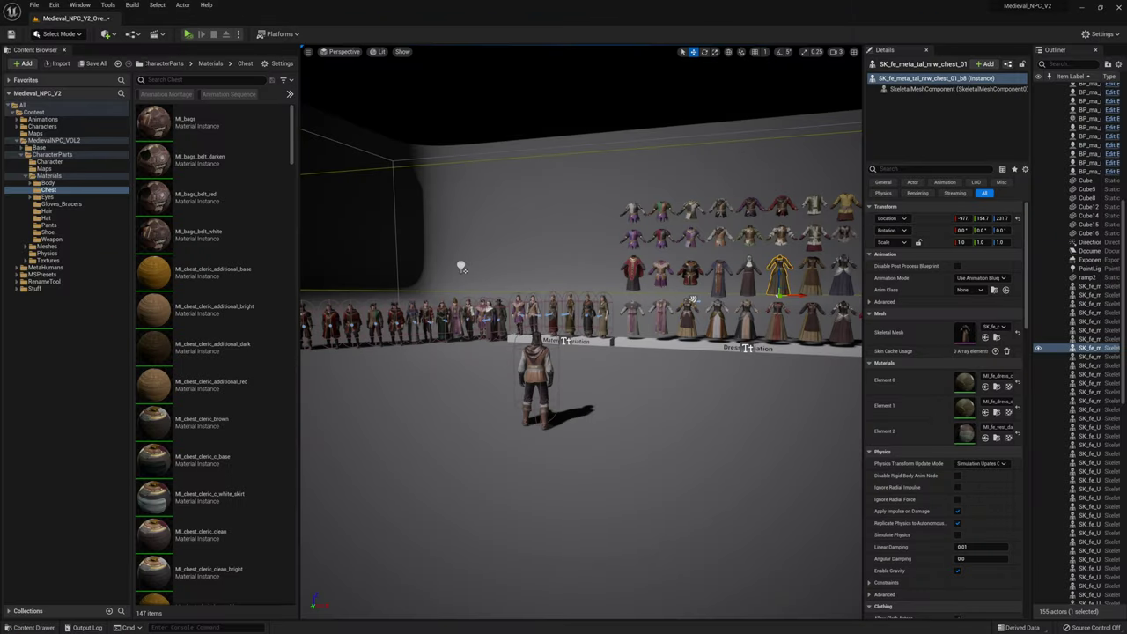
Place the BP_ma_old blueprint from the MetaHumans ma_old folder on the floor beside the hooded player character.
{"action": "double_click", "coordinate": [76, 156]}
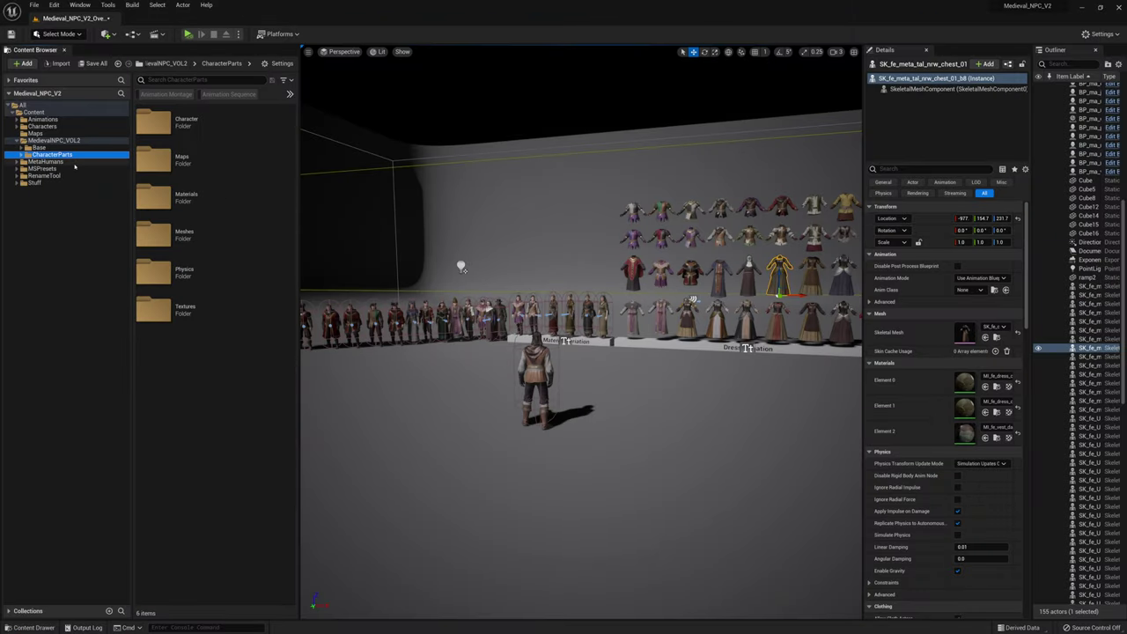
{"action": "double_click", "coordinate": [71, 163]}
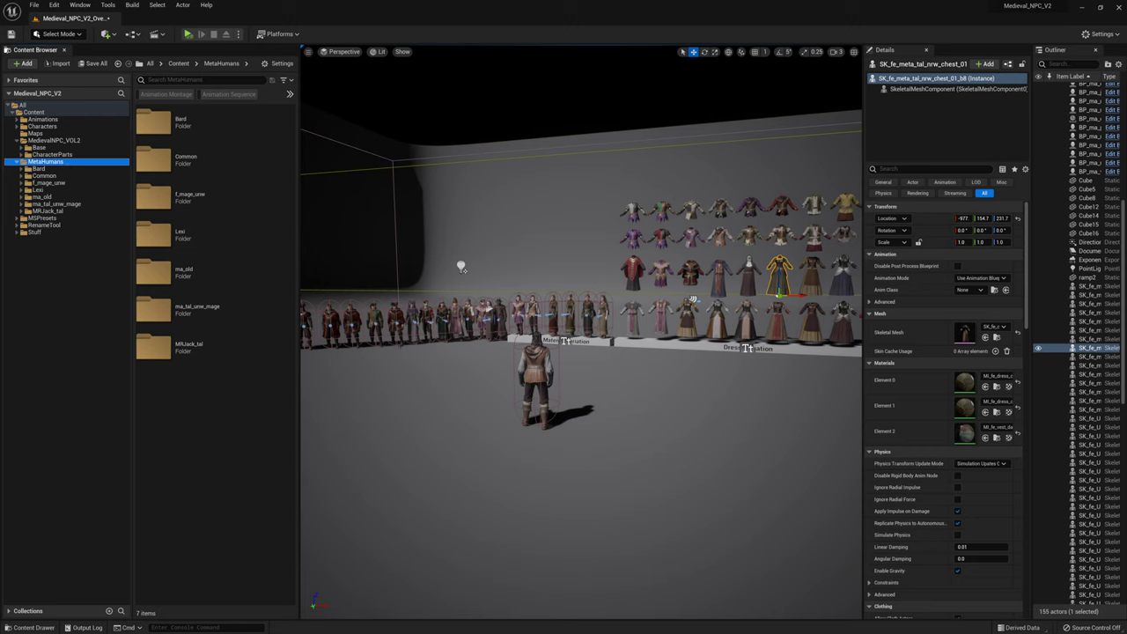
{"action": "double_click", "coordinate": [81, 196]}
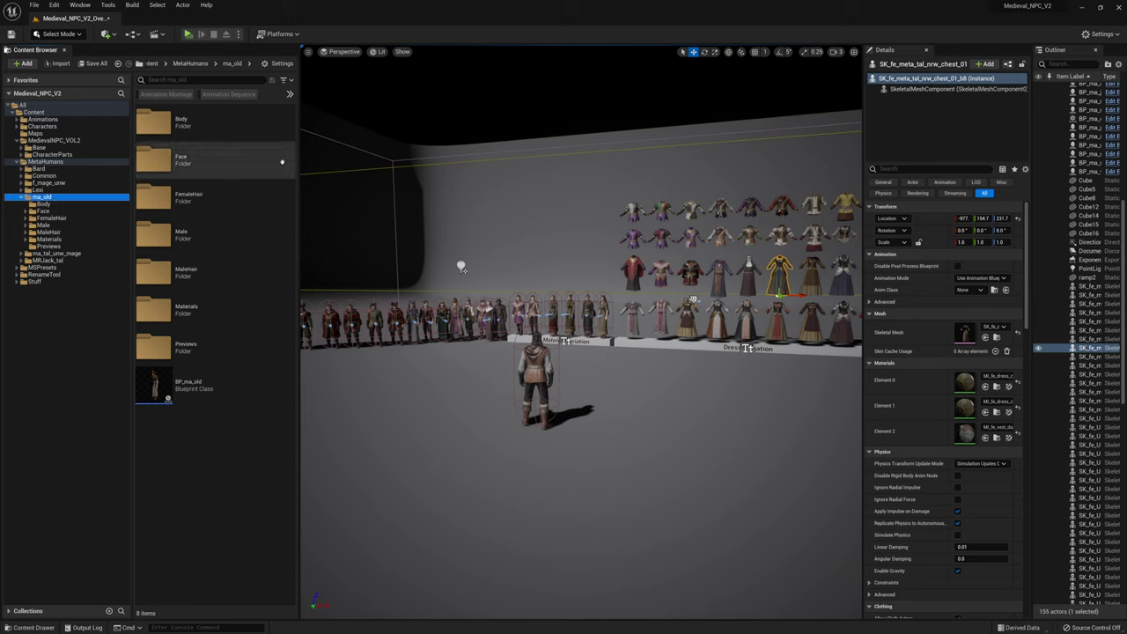
{"action": "mouse_move", "coordinate": [213, 398]}
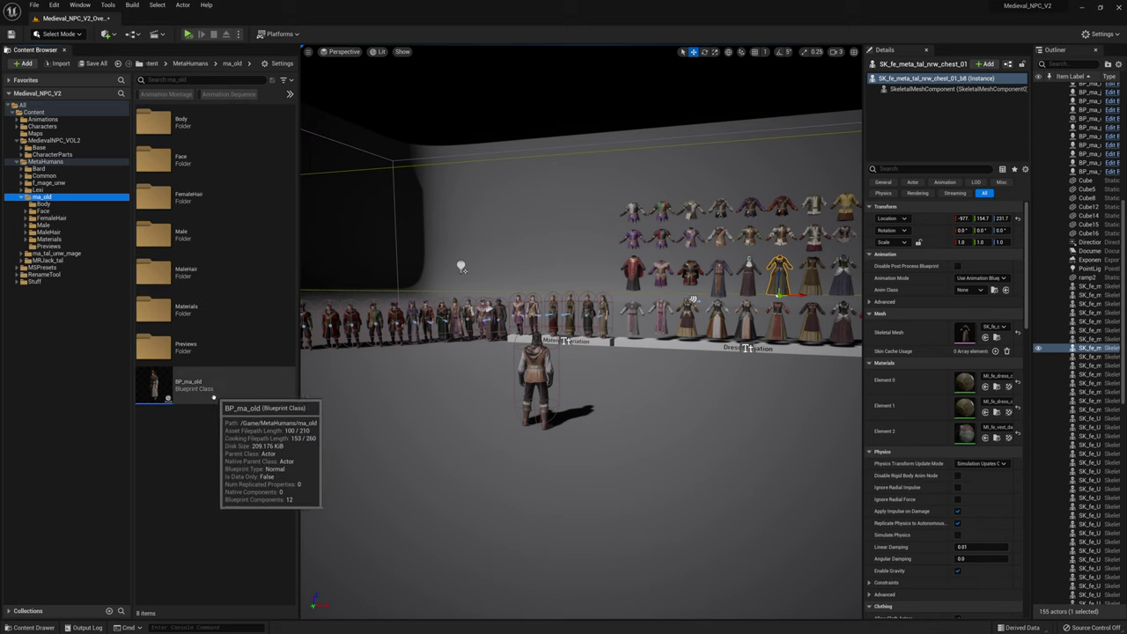
{"action": "left_click_drag", "start_coordinate": [213, 398], "coordinate": [676, 437]}
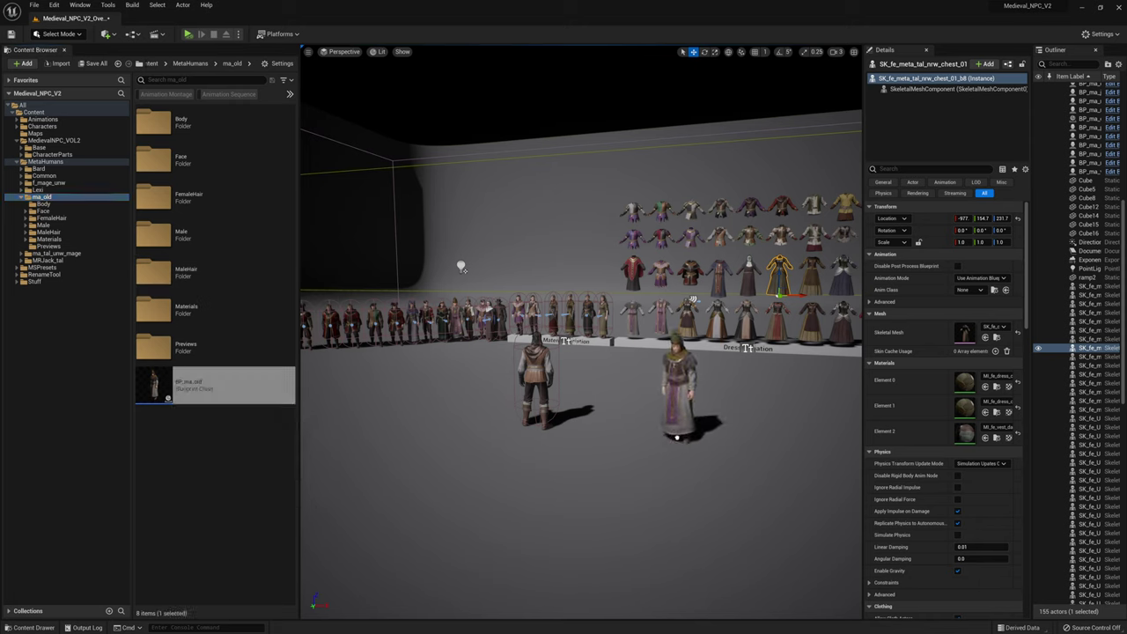
{"action": "left_click_drag", "start_coordinate": [615, 392], "coordinate": [617, 398]}
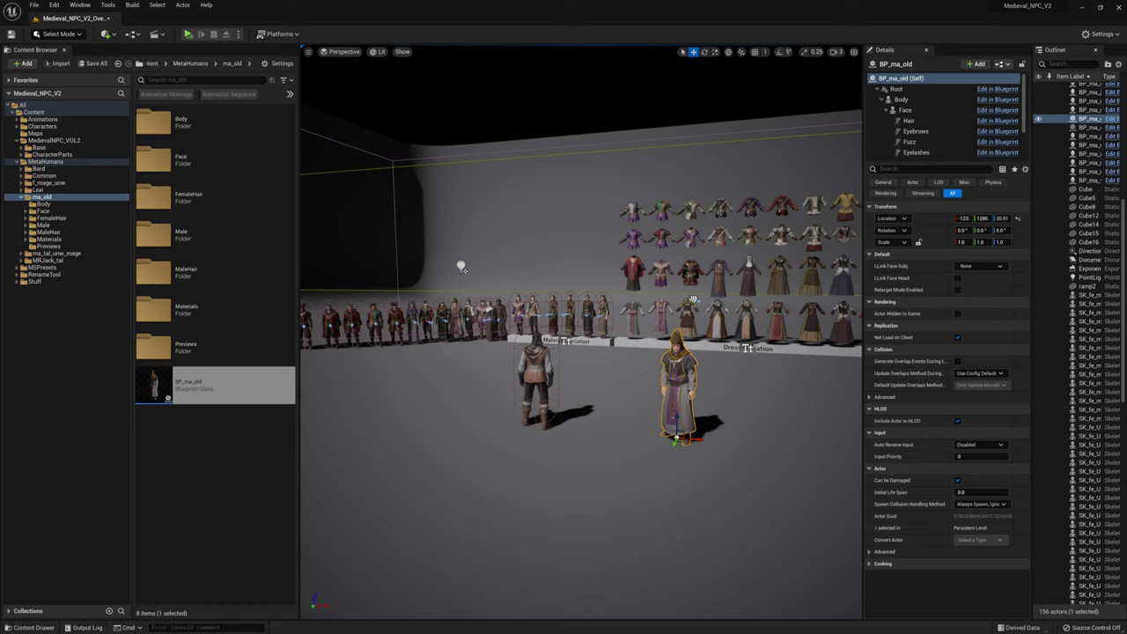
Change the placed BP_ma_old character's Torso skeletal mesh to SK_ma_meta_tal_nrw_dress_cleric_01_d.
{"action": "double_click", "coordinate": [678, 387]}
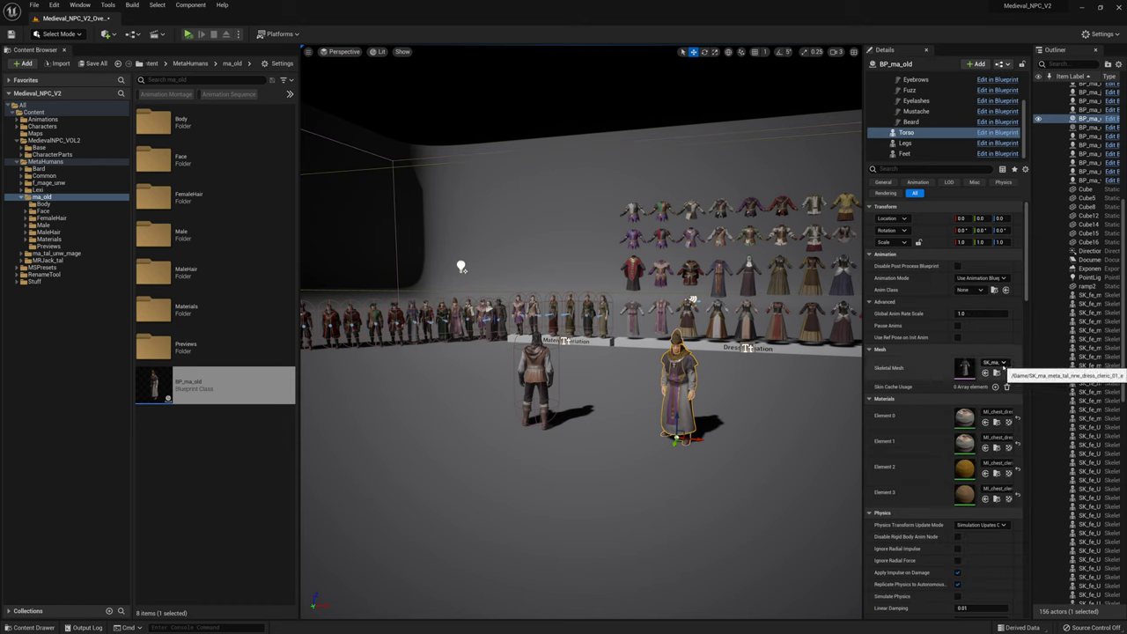
{"action": "left_click", "coordinate": [995, 362]}
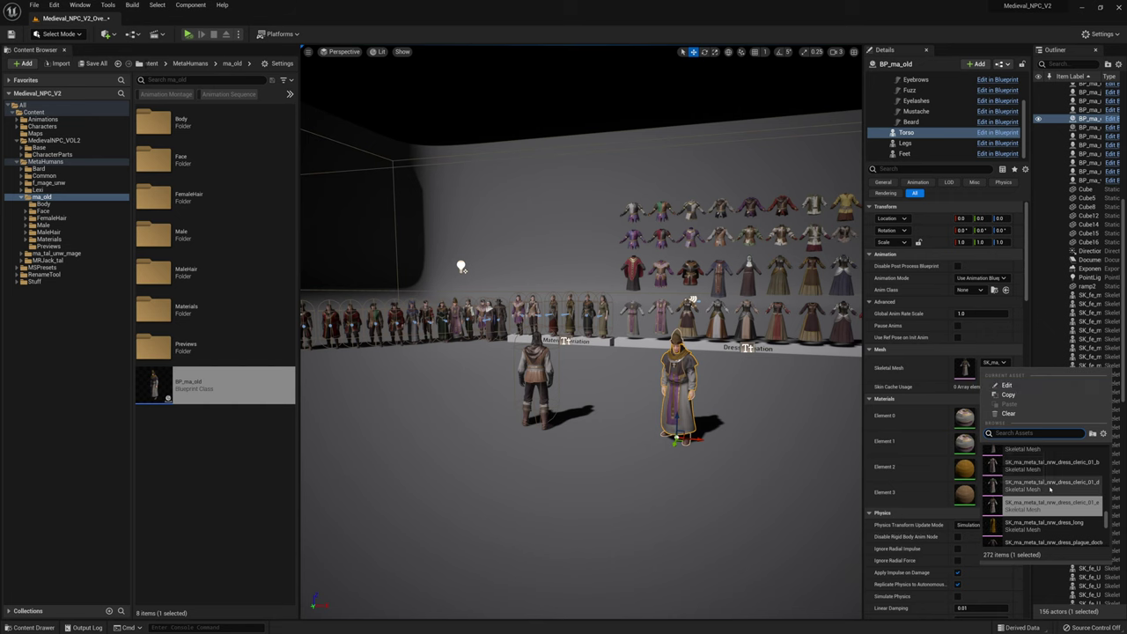
{"action": "left_click", "coordinate": [1043, 486]}
{"action": "right_click_drag", "start_coordinate": [581, 334], "coordinate": [651, 334]}
{"action": "key", "text": "w"}
{"action": "middle_click_drag", "start_coordinate": [651, 335], "coordinate": [639, 323]}
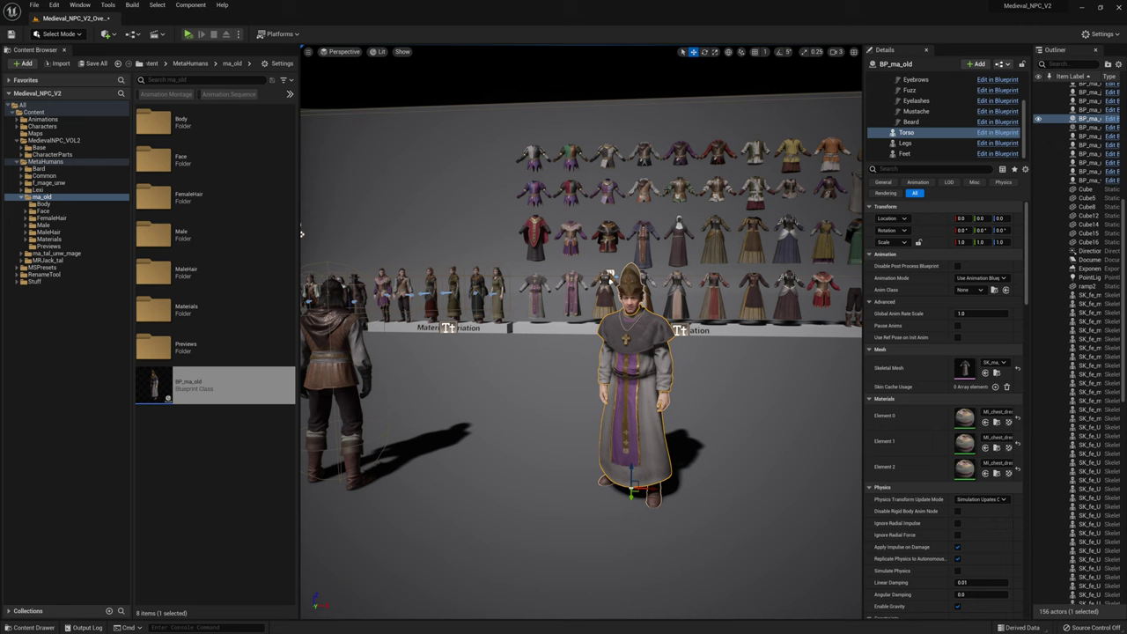
Locate the asset of the wall-displayed SK_ma_meta_tal_nrw_chest_01_c5 and assign it as the BP_ma_old character's Torso mesh.
{"action": "left_click", "coordinate": [666, 188]}
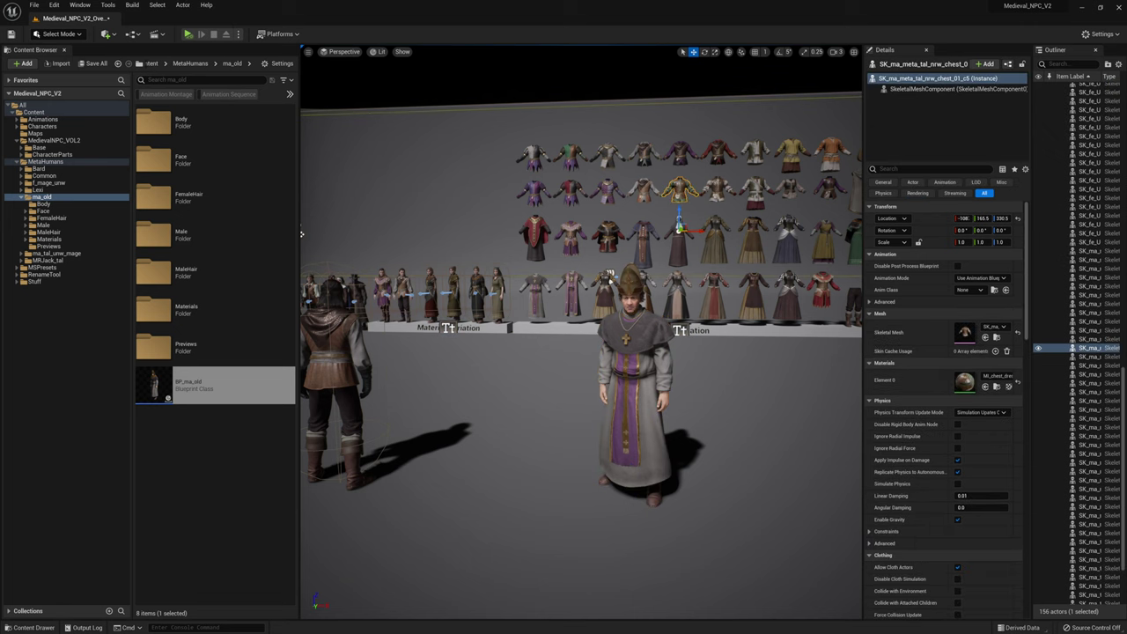
{"action": "left_click", "coordinate": [998, 337]}
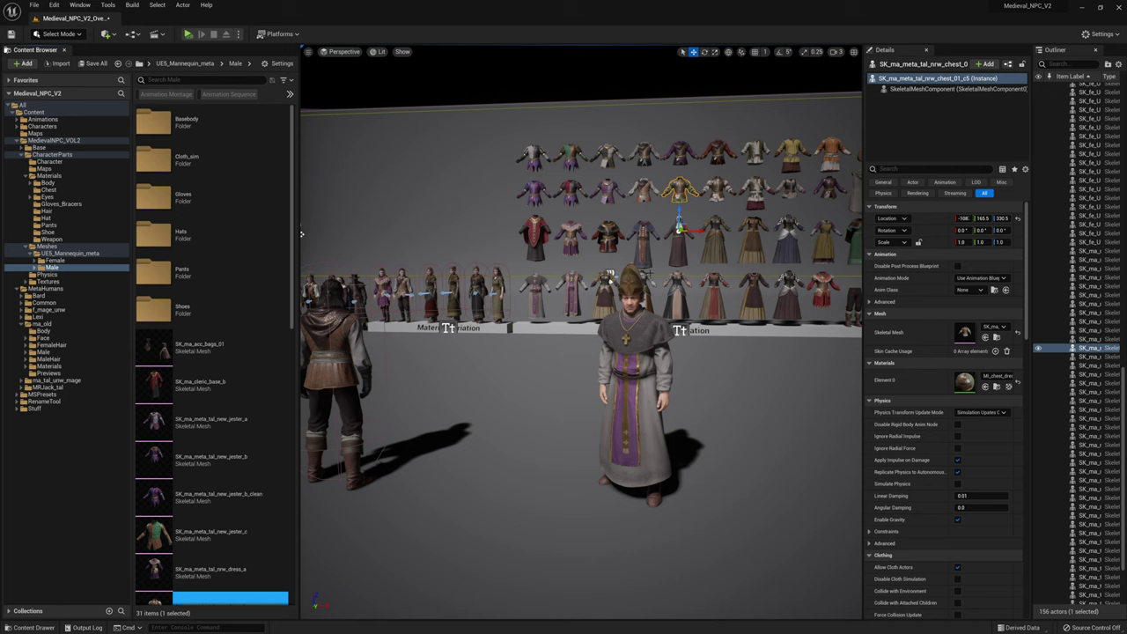
{"action": "left_click", "coordinate": [636, 342]}
{"action": "scroll", "coordinate": [933, 123], "scroll_direction": "down", "scroll_amount": 2}
{"action": "left_click", "coordinate": [906, 132]}
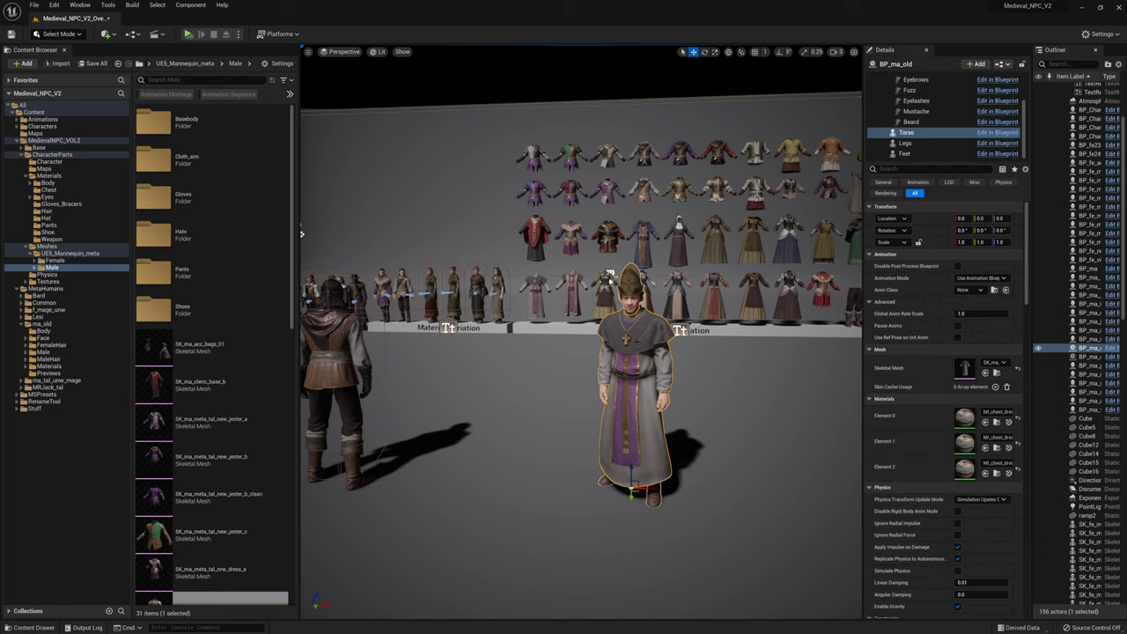
{"action": "left_click", "coordinate": [985, 374]}
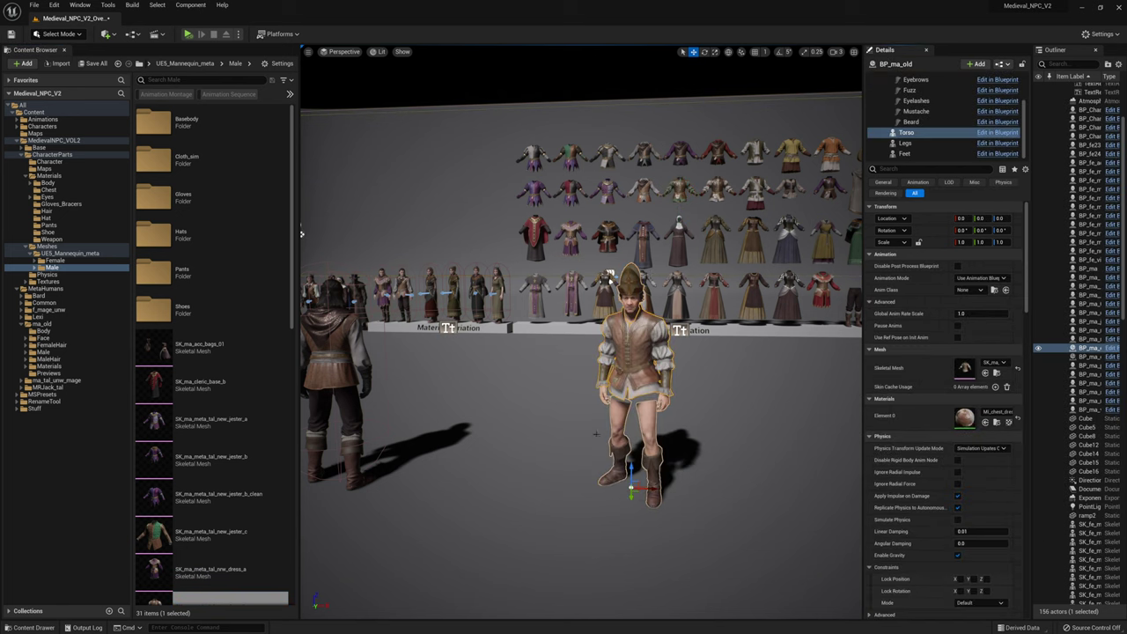
{"action": "key", "text": "f"}
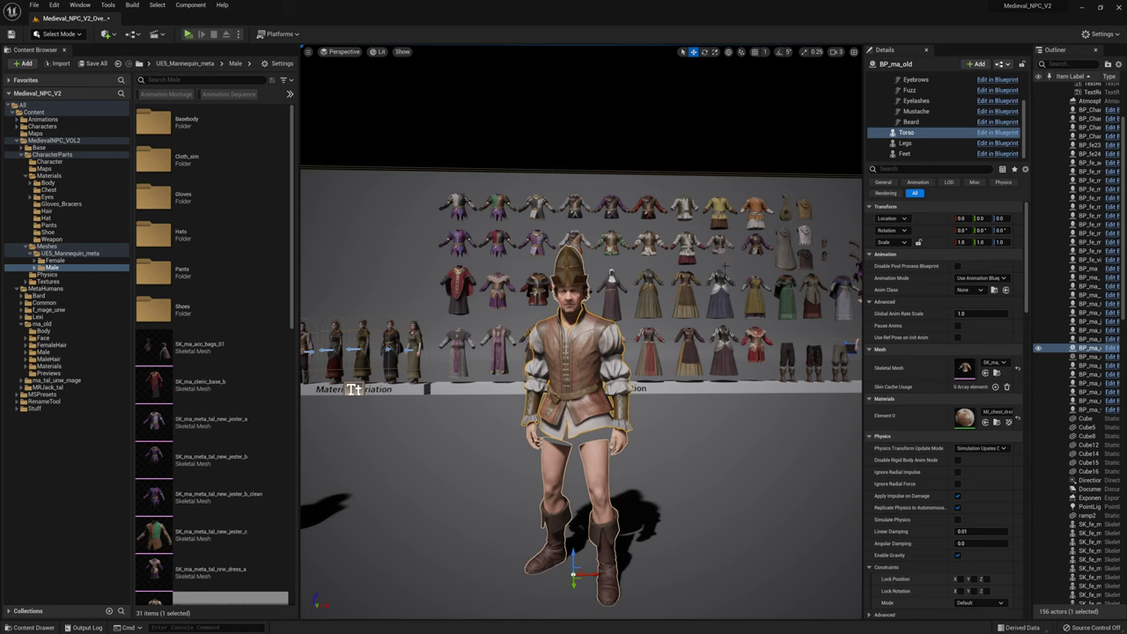
Locate the asset of the middle pair of wall-displayed pants, SK_ma_pants_wide_b, and assign it as the character's Legs mesh.
{"action": "left_click", "coordinate": [815, 358]}
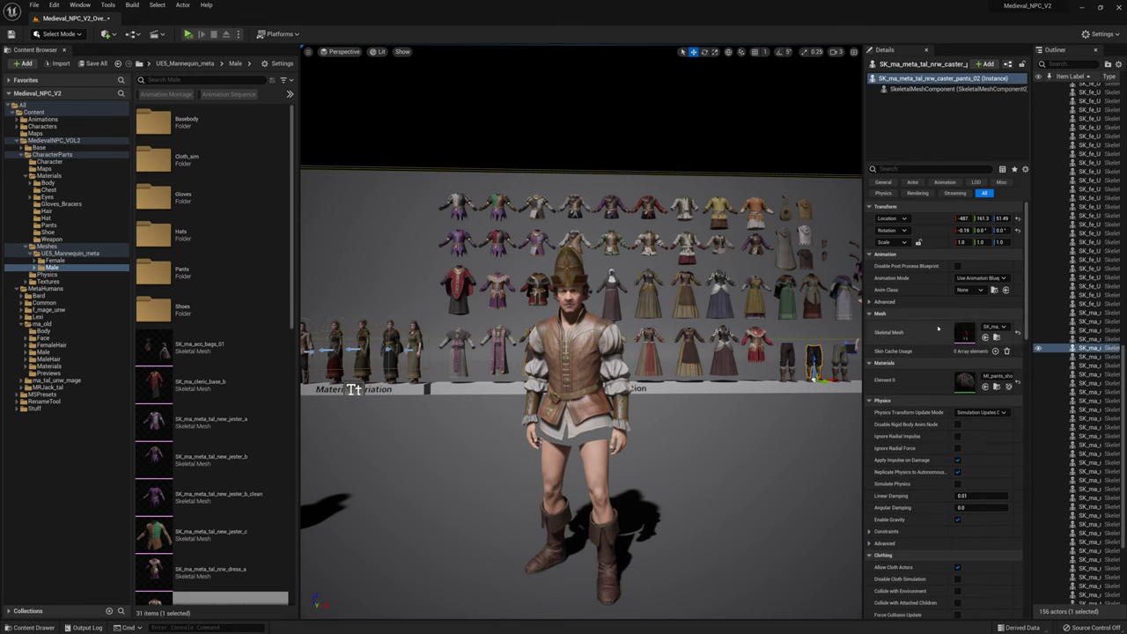
{"action": "left_click", "coordinate": [996, 338]}
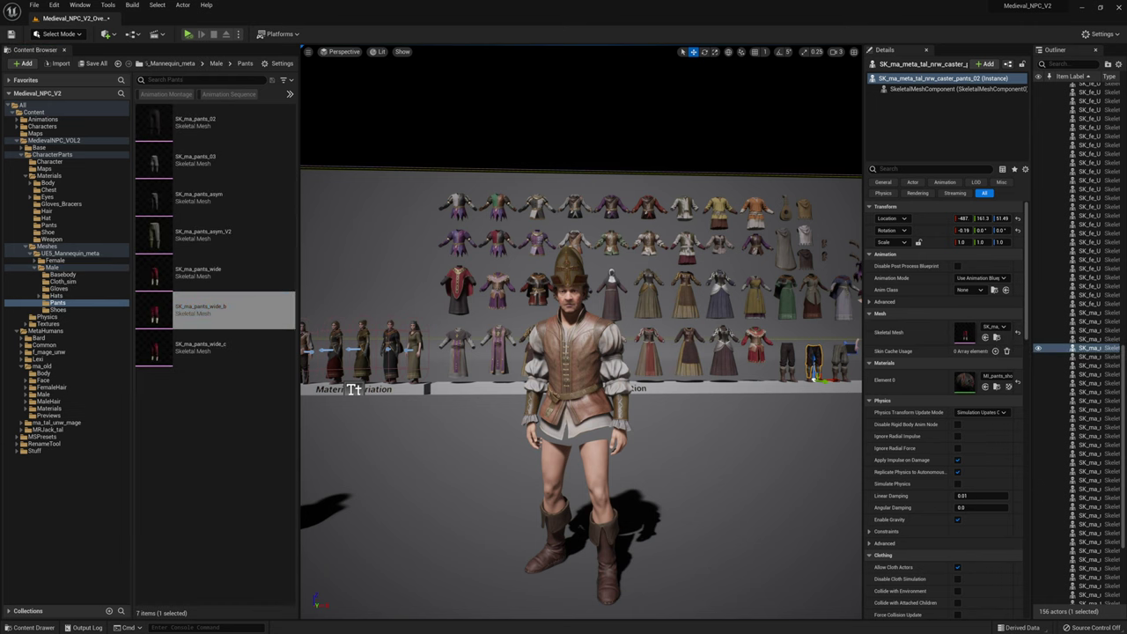
{"action": "left_click", "coordinate": [577, 388]}
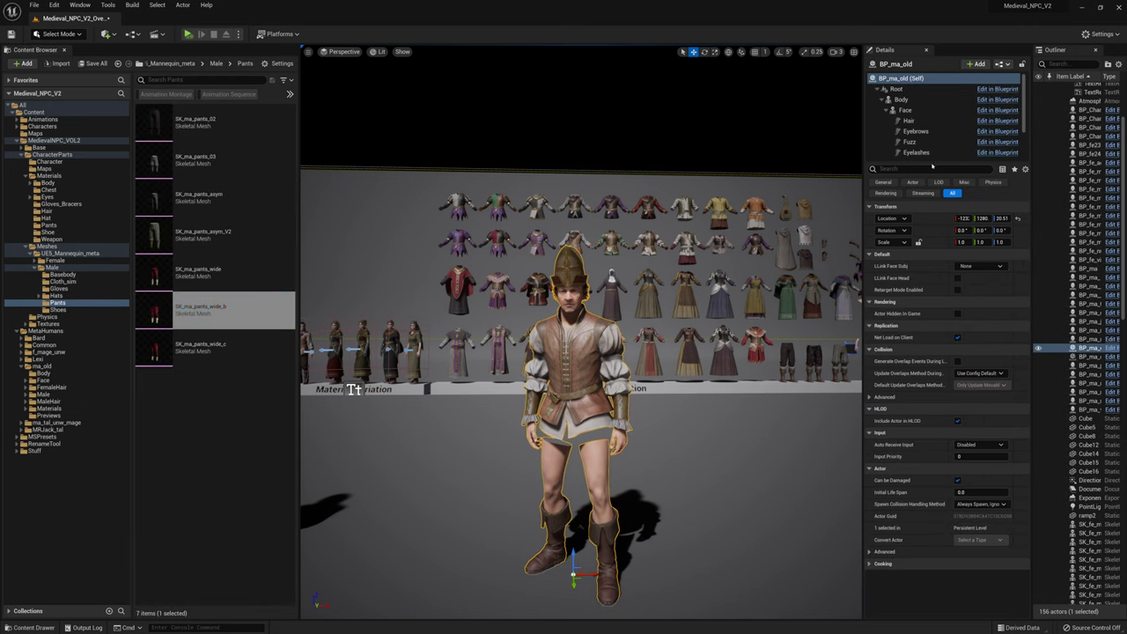
{"action": "scroll", "coordinate": [921, 146], "scroll_direction": "down", "scroll_amount": 3}
{"action": "left_click", "coordinate": [921, 144]}
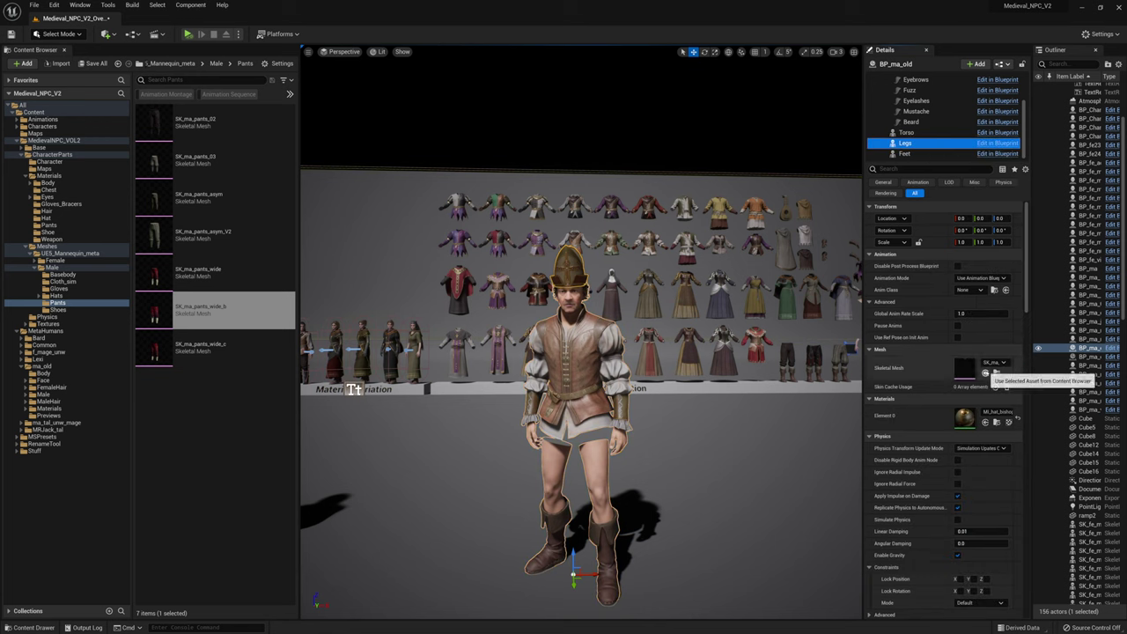
{"action": "left_click", "coordinate": [986, 373]}
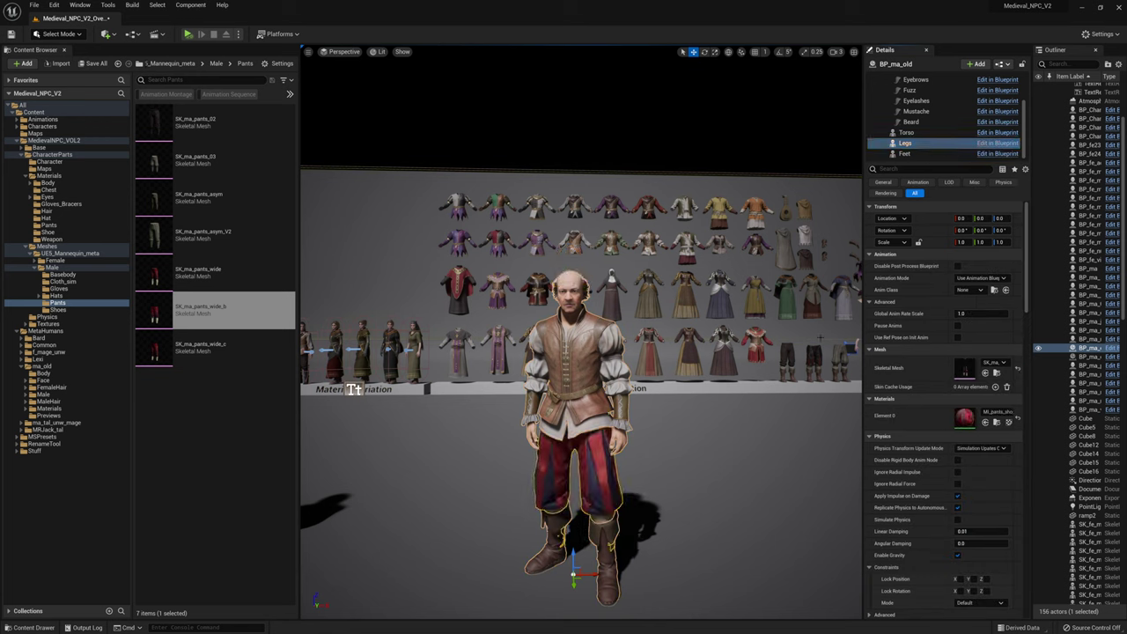
Set the Element 0 material of the character's Legs to MI_pants_short_dark_red.
{"action": "left_click", "coordinate": [998, 412]}
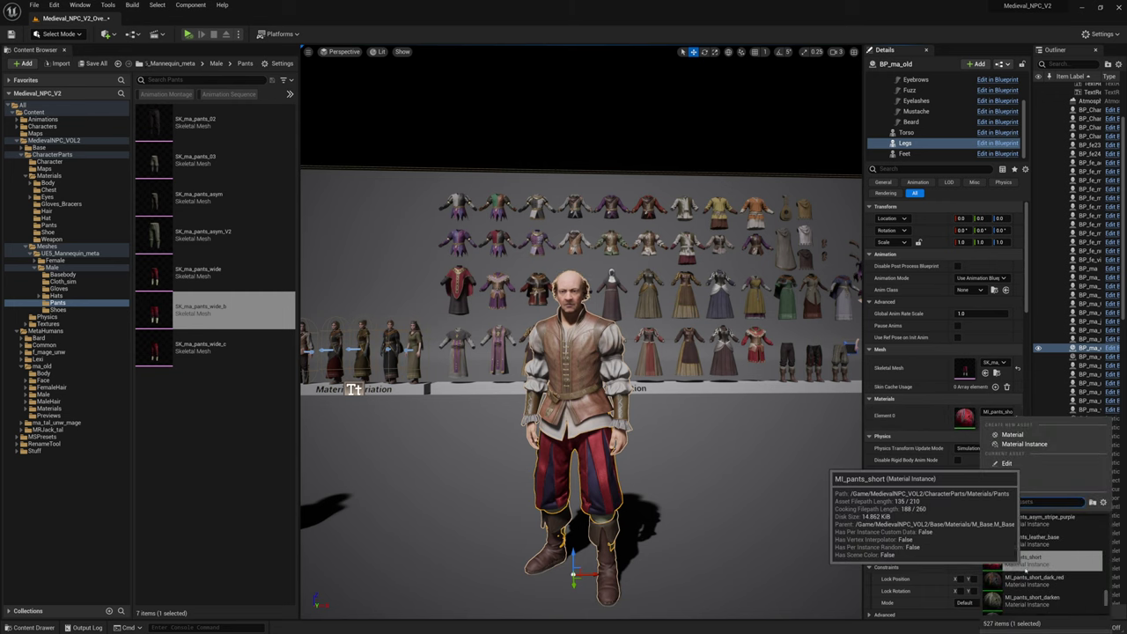
{"action": "scroll", "coordinate": [1025, 573], "scroll_direction": "down", "scroll_amount": 1}
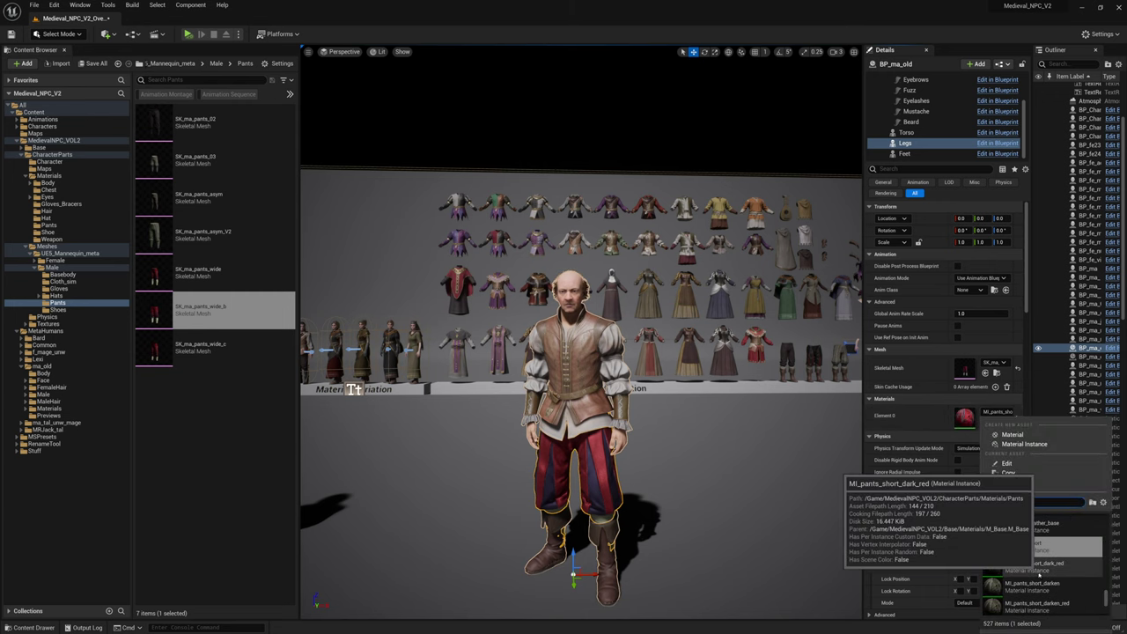
{"action": "left_click", "coordinate": [988, 571]}
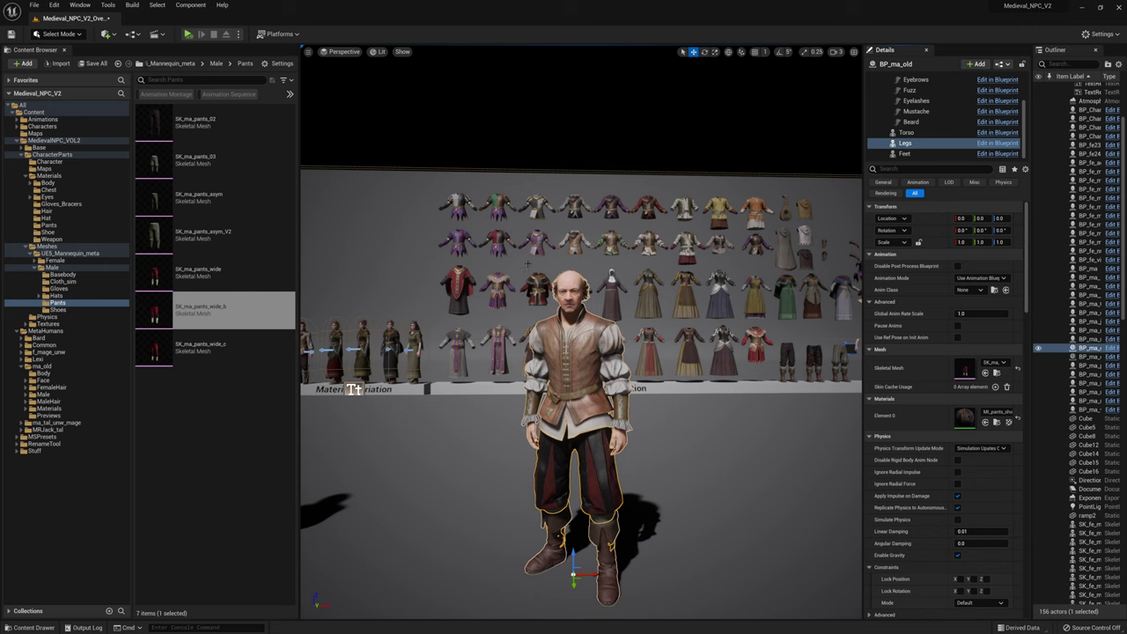
Browse to the male Hats mesh folder and select the SK_hat_pointy_b skeletal mesh asset.
{"action": "left_click", "coordinate": [722, 475]}
{"action": "right_click_drag", "start_coordinate": [722, 475], "coordinate": [691, 480]}
{"action": "key", "text": "w"}
{"action": "left_click", "coordinate": [56, 296]}
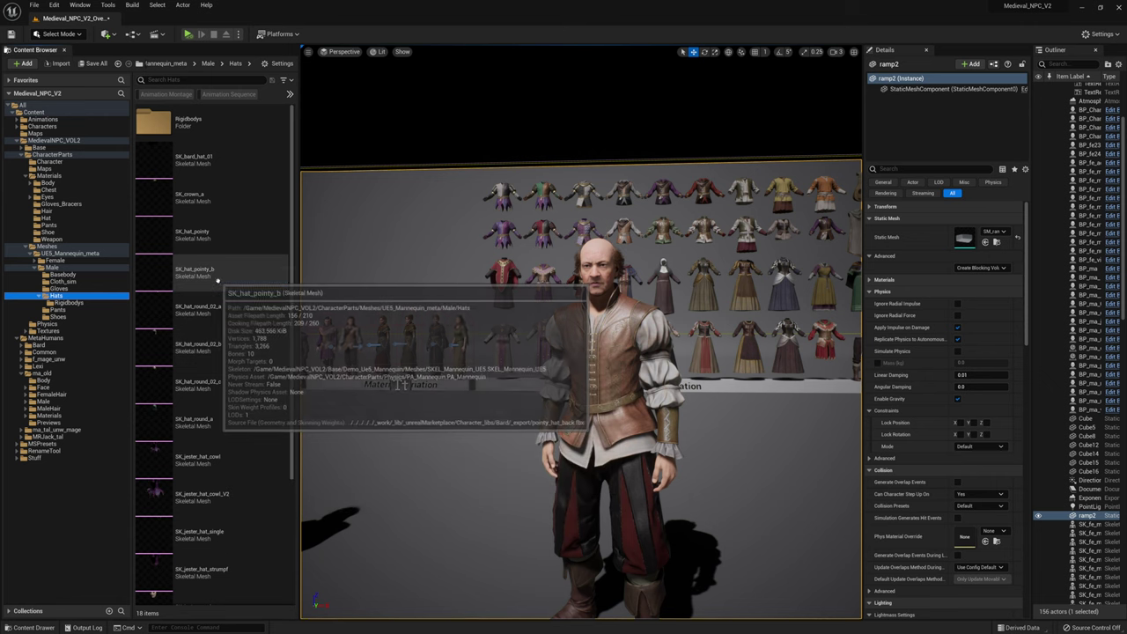
{"action": "left_click", "coordinate": [220, 273]}
Select the placed BP_ma_old character and open its blueprint for editing from its Body component.
{"action": "left_click", "coordinate": [606, 339]}
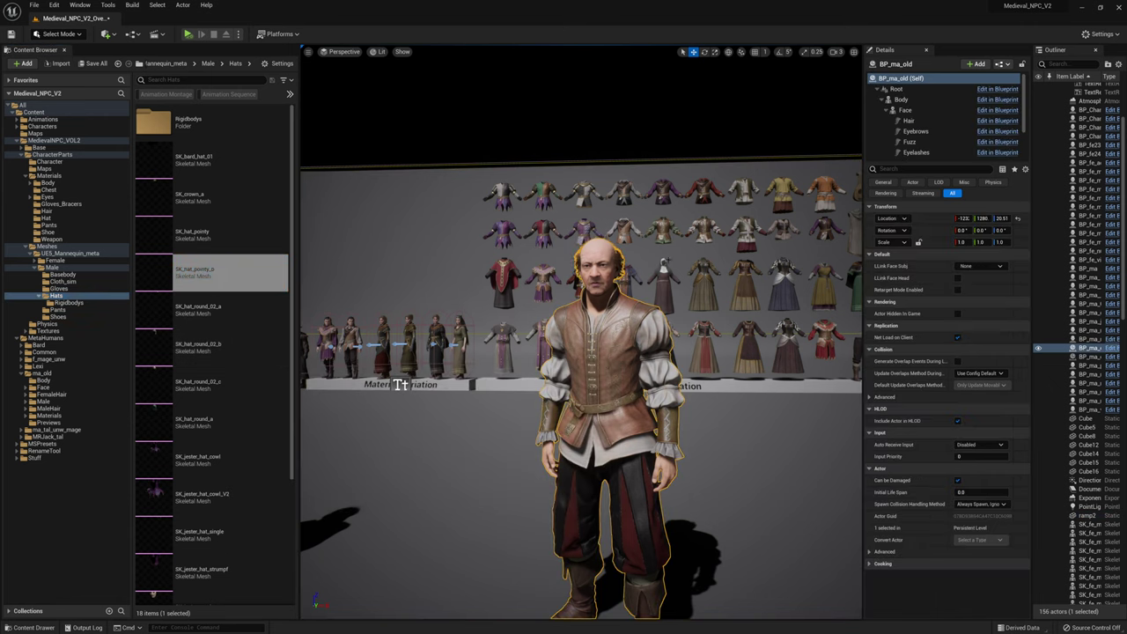
{"action": "left_click", "coordinate": [900, 99]}
{"action": "left_click", "coordinate": [893, 110]}
{"action": "left_click", "coordinate": [905, 141]}
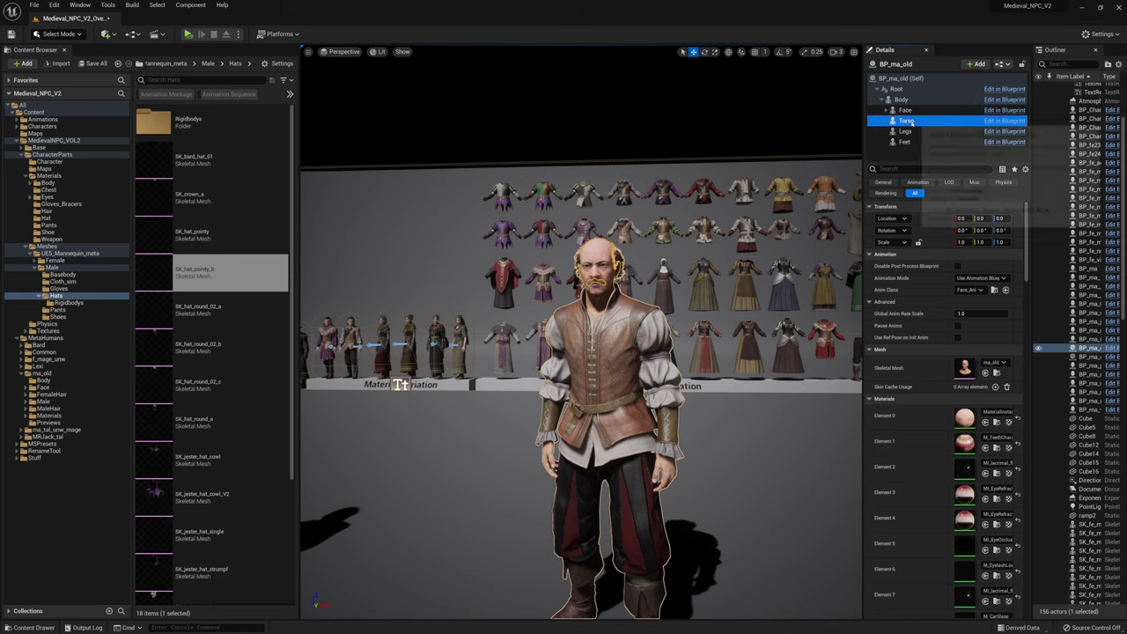
{"action": "key", "text": "Up"}
{"action": "key", "text": "Up"}
{"action": "key", "text": "Up"}
{"action": "key", "text": "Up"}
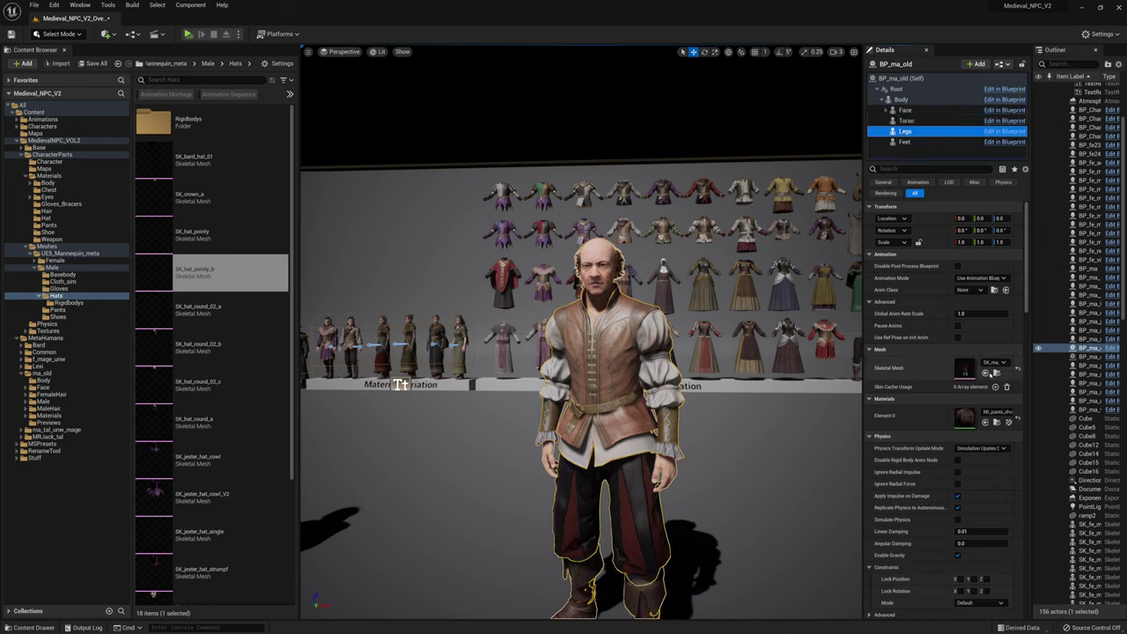
{"action": "left_click", "coordinate": [991, 373]}
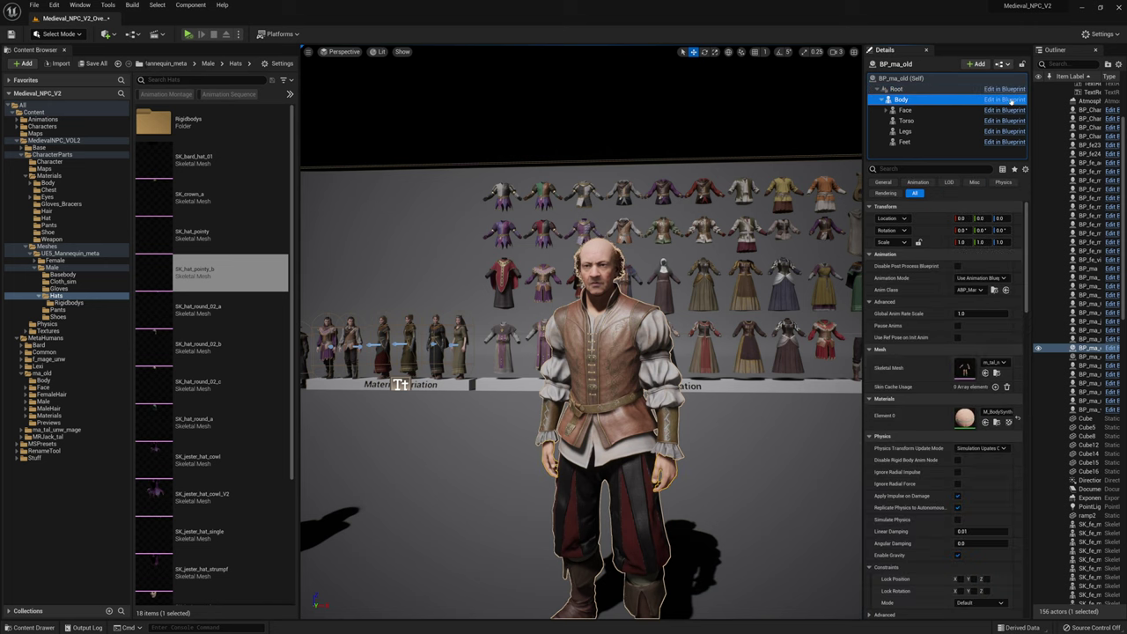
{"action": "left_click", "coordinate": [1012, 101]}
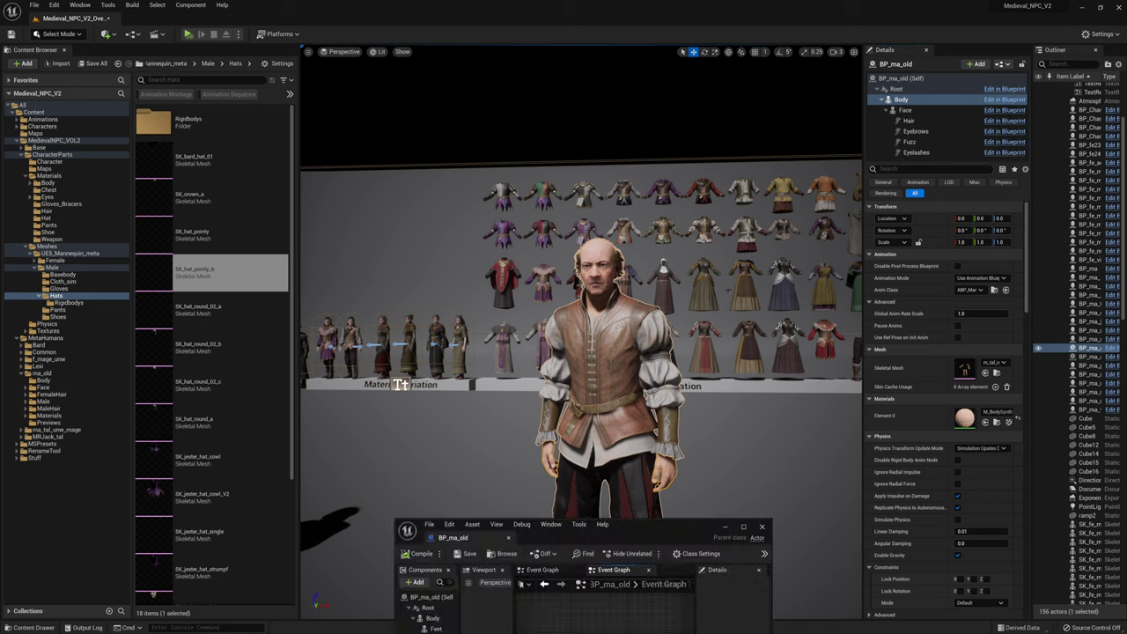
{"action": "left_click_drag", "start_coordinate": [658, 538], "coordinate": [830, 254]}
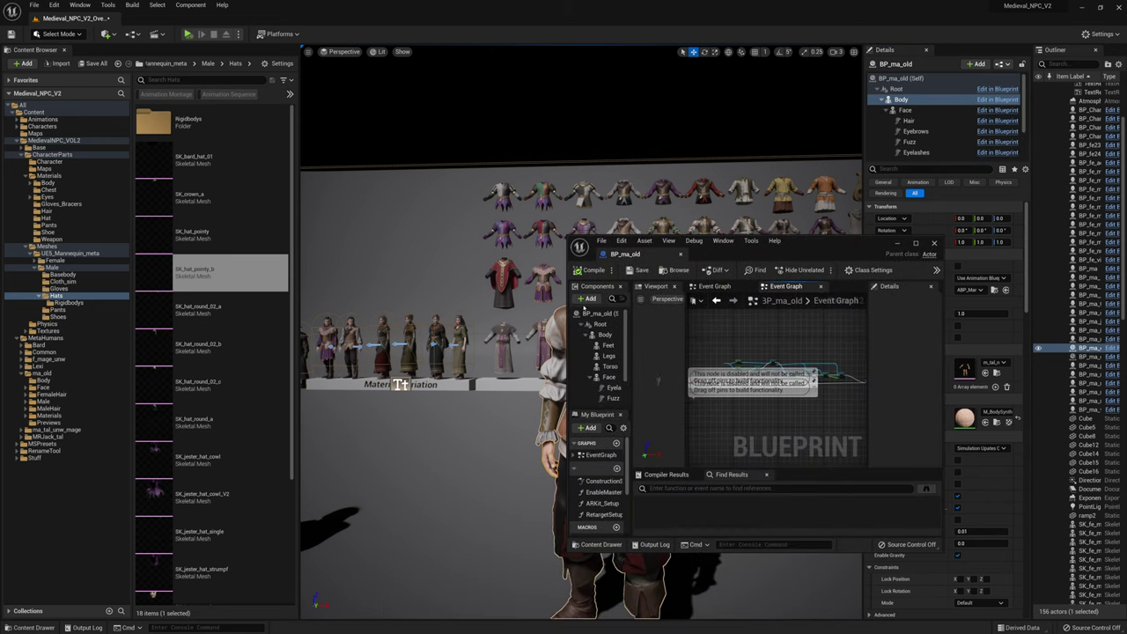
Add a skeletal mesh component using SK_hat_pointy_b to the BP_ma_old blueprint and parent it under Body.
{"action": "left_click", "coordinate": [588, 298]}
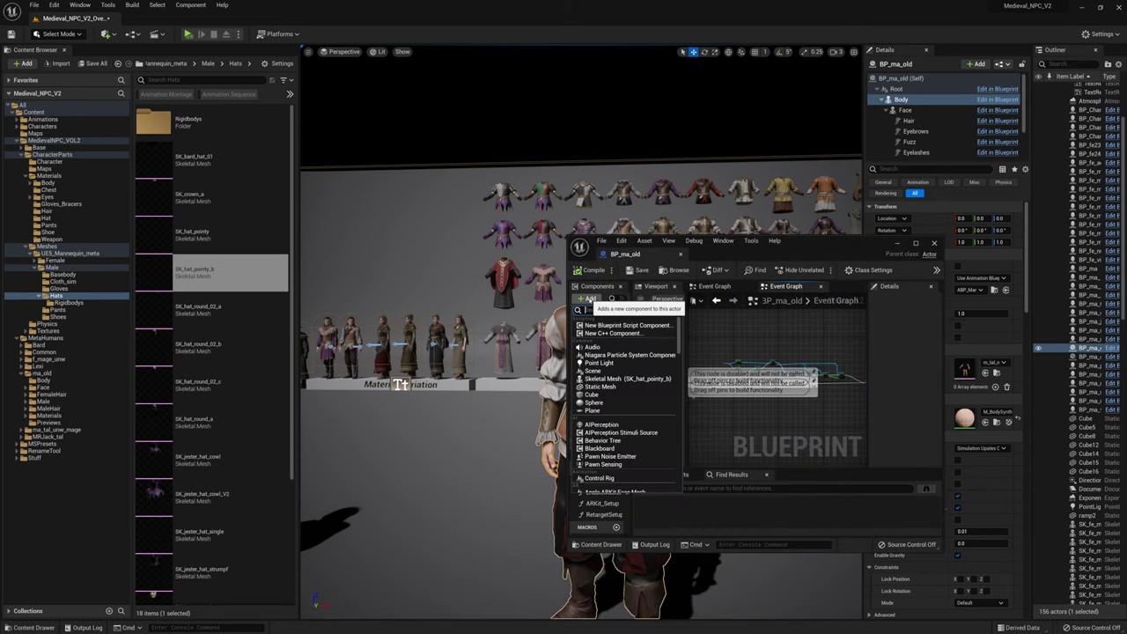
{"action": "left_click", "coordinate": [655, 380]}
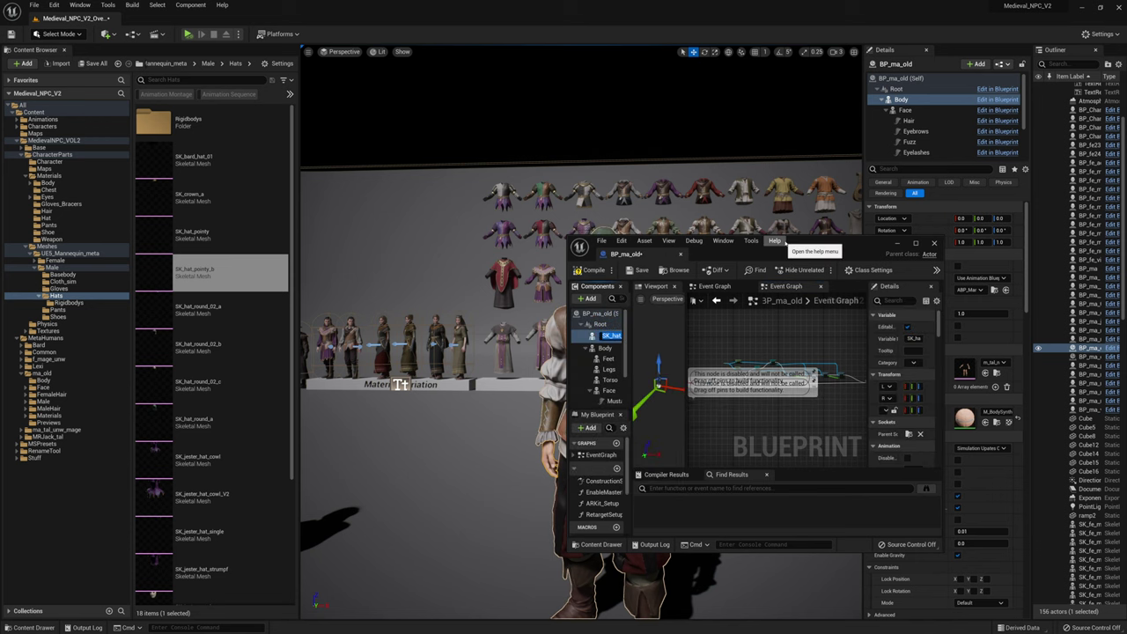
{"action": "left_click_drag", "start_coordinate": [783, 245], "coordinate": [891, 250]}
{"action": "right_click_drag", "start_coordinate": [493, 352], "coordinate": [433, 347]}
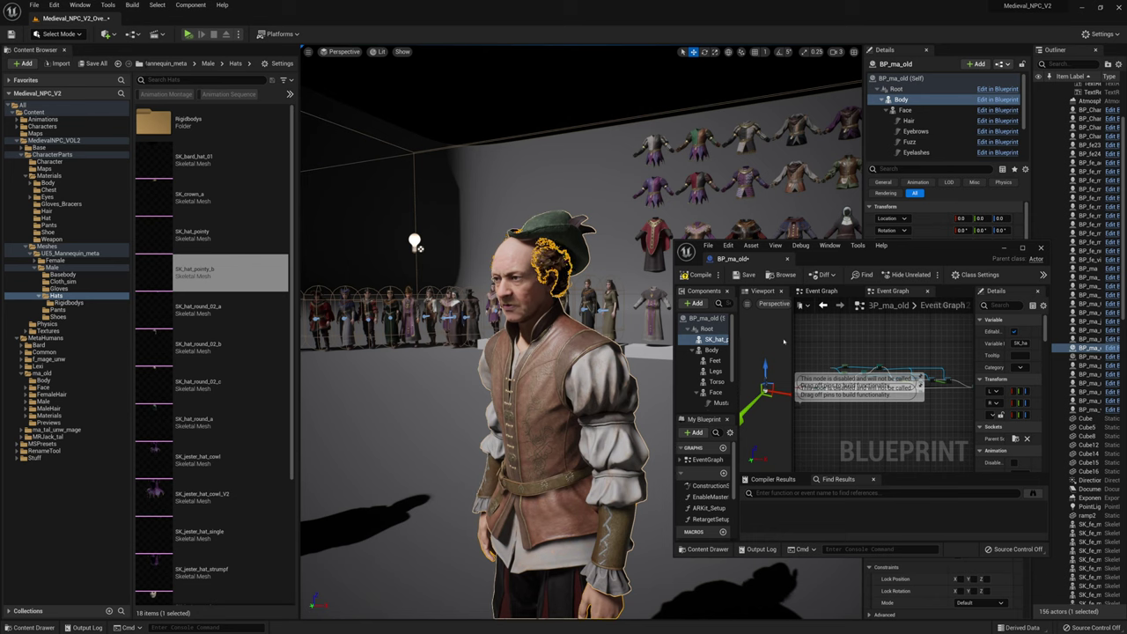
{"action": "left_click", "coordinate": [697, 392]}
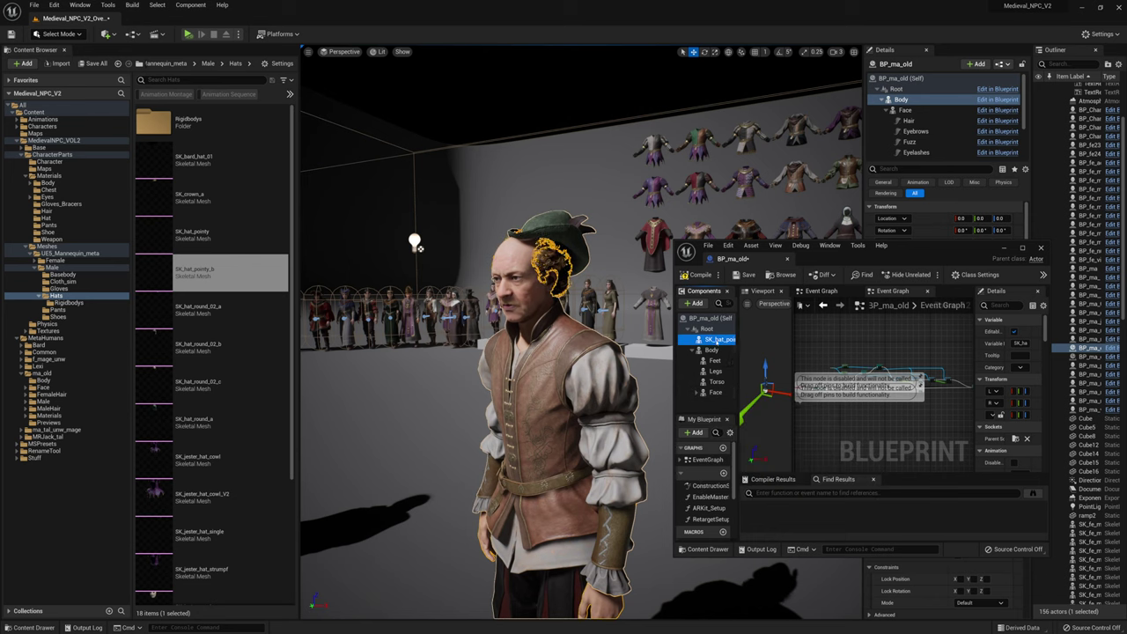
{"action": "left_click_drag", "start_coordinate": [717, 340], "coordinate": [714, 351]}
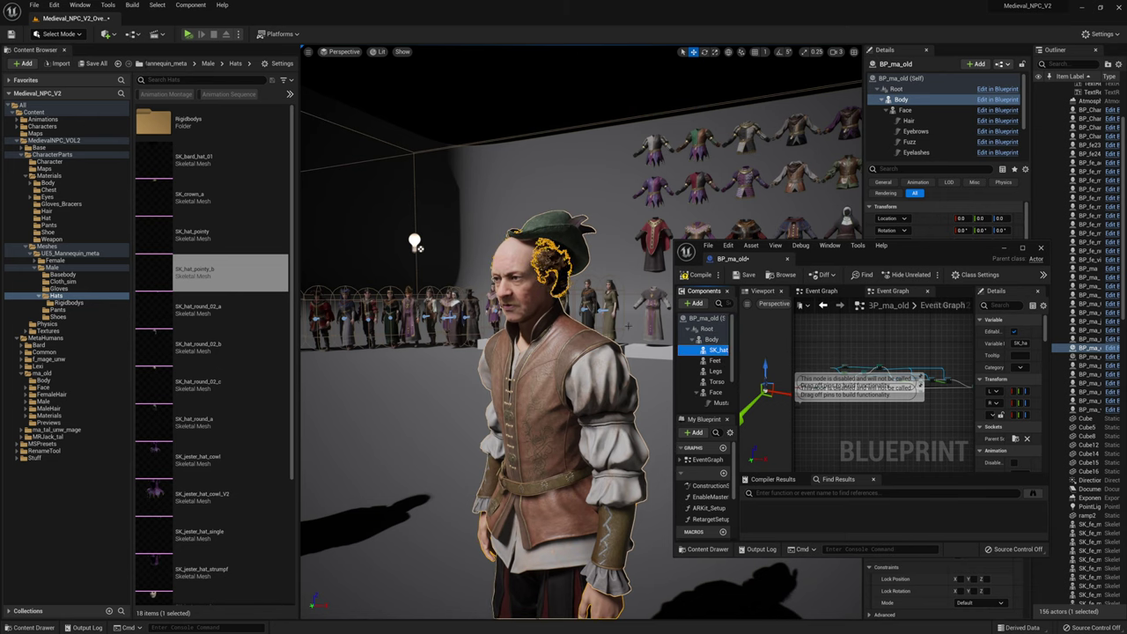
Enlarge the blueprint editor and examine the nodes of the Event Graph and the EnableMasterPose function.
{"action": "double_click", "coordinate": [905, 251]}
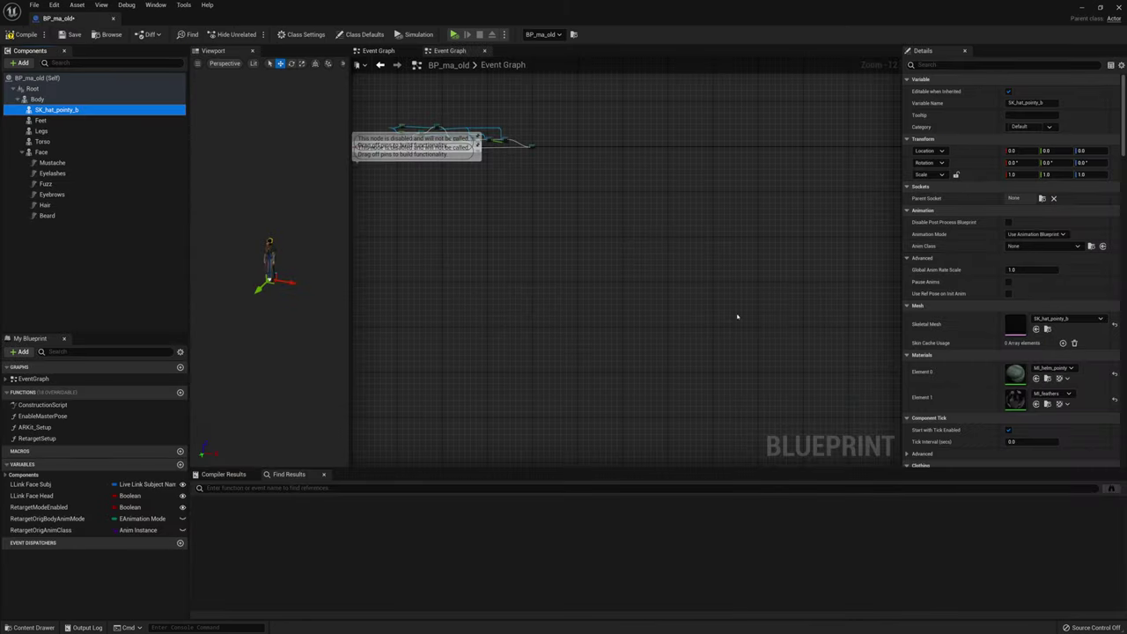
{"action": "right_click_drag", "start_coordinate": [481, 164], "coordinate": [640, 234]}
{"action": "scroll", "coordinate": [636, 226], "scroll_direction": "up", "scroll_amount": 7}
{"action": "right_click_drag", "start_coordinate": [637, 178], "coordinate": [640, 279]}
{"action": "scroll", "coordinate": [644, 262], "scroll_direction": "up", "scroll_amount": 4}
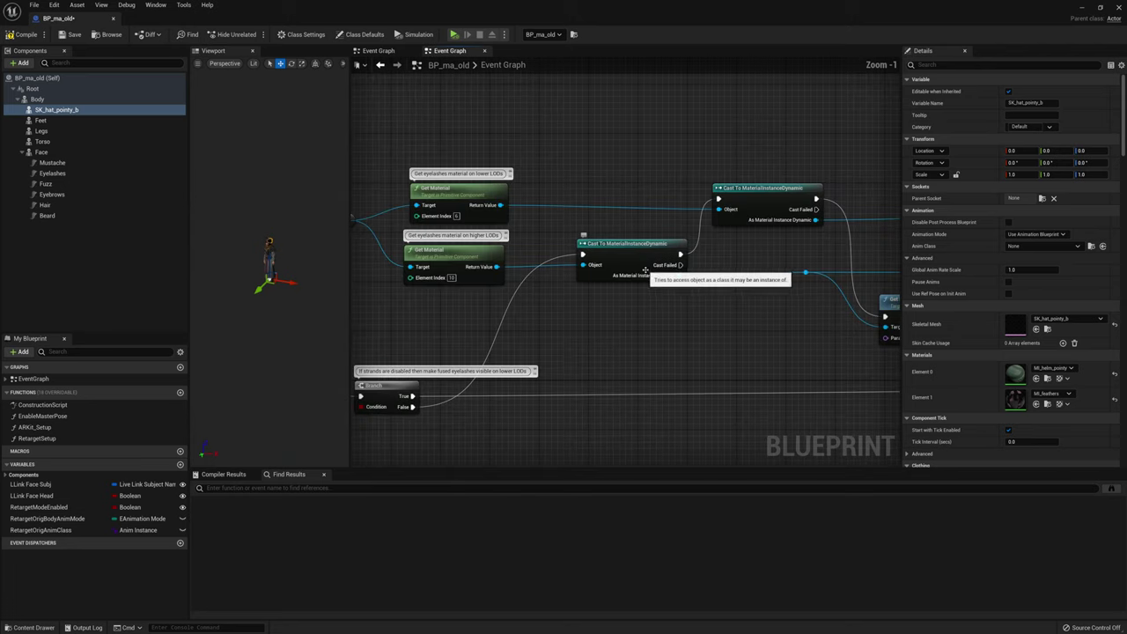
{"action": "right_click_drag", "start_coordinate": [699, 341], "coordinate": [521, 318]}
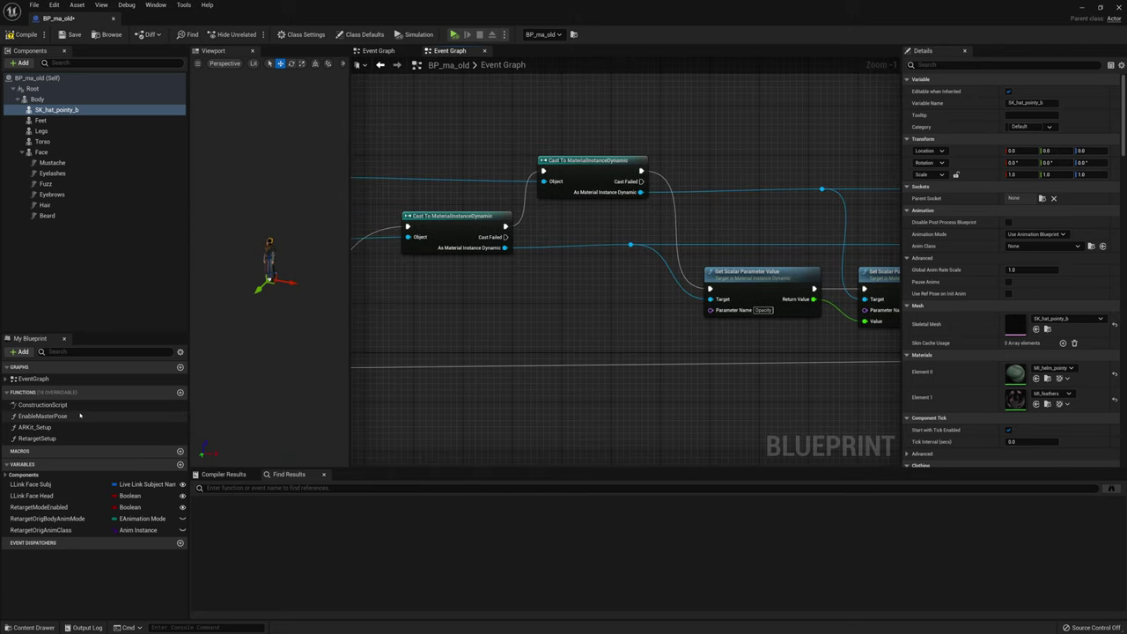
{"action": "double_click", "coordinate": [42, 415]}
{"action": "right_click_drag", "start_coordinate": [606, 286], "coordinate": [538, 344]}
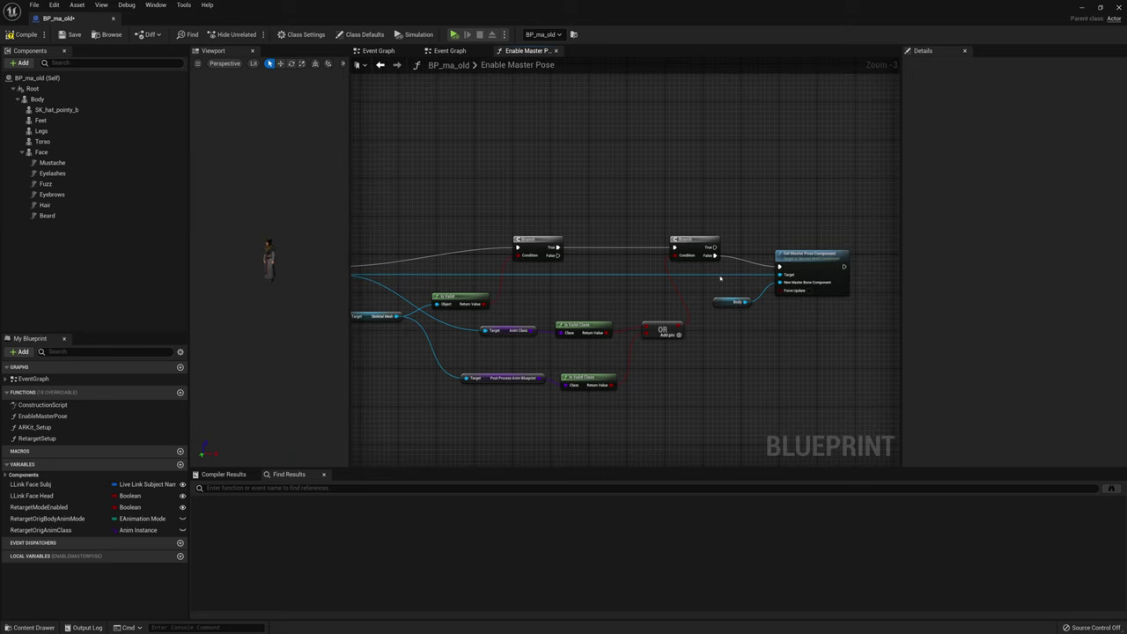
{"action": "right_click_drag", "start_coordinate": [732, 395], "coordinate": [838, 386]}
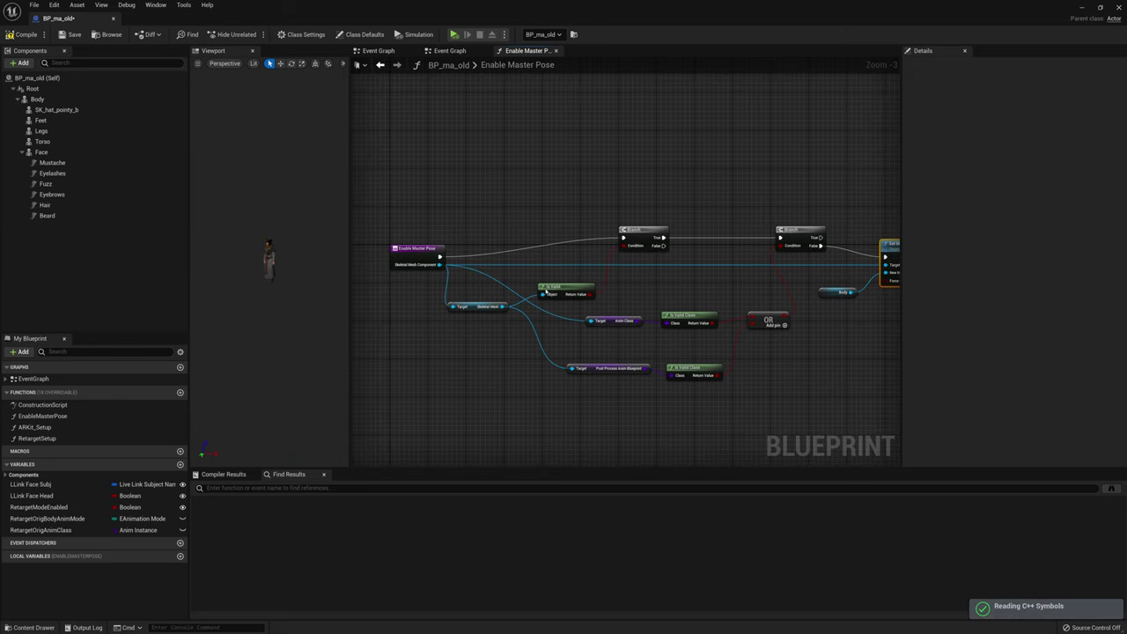
{"action": "scroll", "coordinate": [546, 291], "scroll_direction": "up", "scroll_amount": 2}
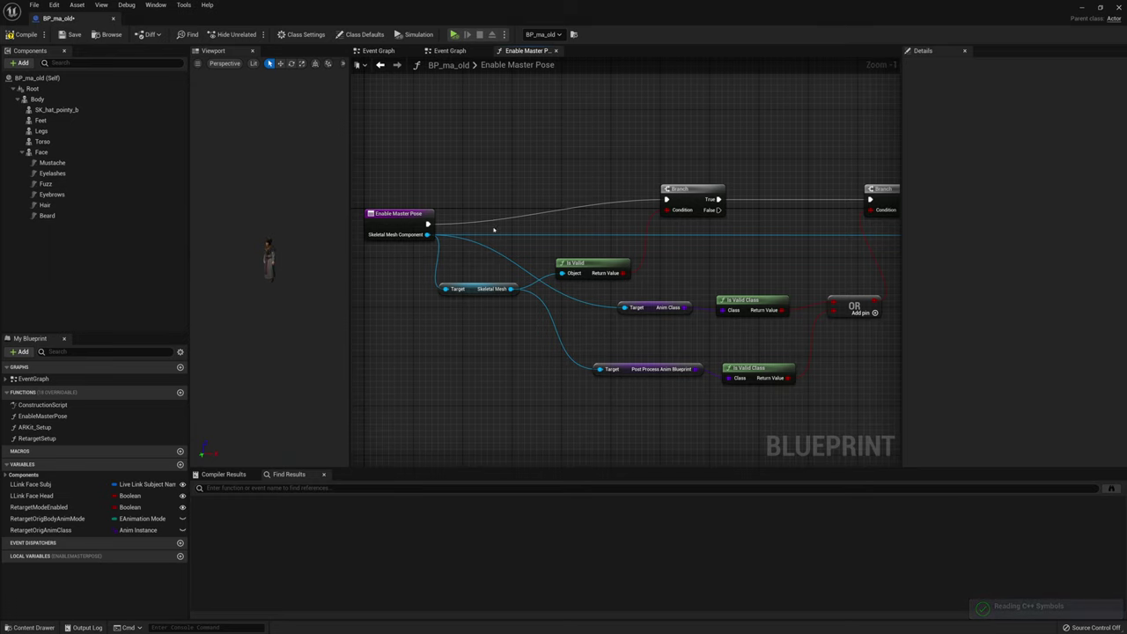
{"action": "left_click", "coordinate": [396, 215]}
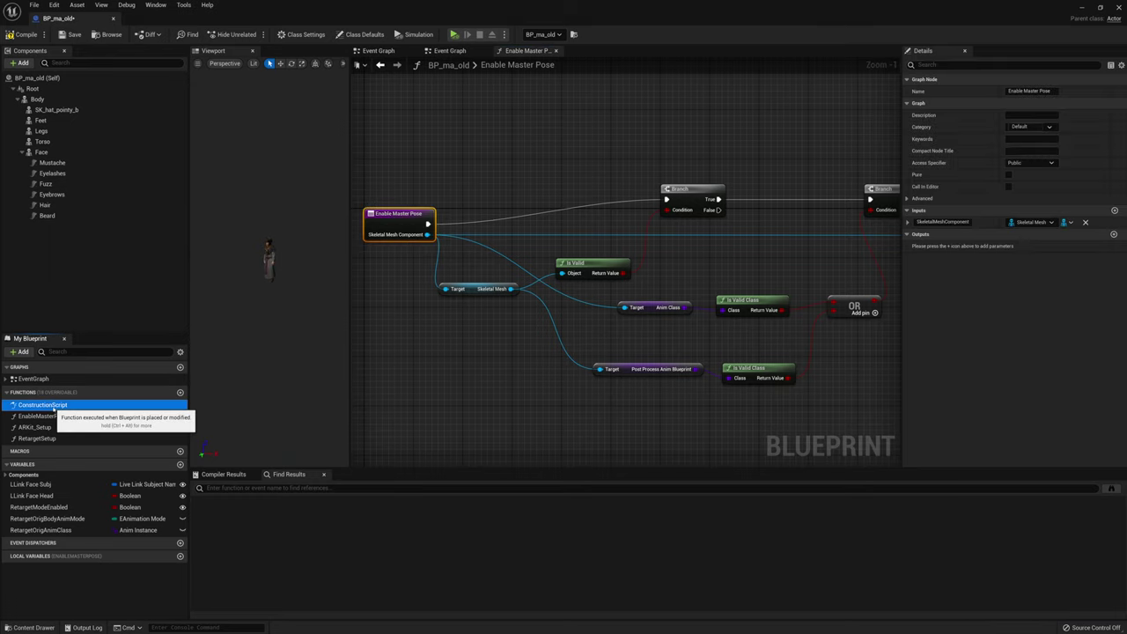
Open the Construction Script and shift the Is Valid, Face and Skeletal Mesh nodes away from the Torso's Enable Master Pose node.
{"action": "double_click", "coordinate": [42, 405]}
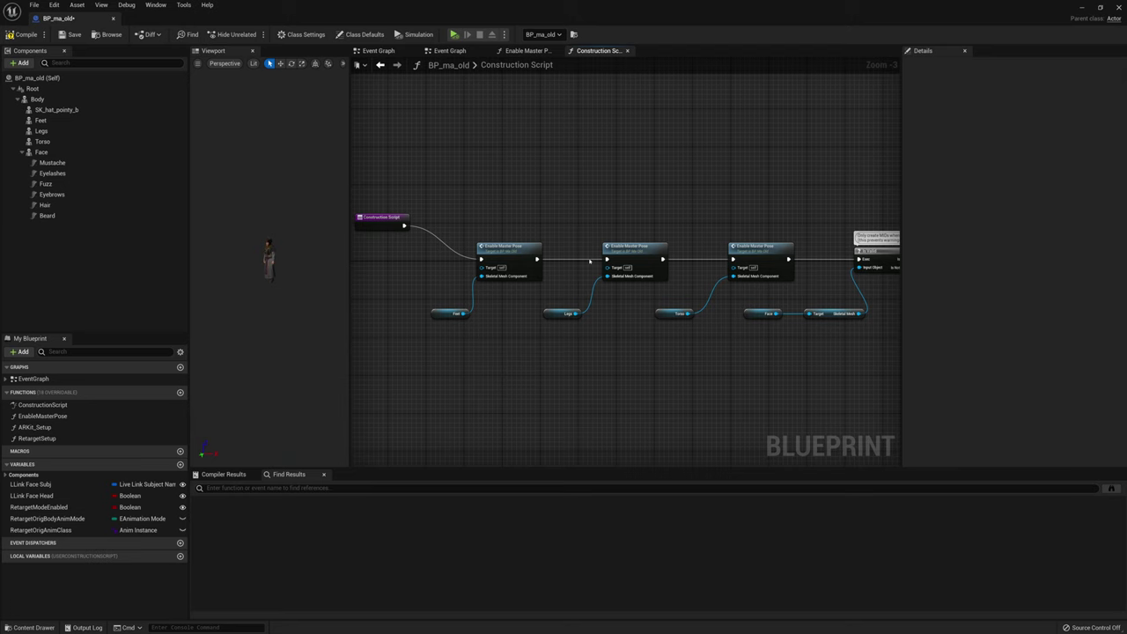
{"action": "left_click_drag", "start_coordinate": [701, 259], "coordinate": [821, 261]}
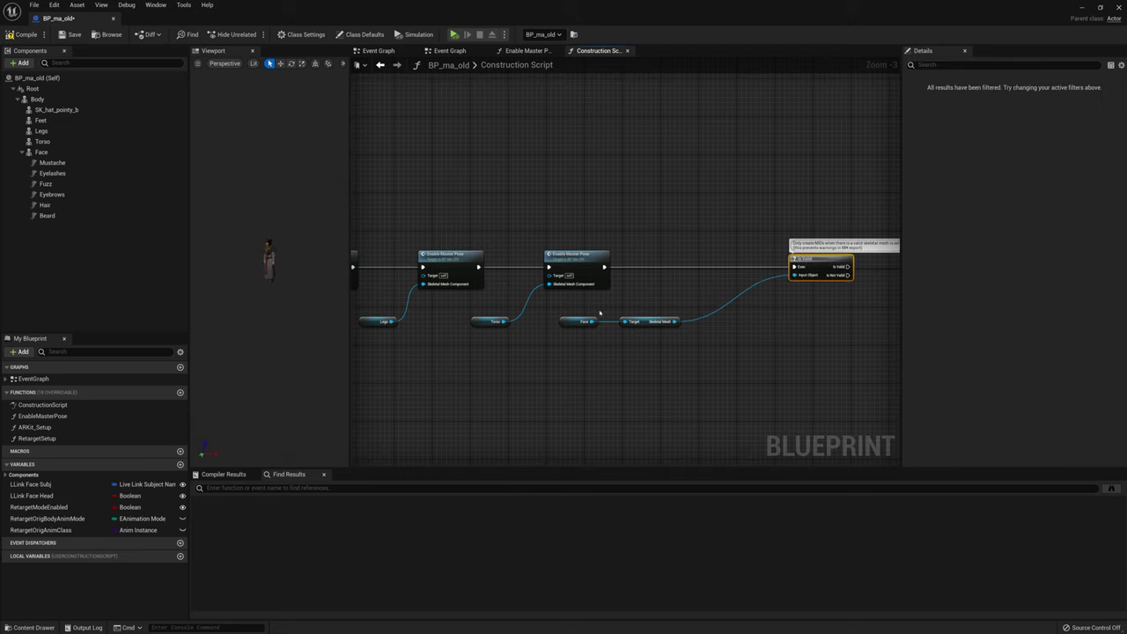
{"action": "left_click_drag", "start_coordinate": [648, 320], "coordinate": [728, 324]}
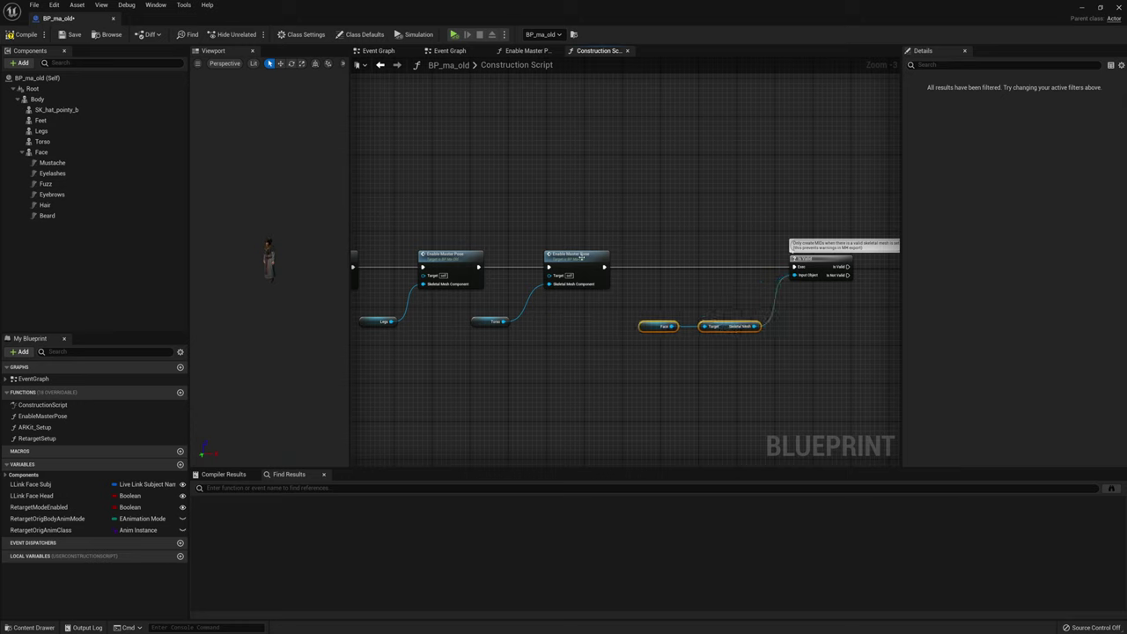
Duplicate the Torso's Enable Master Pose node and wire the copy into the execution flow before the Is Valid node.
{"action": "left_click", "coordinate": [583, 258]}
{"action": "key", "text": "ctrl+c"}
{"action": "key", "text": "ctrl+v"}
{"action": "left_click_drag", "start_coordinate": [708, 267], "coordinate": [675, 258]}
{"action": "left_click_drag", "start_coordinate": [603, 267], "coordinate": [775, 265]}
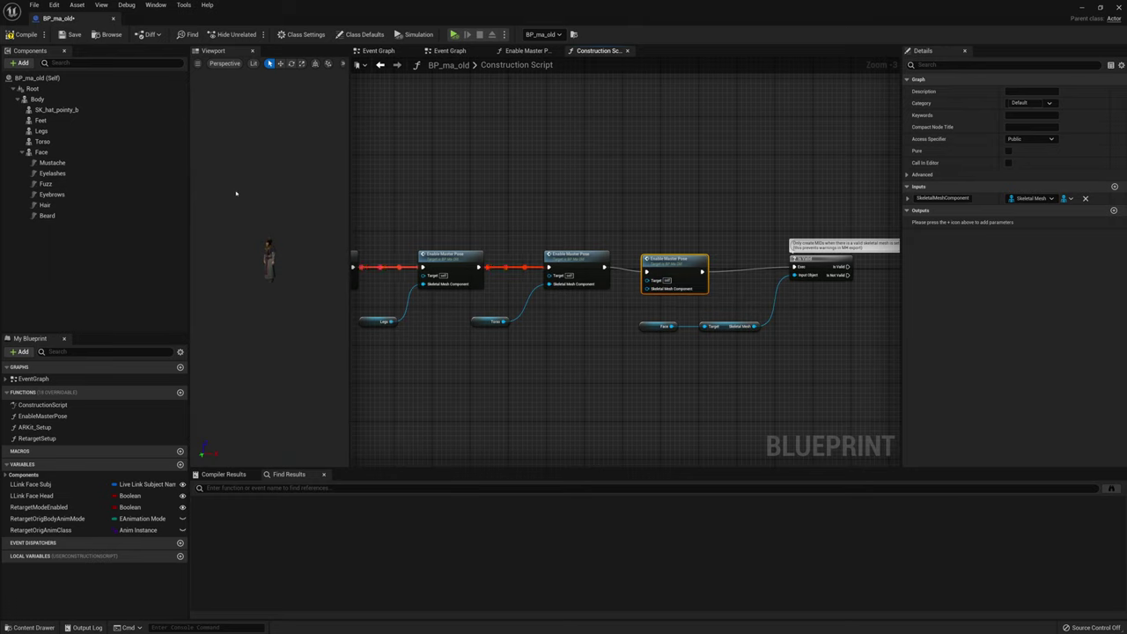
Connect an SK_hat_pointy_b component reference to the new Enable Master Pose node's Skeletal Mesh Component input and compile the blueprint.
{"action": "left_click_drag", "start_coordinate": [57, 110], "coordinate": [551, 280]}
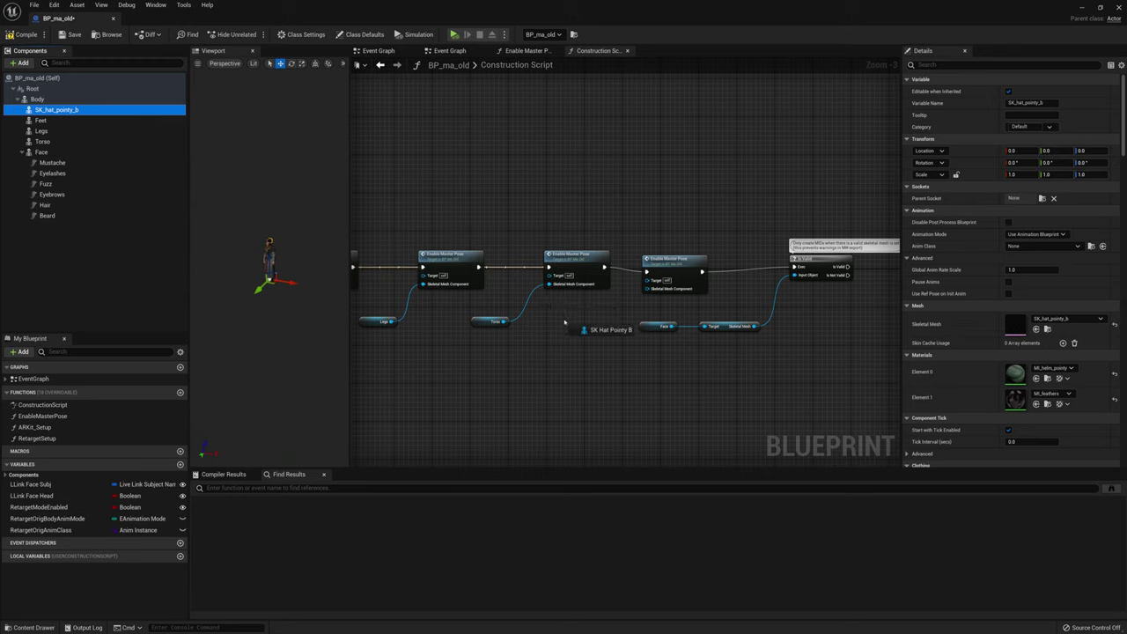
{"action": "left_click_drag", "start_coordinate": [564, 322], "coordinate": [566, 324]}
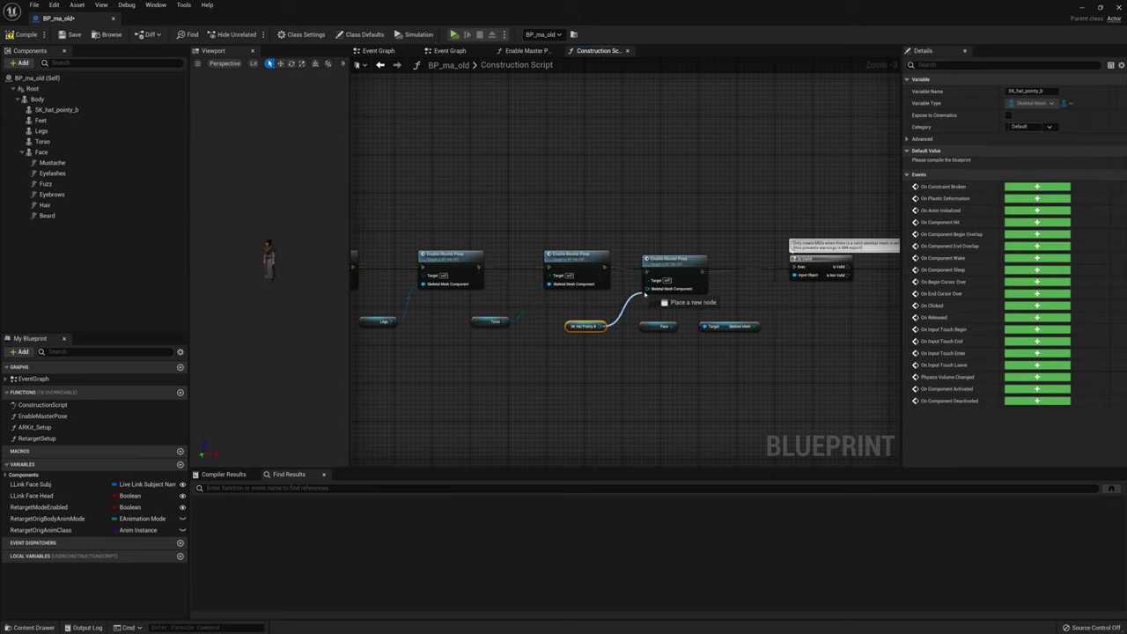
{"action": "left_click", "coordinate": [25, 34]}
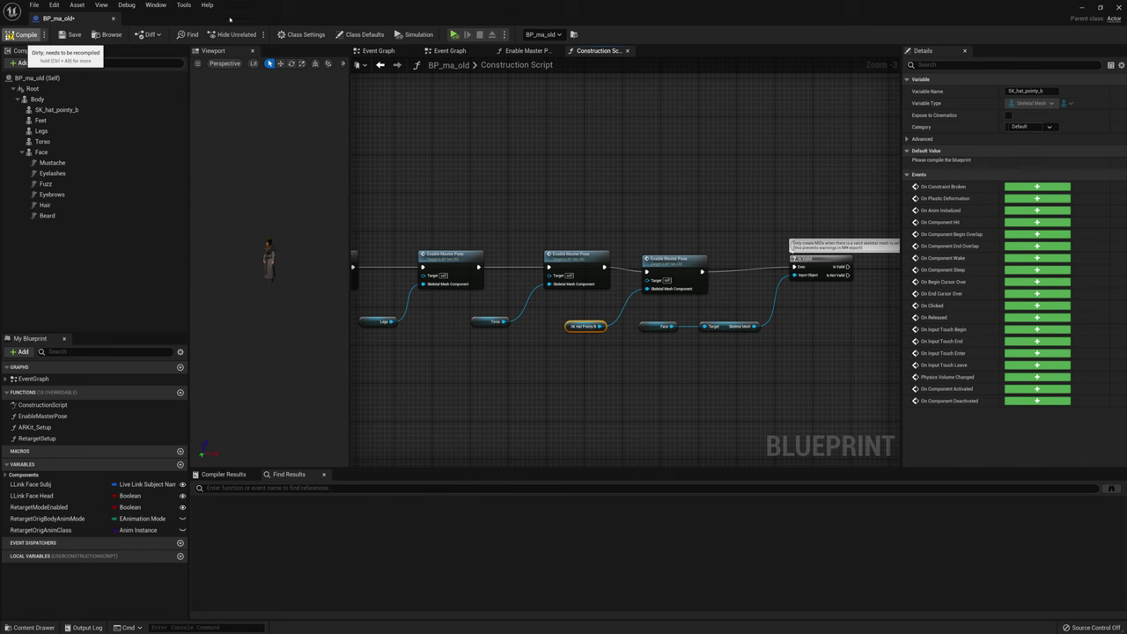
Move the blueprint window out of the way and examine the hat on the character in the level from several angles.
{"action": "left_click_drag", "start_coordinate": [563, 5], "coordinate": [697, 427]}
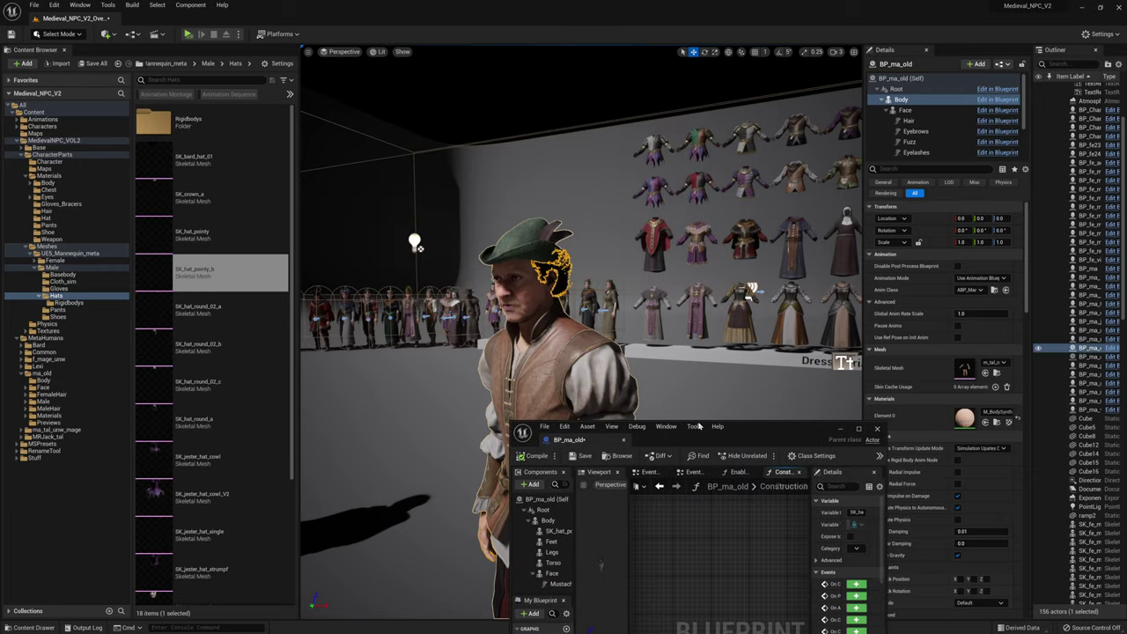
{"action": "right_click_drag", "start_coordinate": [521, 179], "coordinate": [616, 181]}
{"action": "left_click", "coordinate": [522, 178]}
{"action": "right_click_drag", "start_coordinate": [521, 178], "coordinate": [330, 181]}
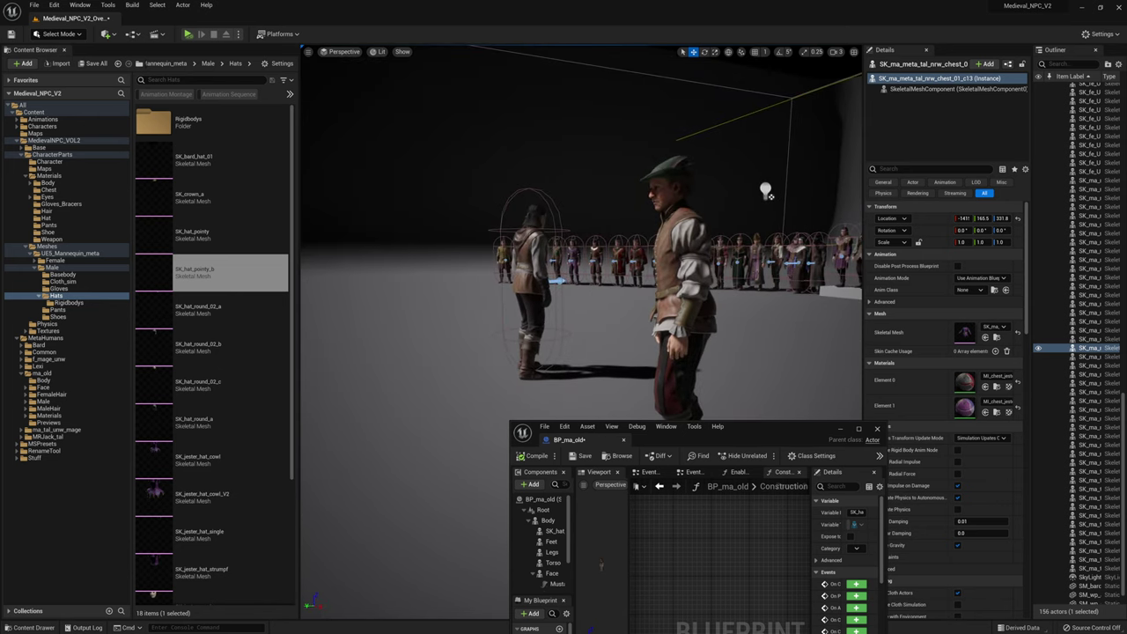
{"action": "middle_click_drag", "start_coordinate": [704, 144], "coordinate": [735, 92]}
{"action": "right_click_drag", "start_coordinate": [609, 269], "coordinate": [607, 295]}
{"action": "right_click_drag", "start_coordinate": [766, 148], "coordinate": [744, 149]}
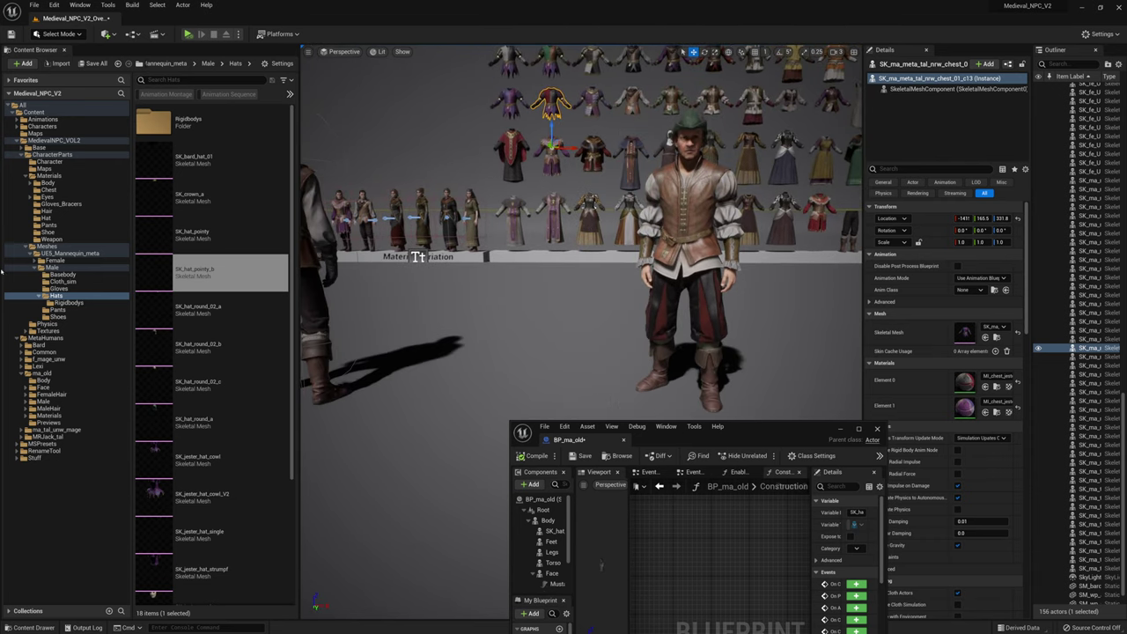
{"action": "middle_click_drag", "start_coordinate": [578, 213], "coordinate": [599, 199]}
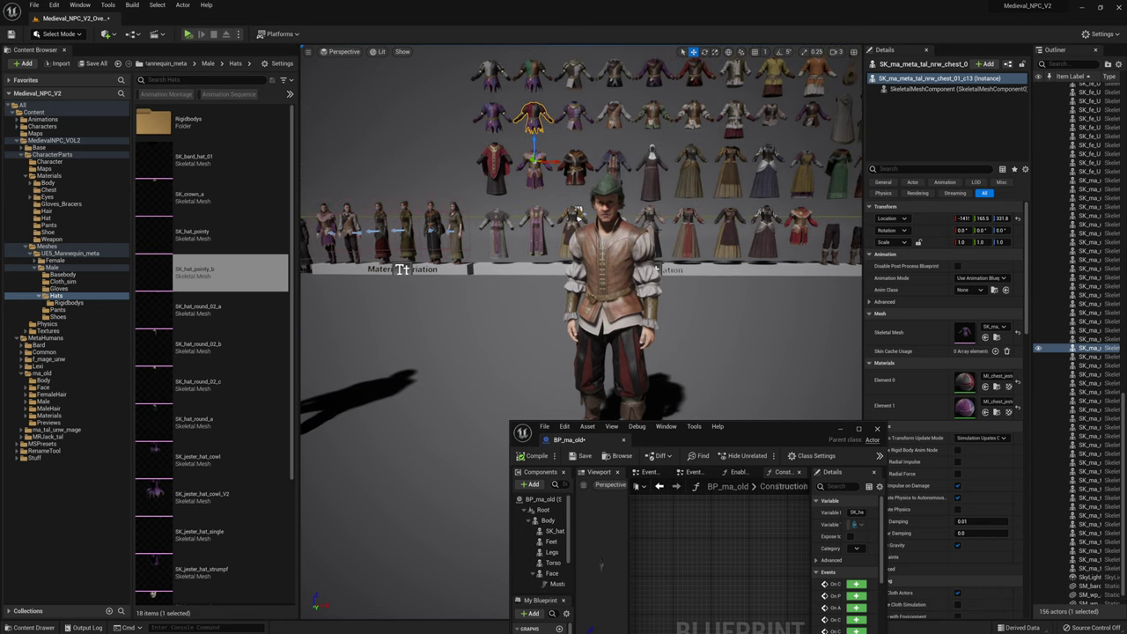
Place BP_fe_villager_01_a from the CharacterParts Character folder beside the hatted character and rotate it to about 110° around the vertical axis.
{"action": "double_click", "coordinate": [80, 267]}
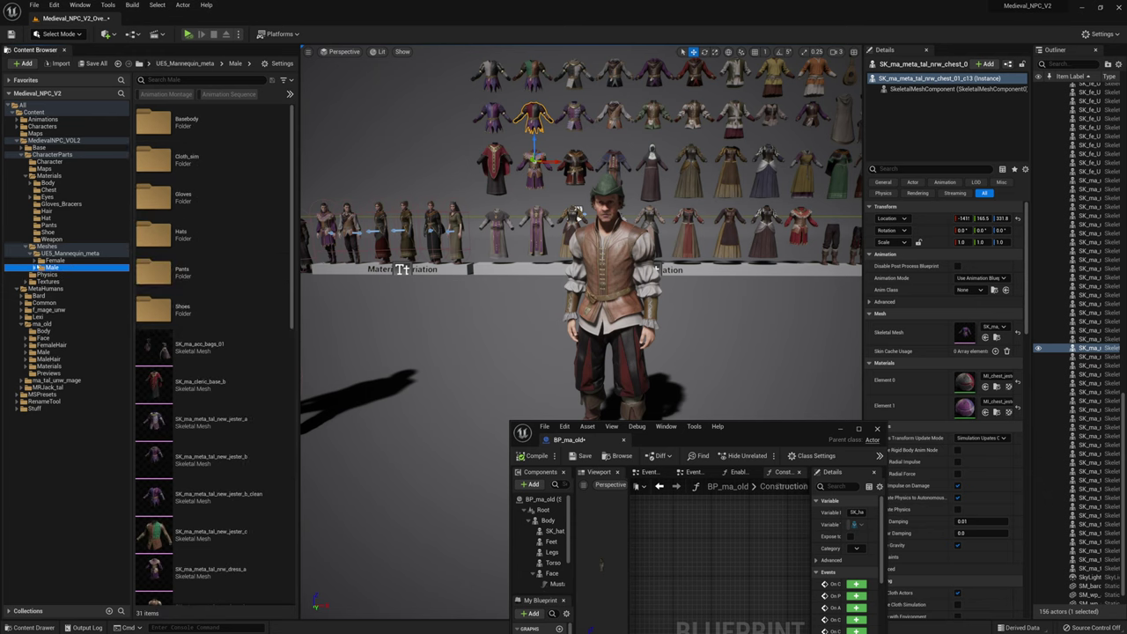
{"action": "left_click", "coordinate": [50, 162]}
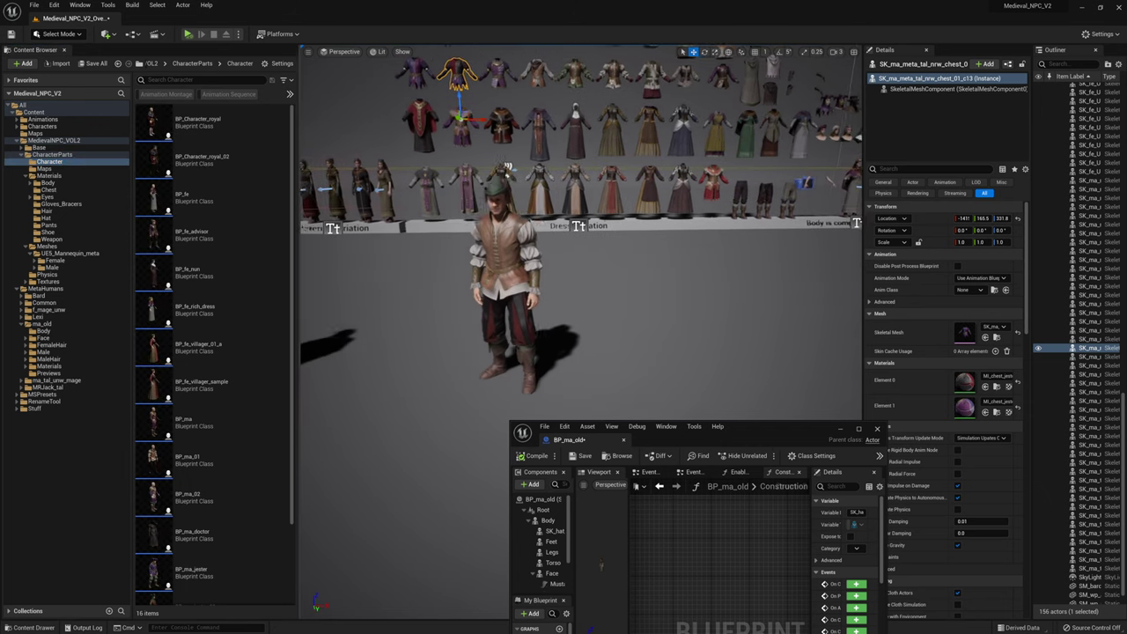
{"action": "left_click", "coordinate": [212, 348]}
{"action": "left_click_drag", "start_coordinate": [212, 352], "coordinate": [683, 370]}
{"action": "left_click_drag", "start_coordinate": [690, 283], "coordinate": [608, 284]}
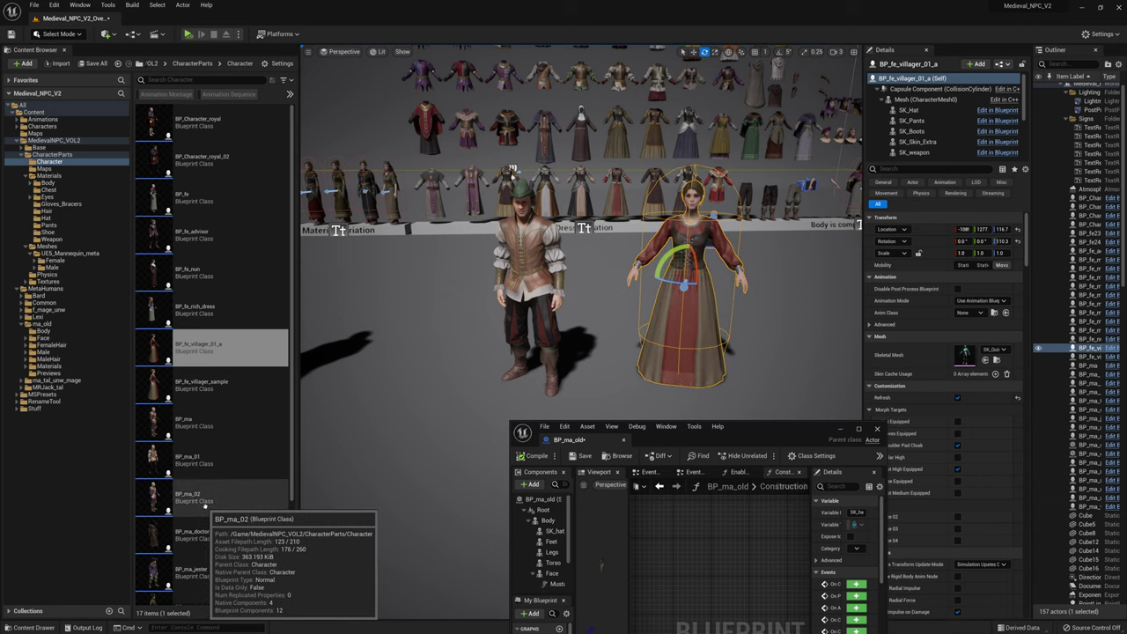
Place BP_ma_doctor beside the female villager in the level and rotate it to about 81° around the vertical axis.
{"action": "scroll", "coordinate": [208, 511], "scroll_direction": "down", "scroll_amount": 1}
{"action": "left_click_drag", "start_coordinate": [208, 511], "coordinate": [797, 374]}
{"action": "left_click_drag", "start_coordinate": [790, 289], "coordinate": [729, 288]}
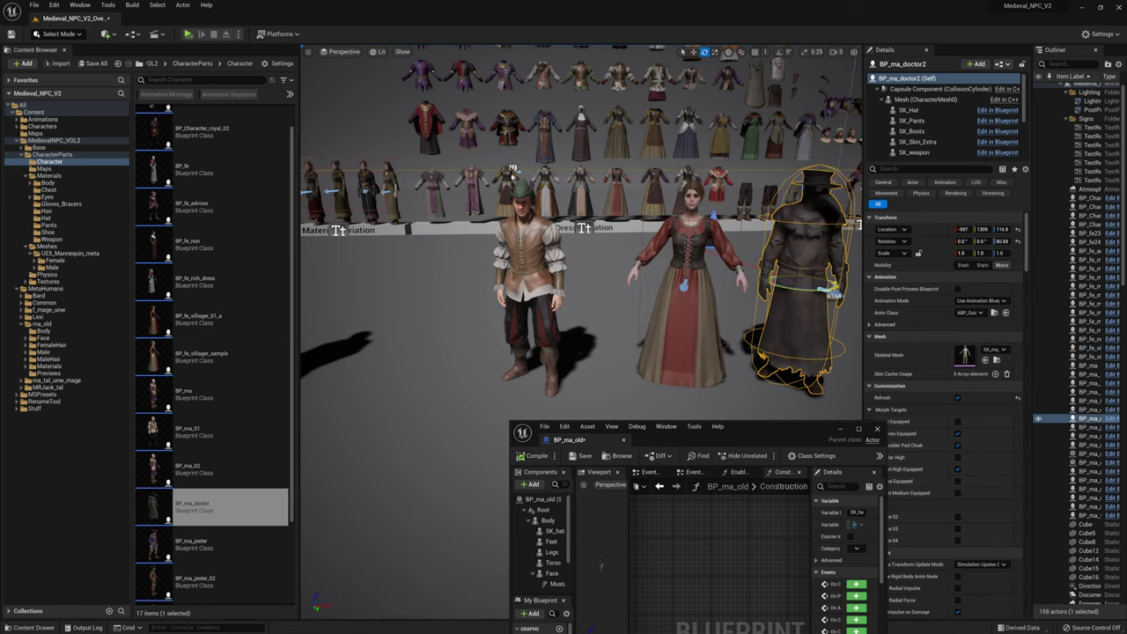
{"action": "right_click_drag", "start_coordinate": [729, 289], "coordinate": [836, 304]}
{"action": "scroll", "coordinate": [175, 323], "scroll_direction": "down", "scroll_amount": 3}
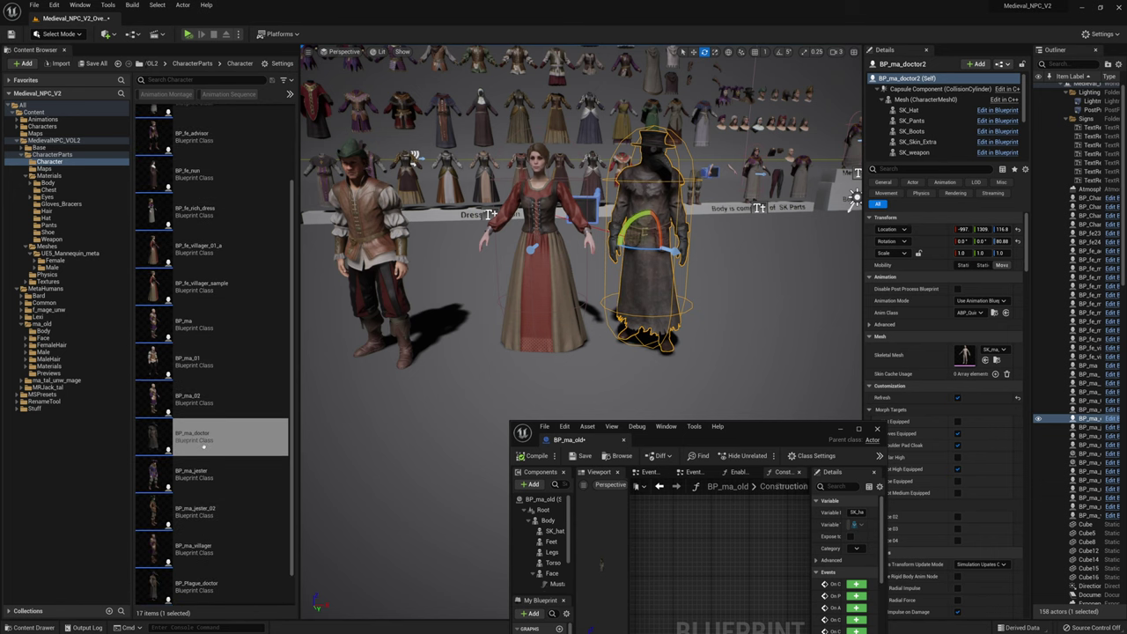
Place BP_ma_villager beside the doctor in the level and rotate it to about 123° around the vertical axis.
{"action": "left_click_drag", "start_coordinate": [204, 509], "coordinate": [745, 356]}
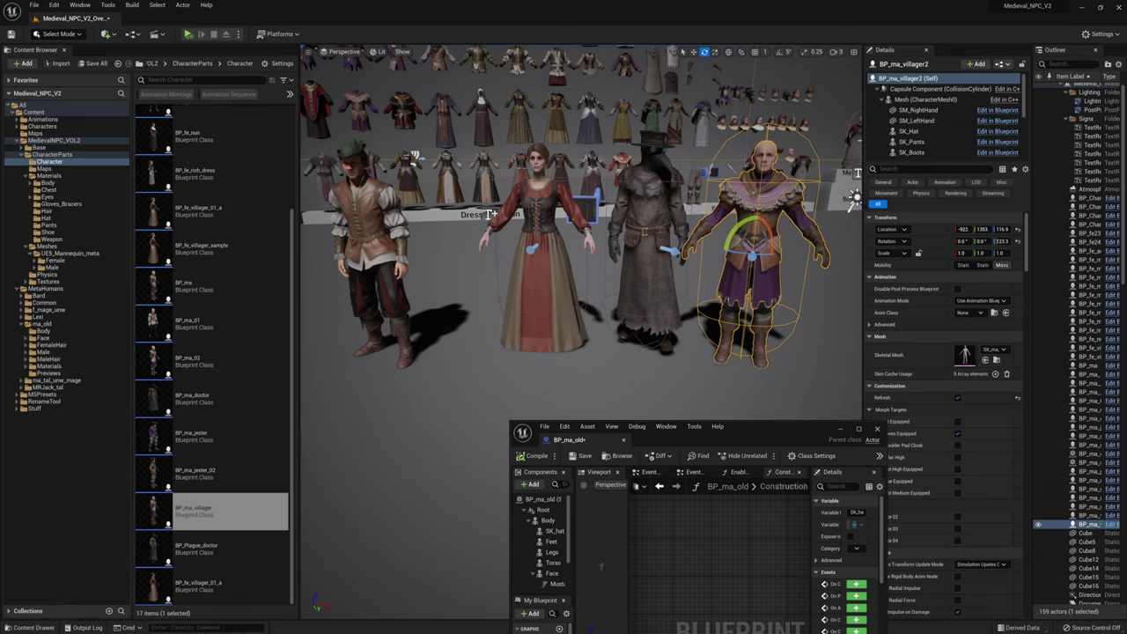
{"action": "key", "text": "d"}
{"action": "right_click_drag", "start_coordinate": [683, 222], "coordinate": [696, 222]}
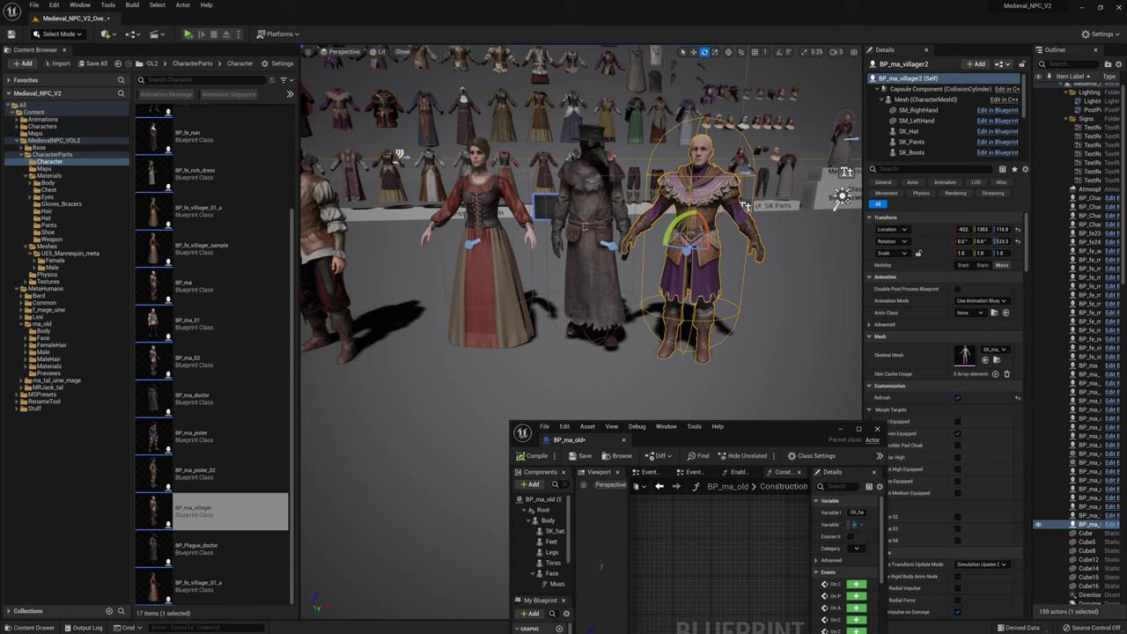
Place BP_ma_jester beside the male villager in the level and rotate it to about 113° around the vertical axis.
{"action": "scroll", "coordinate": [241, 517], "scroll_direction": "up", "scroll_amount": 3}
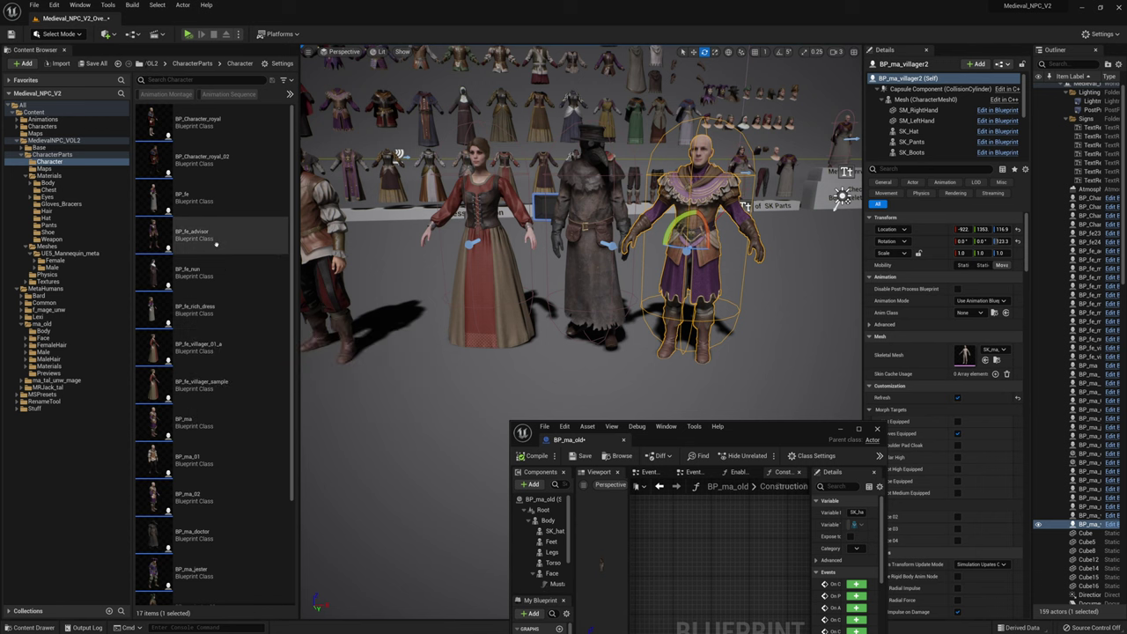
{"action": "mouse_move", "coordinate": [216, 244]}
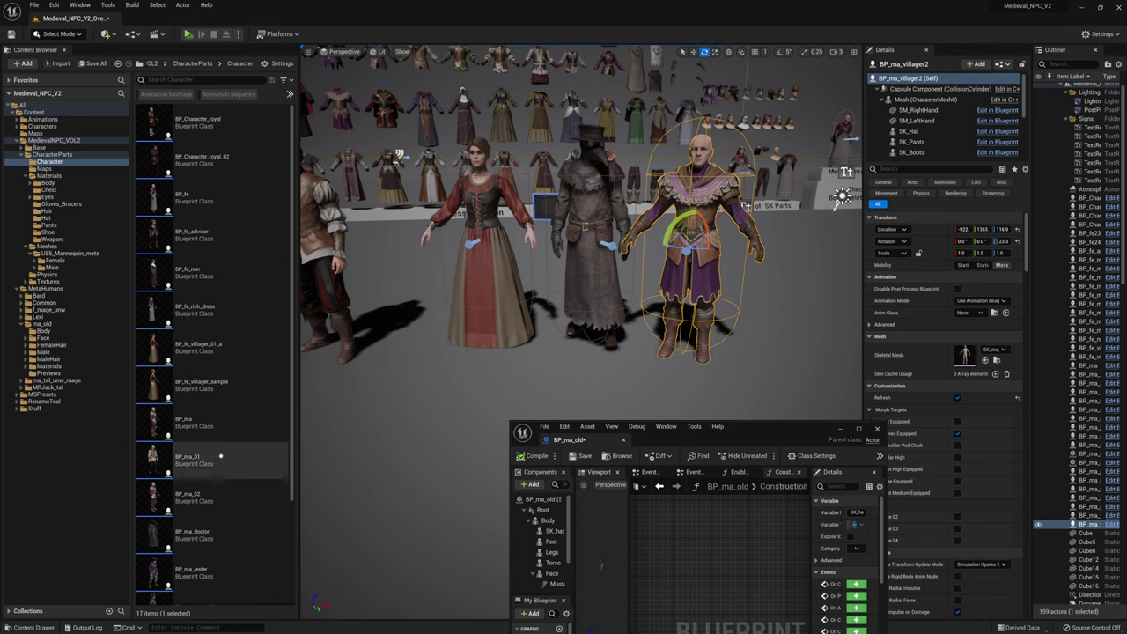
{"action": "mouse_move", "coordinate": [202, 493]}
{"action": "left_click_drag", "start_coordinate": [203, 573], "coordinate": [806, 363]}
{"action": "left_click_drag", "start_coordinate": [836, 253], "coordinate": [784, 242]}
{"action": "right_click_drag", "start_coordinate": [757, 238], "coordinate": [784, 239]}
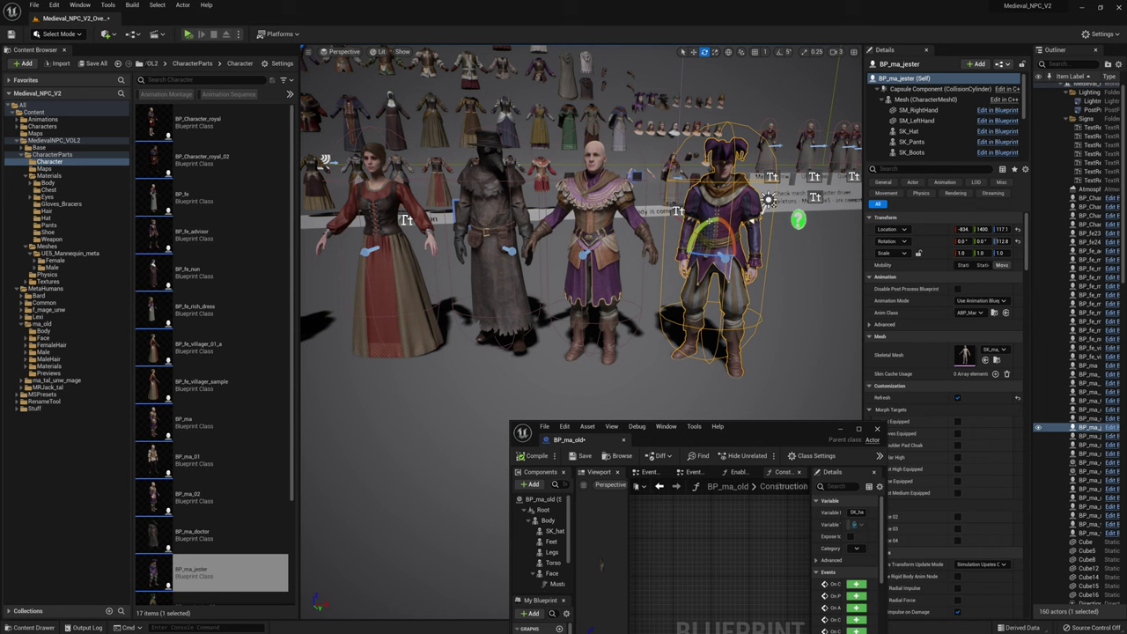
{"action": "right_click_drag", "start_coordinate": [652, 226], "coordinate": [668, 231]}
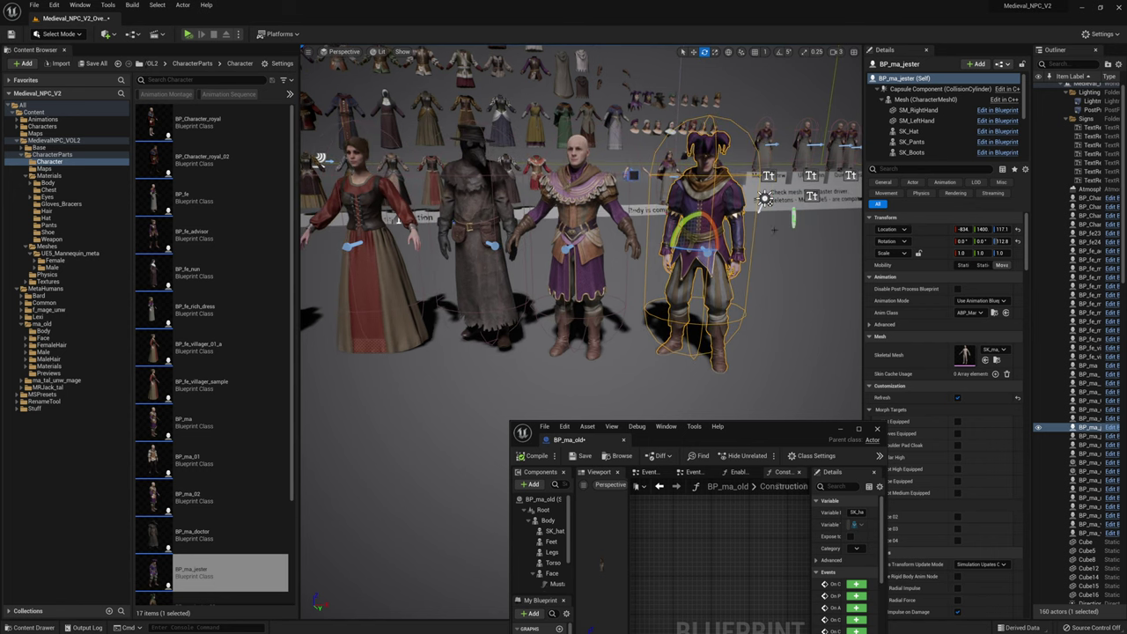
Start simulating the level, rotate the male villager and the jester to test their clothing's movement, and look along the character row.
{"action": "key", "text": "alt+s"}
{"action": "left_click", "coordinate": [617, 243]}
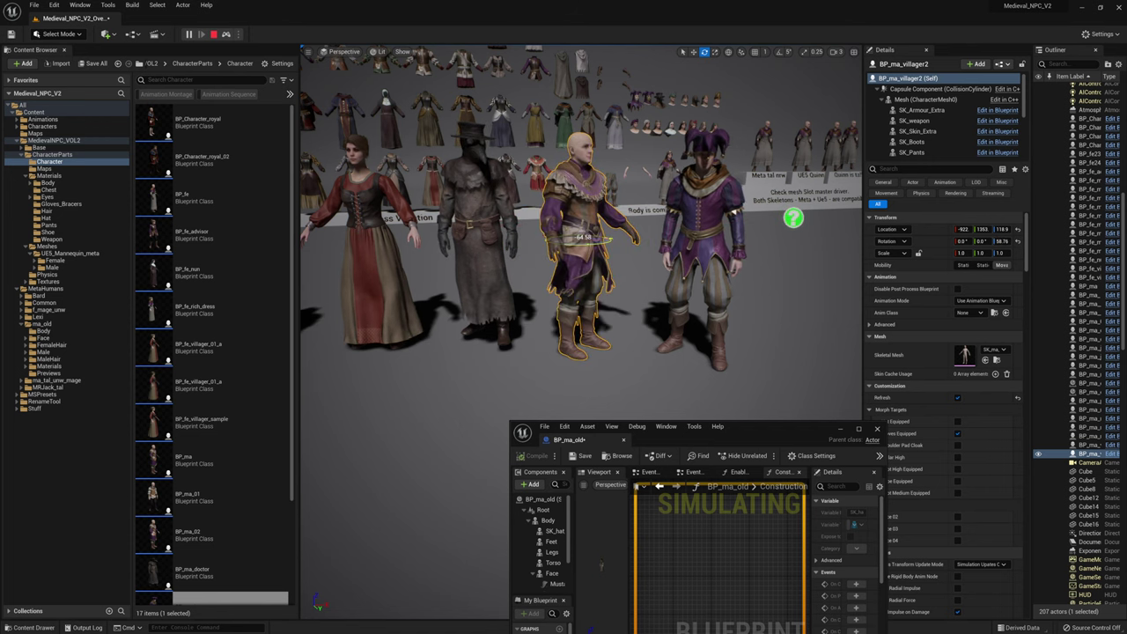
{"action": "left_click", "coordinate": [703, 211]}
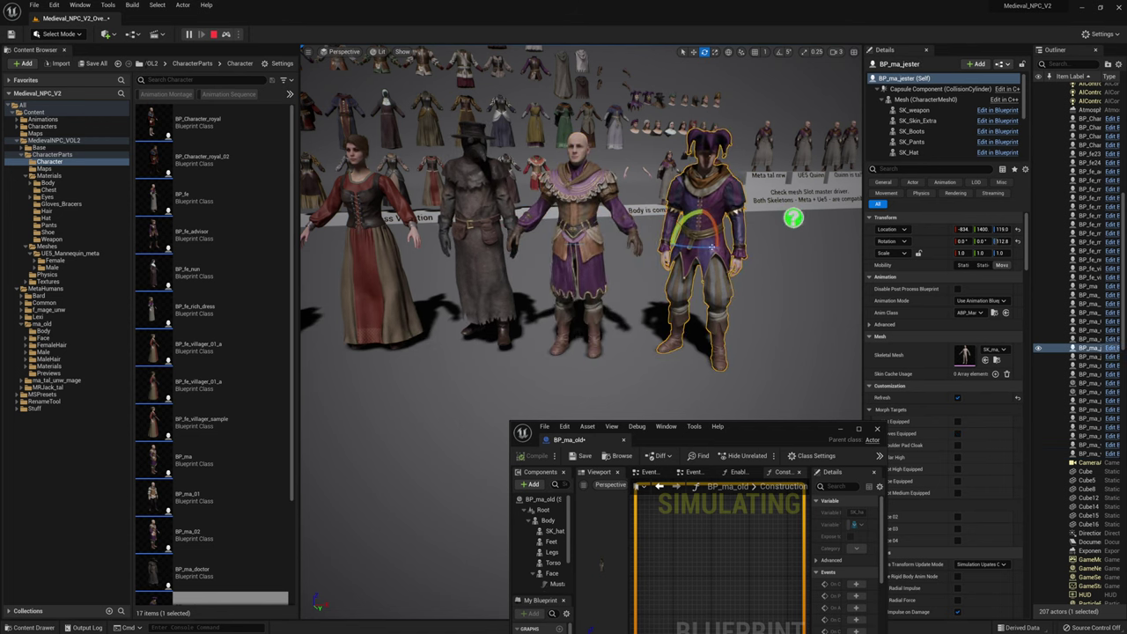
{"action": "left_click_drag", "start_coordinate": [694, 250], "coordinate": [729, 250]}
{"action": "right_click_drag", "start_coordinate": [729, 250], "coordinate": [704, 242]}
{"action": "key", "text": "a"}
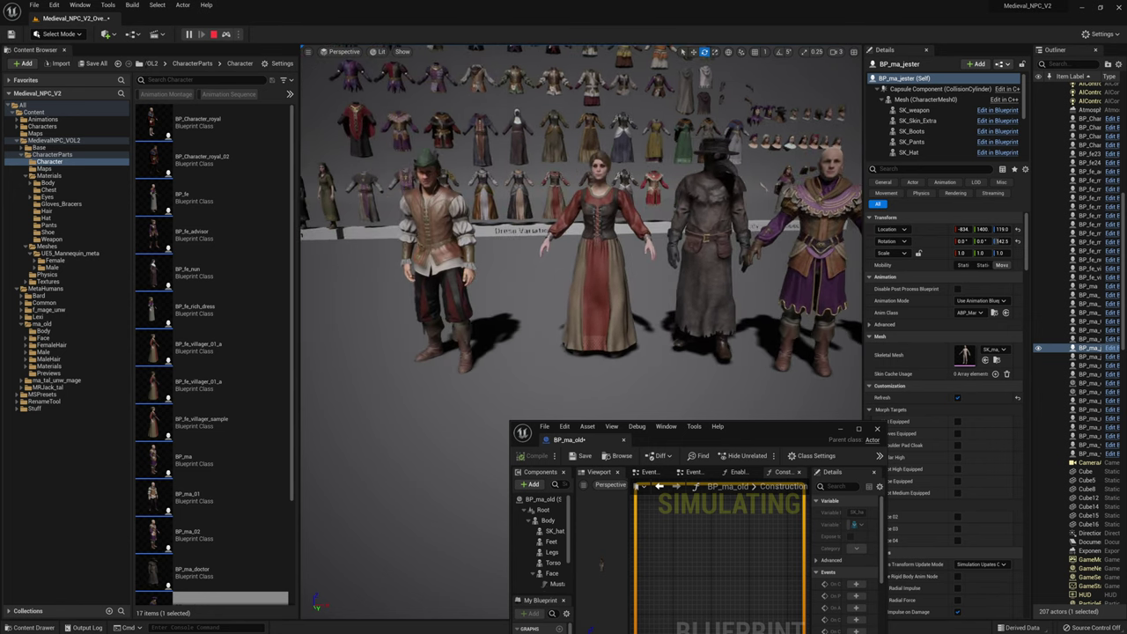
{"action": "key", "text": "d"}
Place BP_Character_royal_02 beside the jester and rotate it to about 124° around the vertical axis.
{"action": "scroll", "coordinate": [236, 513], "scroll_direction": "down", "scroll_amount": 5}
{"action": "scroll", "coordinate": [236, 513], "scroll_direction": "down", "scroll_amount": 1}
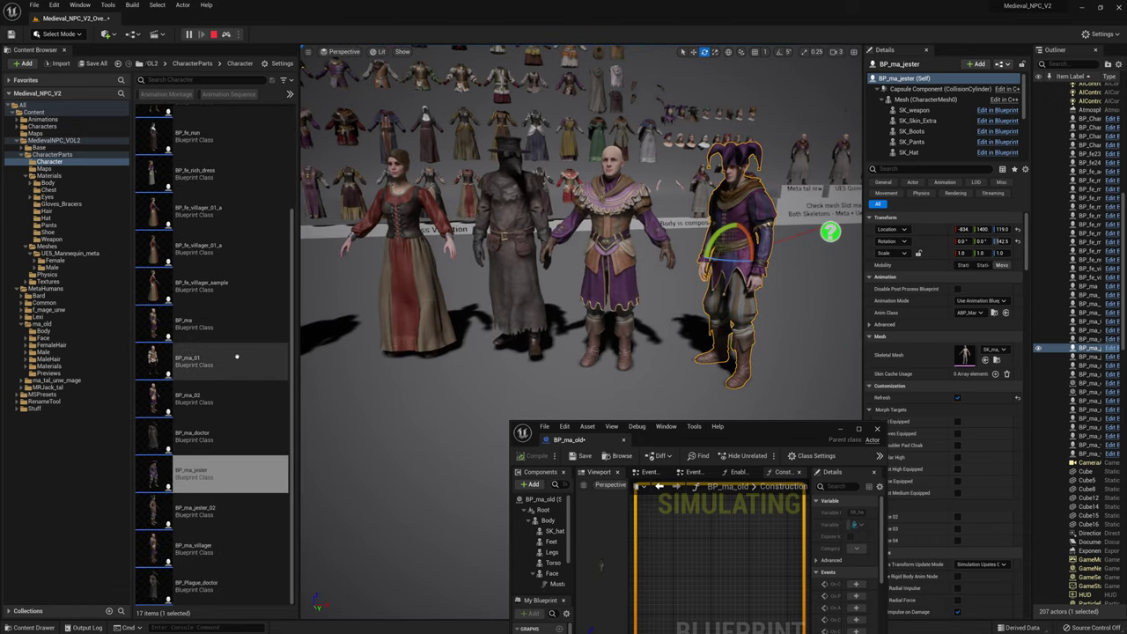
{"action": "scroll", "coordinate": [229, 352], "scroll_direction": "up", "scroll_amount": 4}
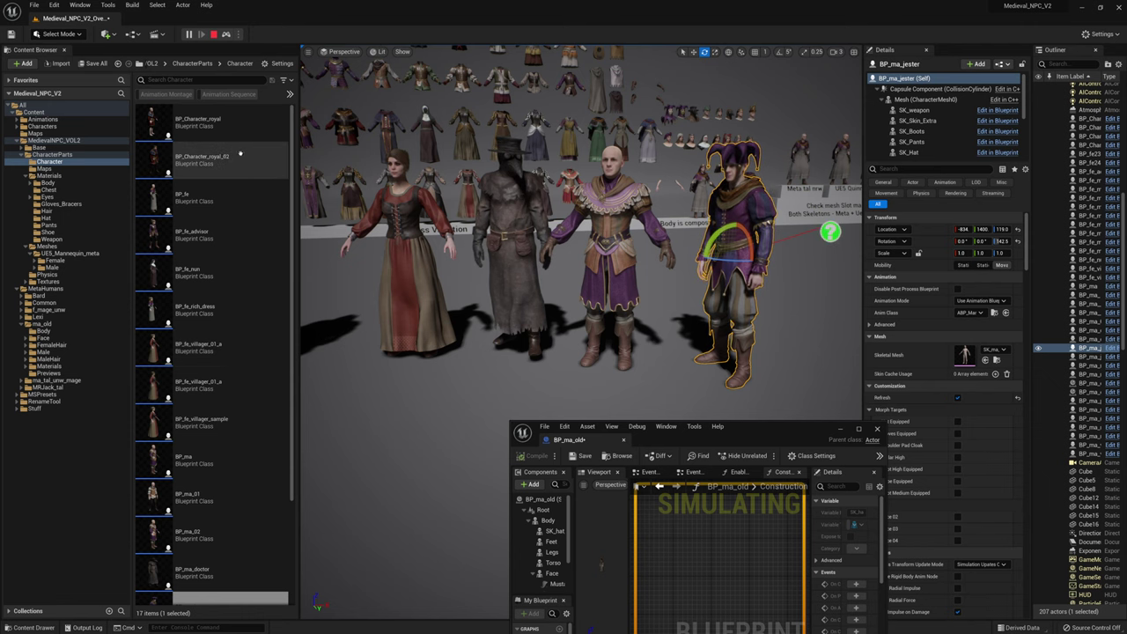
{"action": "left_click_drag", "start_coordinate": [202, 160], "coordinate": [816, 388]}
{"action": "right_click_drag", "start_coordinate": [815, 389], "coordinate": [861, 388]}
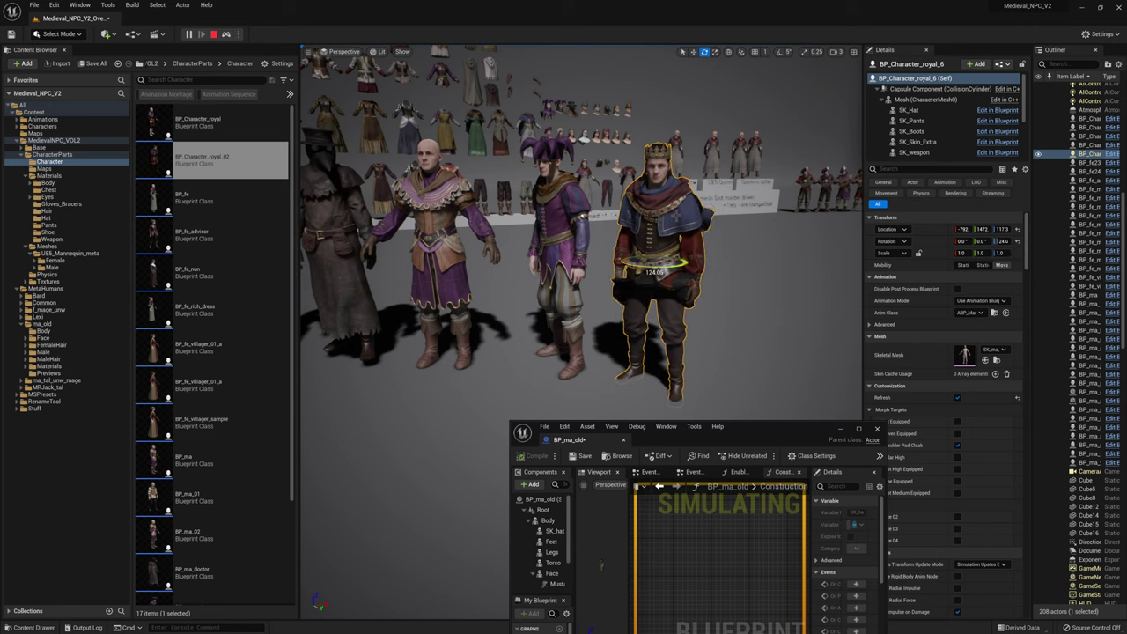
Replace the royal character's SK_Chest mesh with SK_ma_meta_tal_nrw_dress_royal_a_fur_cloak.
{"action": "double_click", "coordinate": [676, 207]}
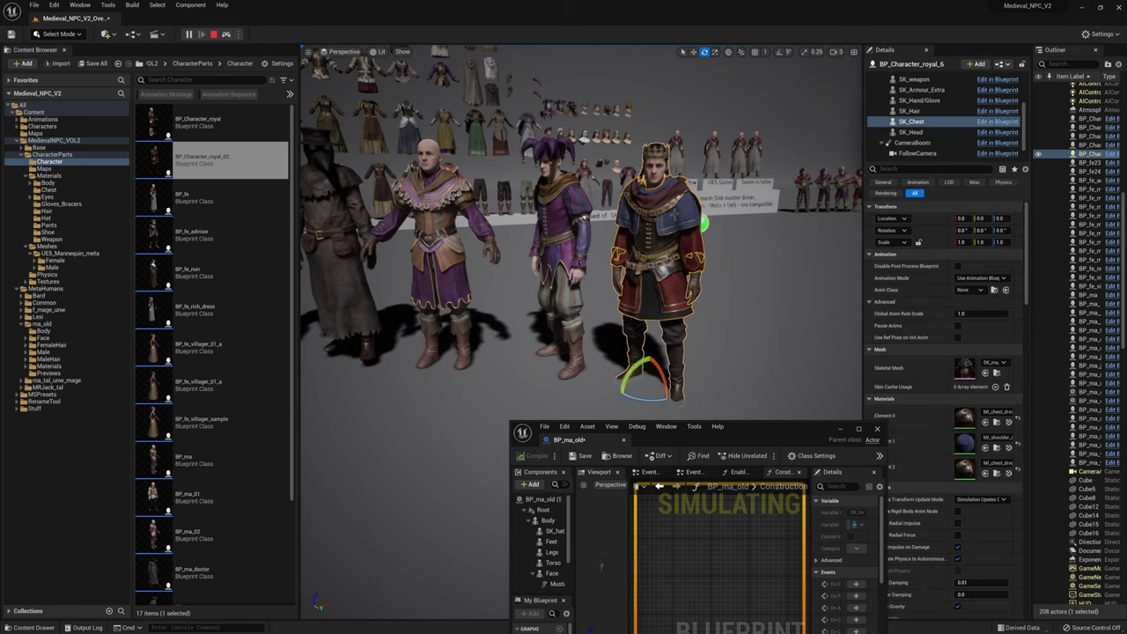
{"action": "left_click", "coordinate": [997, 374]}
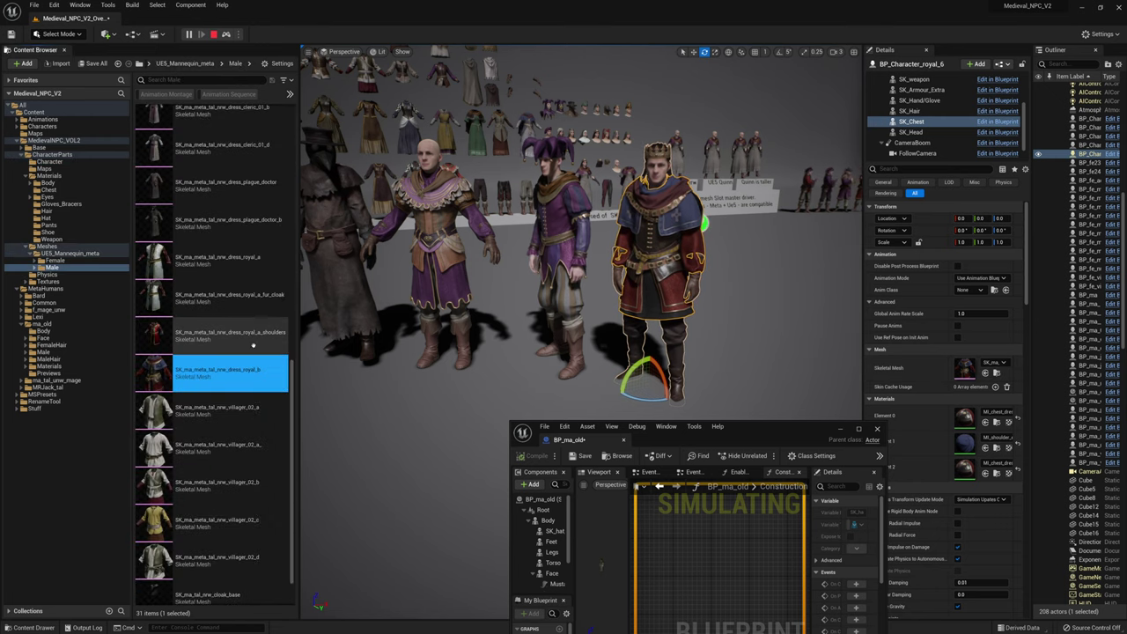
{"action": "left_click", "coordinate": [257, 304]}
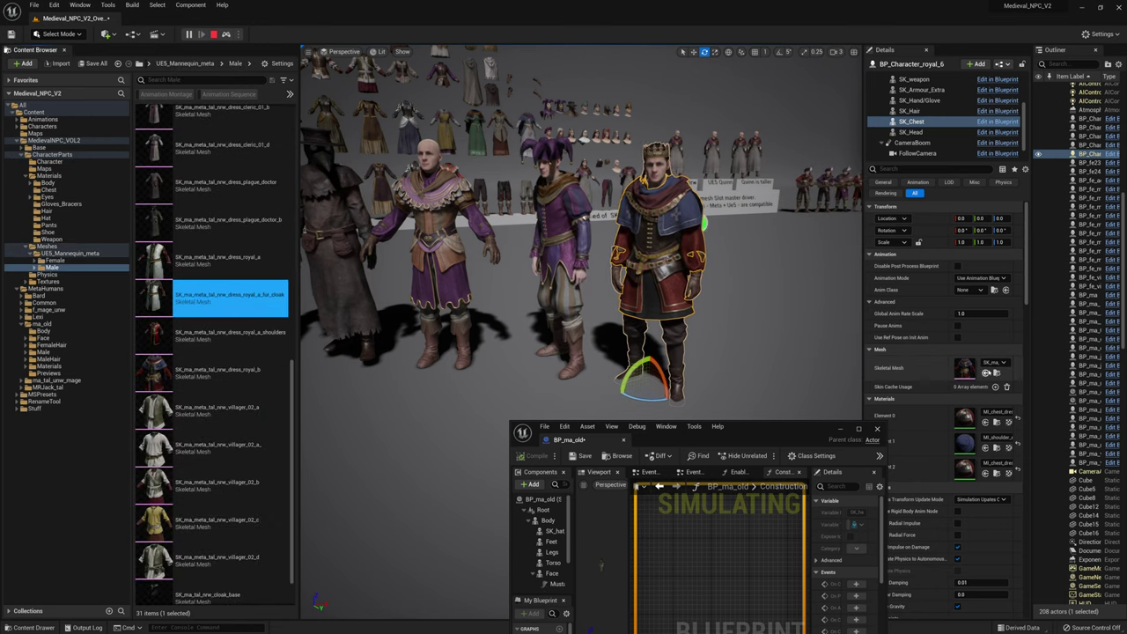
{"action": "left_click", "coordinate": [985, 373]}
{"action": "left_click", "coordinate": [797, 252]}
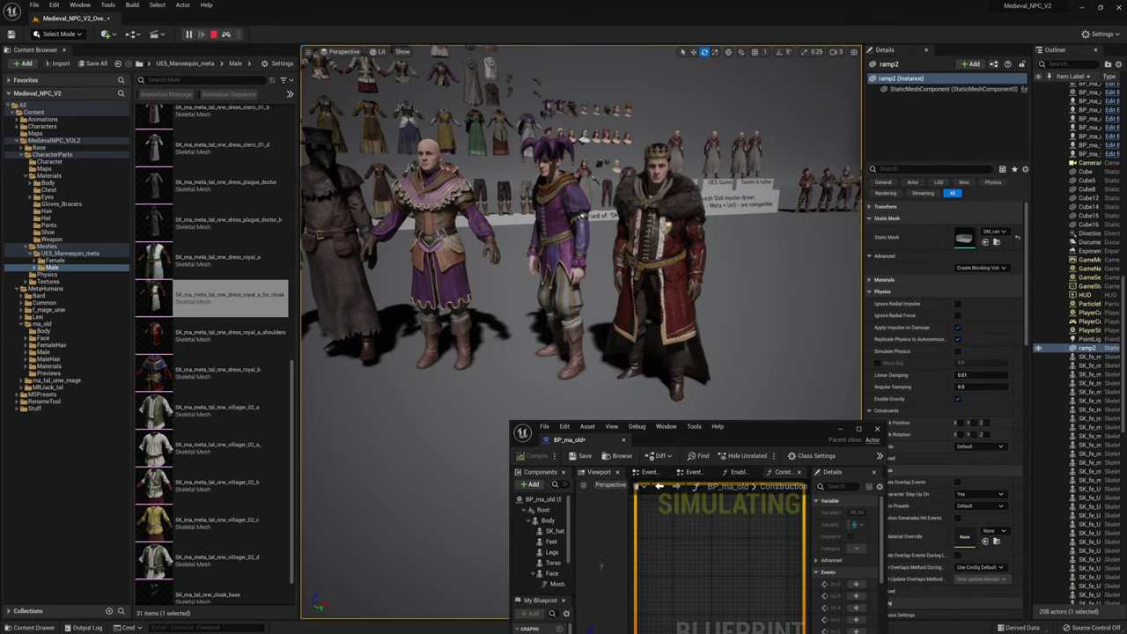
Reset the Element 0 material of the royal character's SK_Chest component to its default.
{"action": "left_click", "coordinate": [677, 242]}
{"action": "scroll", "coordinate": [676, 242], "scroll_direction": "up", "scroll_amount": 3}
{"action": "left_click", "coordinate": [710, 267]}
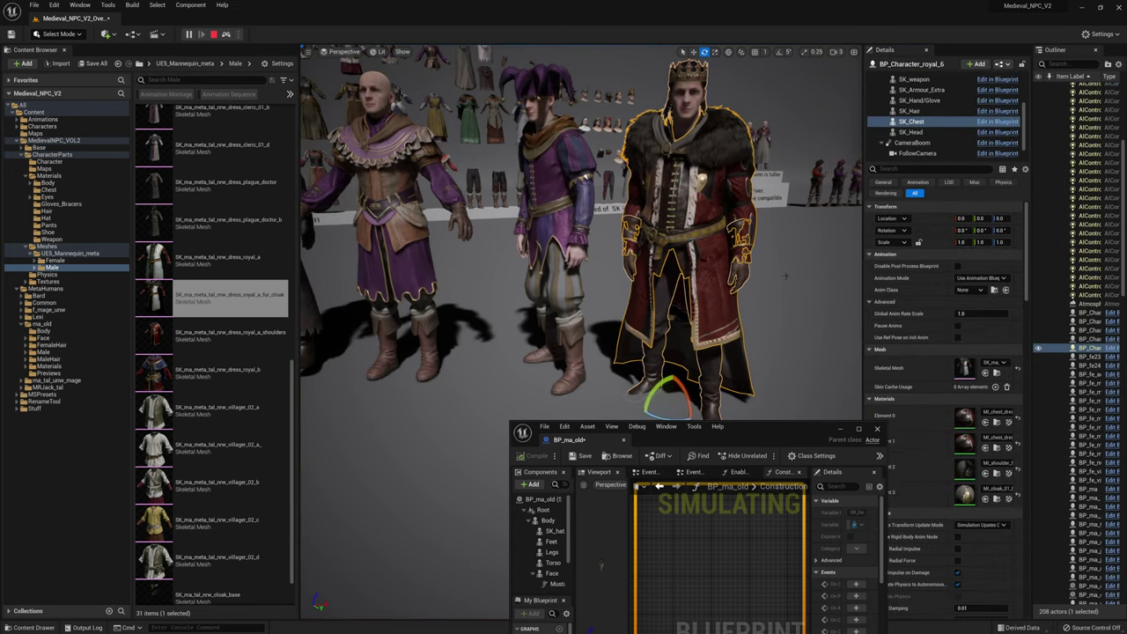
{"action": "left_click", "coordinate": [1017, 422]}
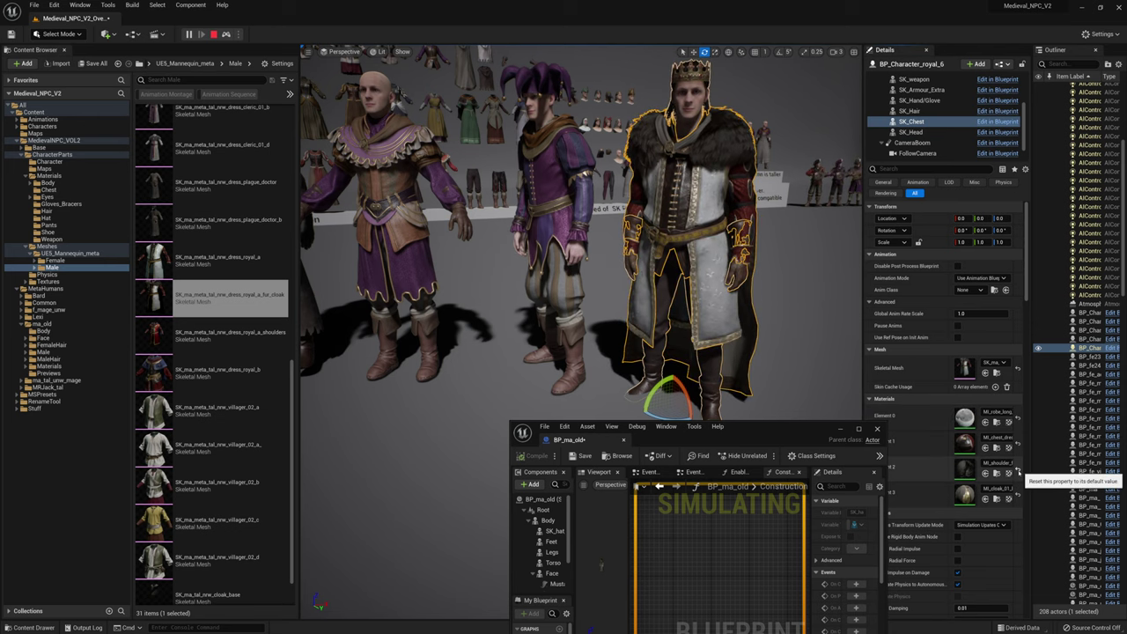
{"action": "left_click", "coordinate": [775, 238]}
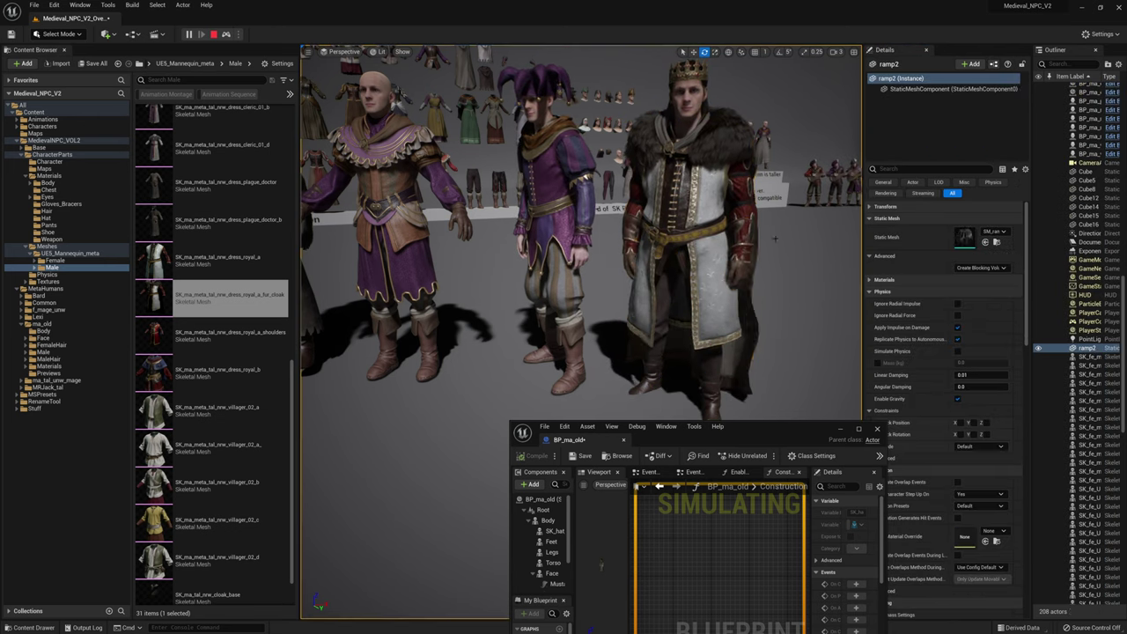
Move the blueprint window clear of the customization settings and enable the Gloves Equipped morph target on the royal character.
{"action": "left_click", "coordinate": [755, 269]}
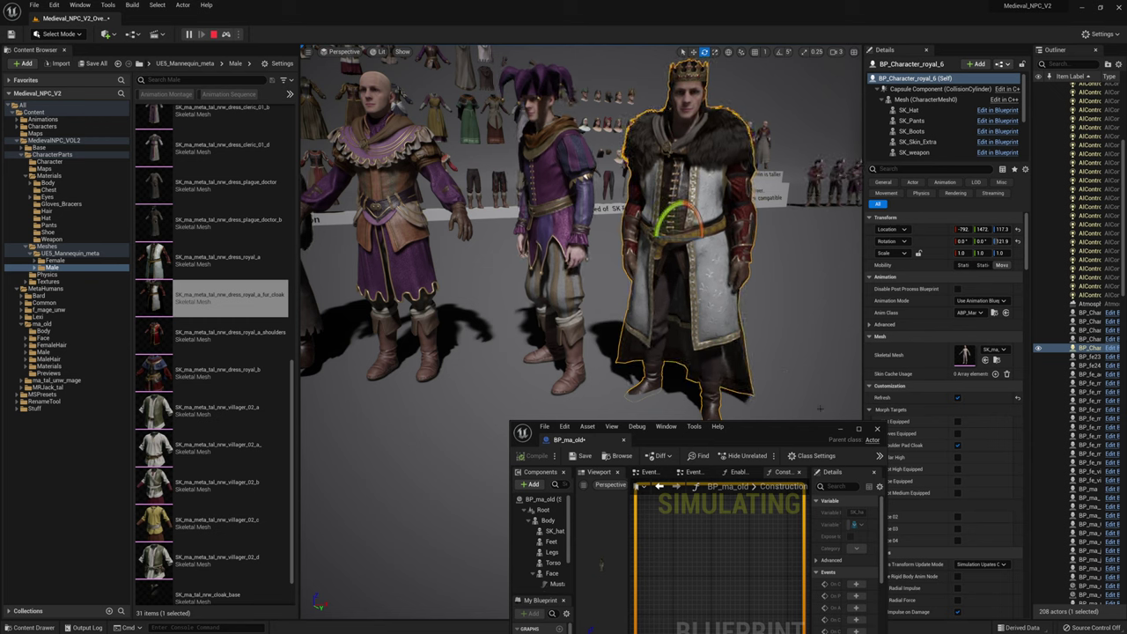
{"action": "left_click_drag", "start_coordinate": [820, 408], "coordinate": [719, 431]}
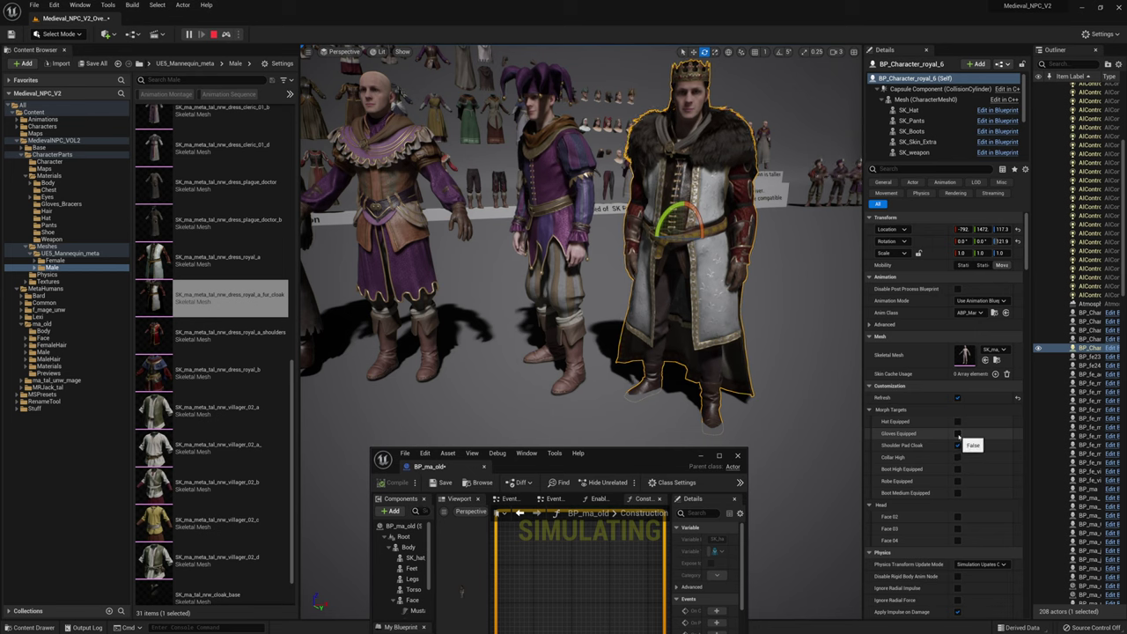
{"action": "left_click", "coordinate": [958, 433]}
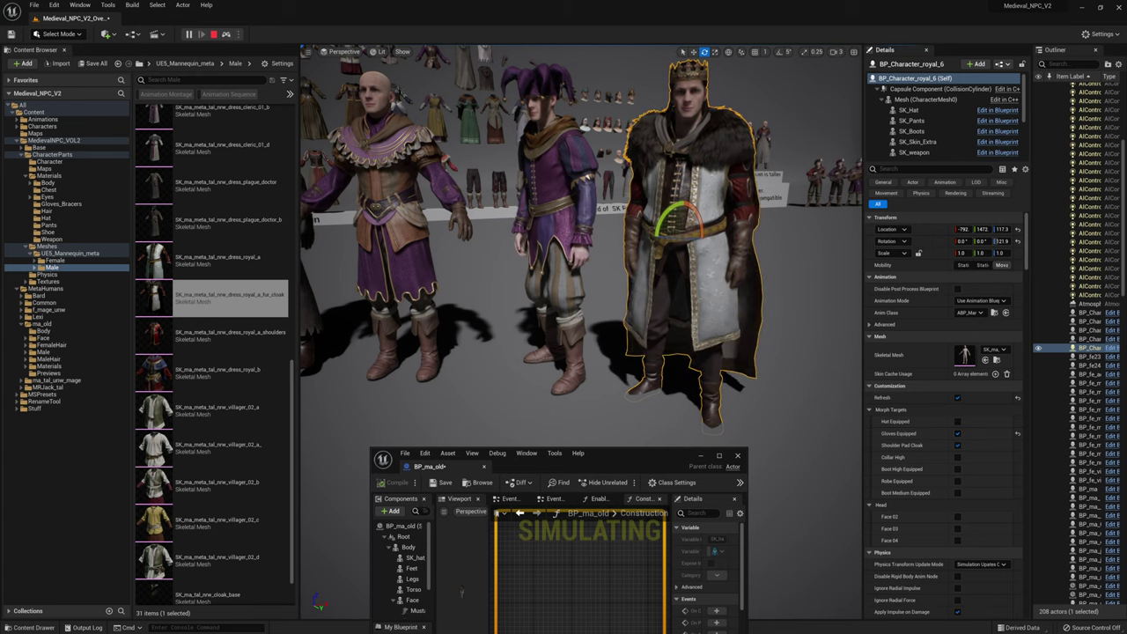
{"action": "left_click", "coordinate": [799, 366]}
Open the royal character's chest mesh in a maximized editor, try the gloves_equipped morph target at about 0.09, and restore the window size.
{"action": "double_click", "coordinate": [723, 299]}
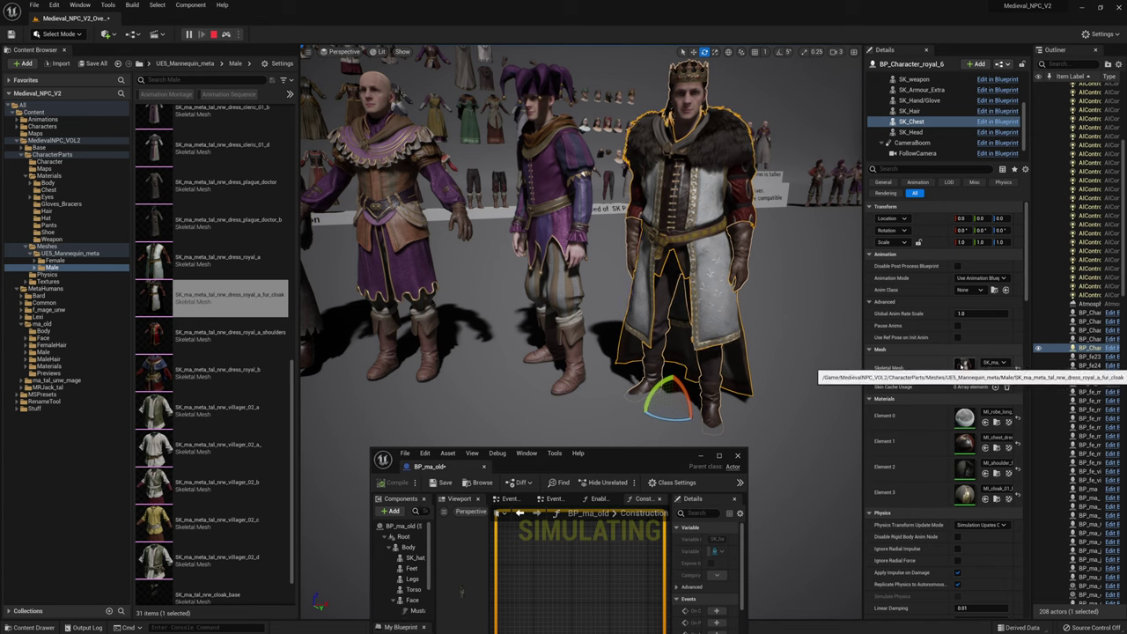
{"action": "double_click", "coordinate": [965, 364]}
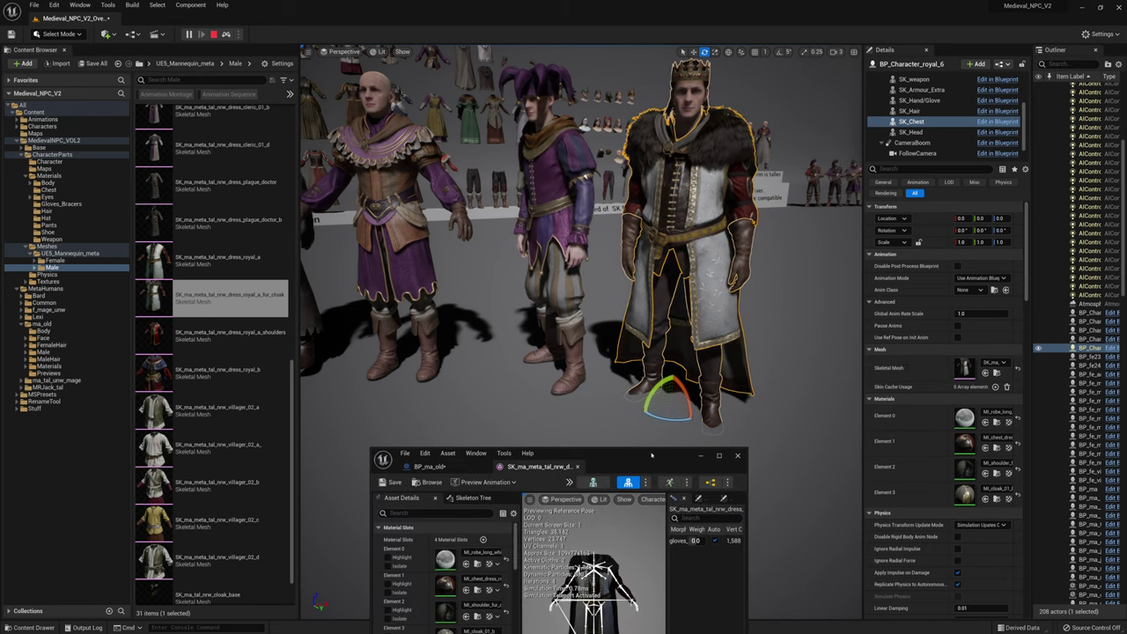
{"action": "double_click", "coordinate": [651, 455]}
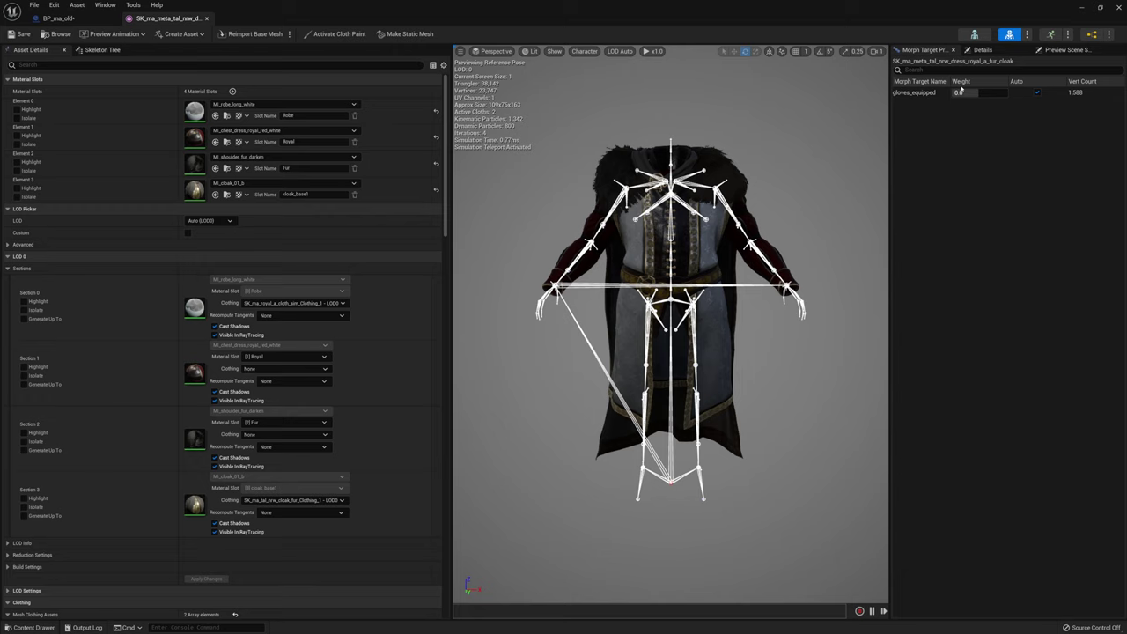
{"action": "left_click", "coordinate": [975, 92]}
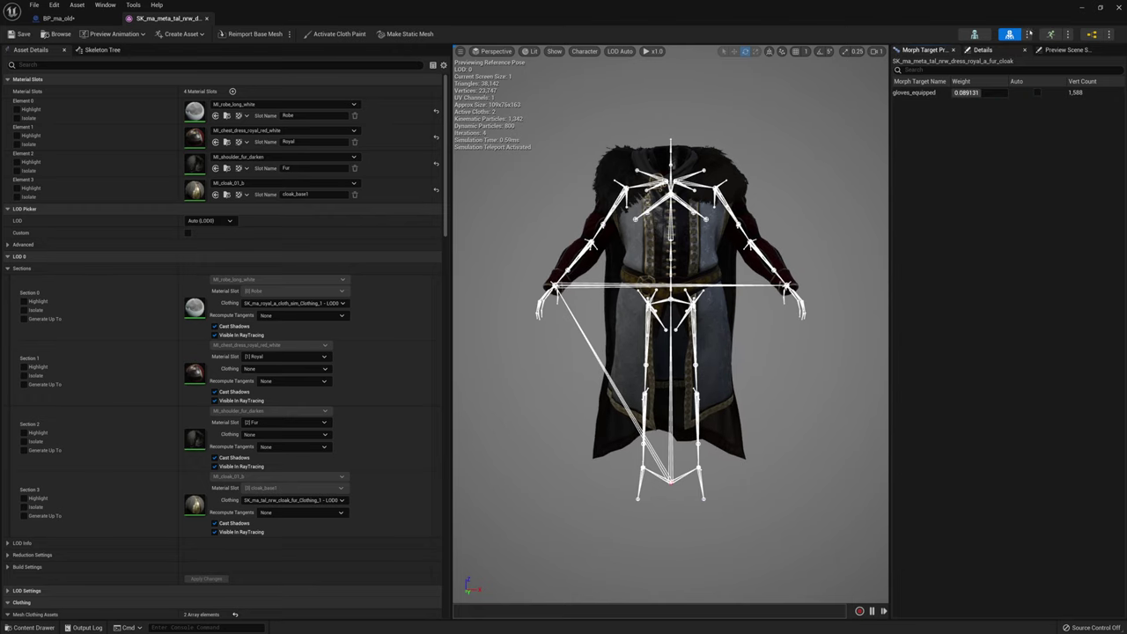
{"action": "left_click", "coordinate": [1094, 8]}
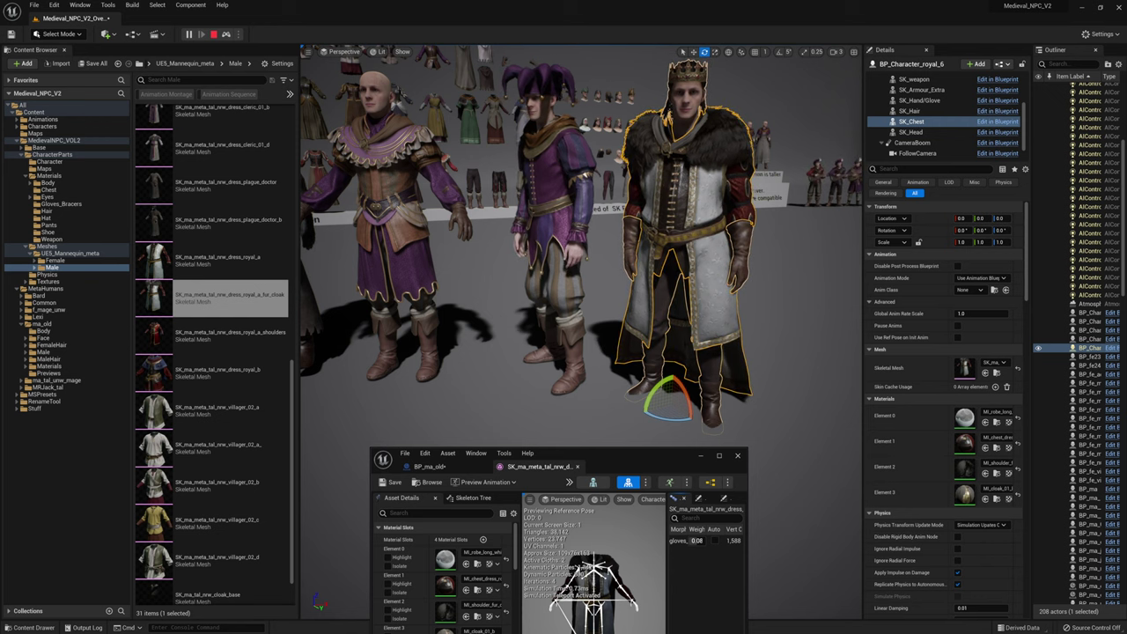
Inspect the royal character's SK_Pants and SK_Hat components, and view the hatted character at the other end of the row.
{"action": "scroll", "coordinate": [912, 121], "scroll_direction": "up", "scroll_amount": 3}
{"action": "left_click", "coordinate": [912, 121]}
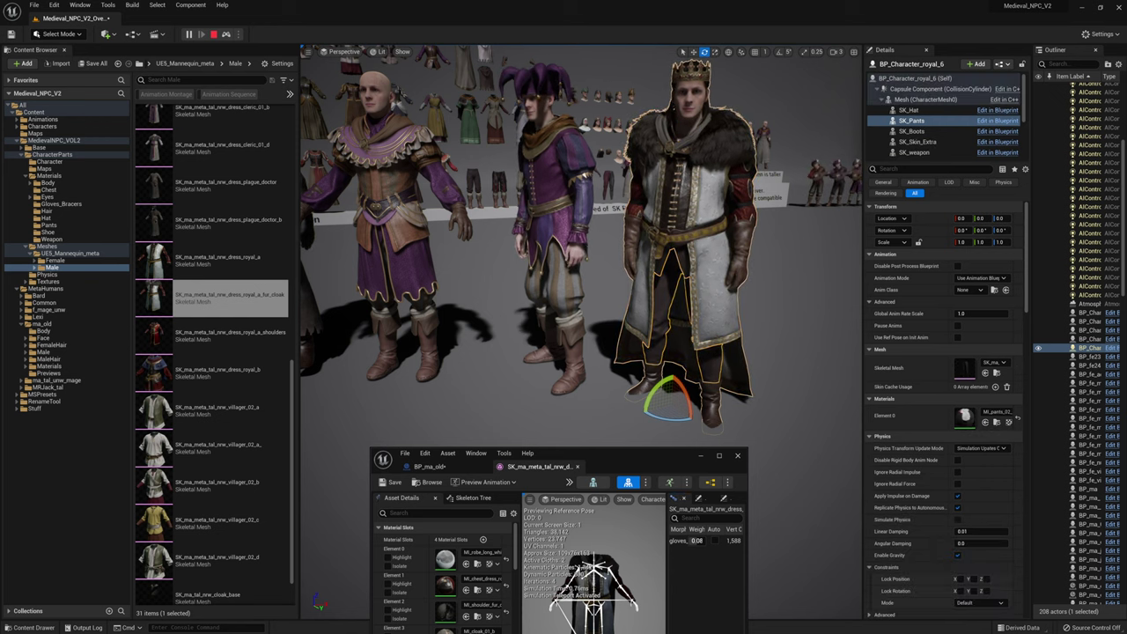
{"action": "left_click", "coordinate": [690, 73]}
{"action": "right_click_drag", "start_coordinate": [689, 72], "coordinate": [689, 61]}
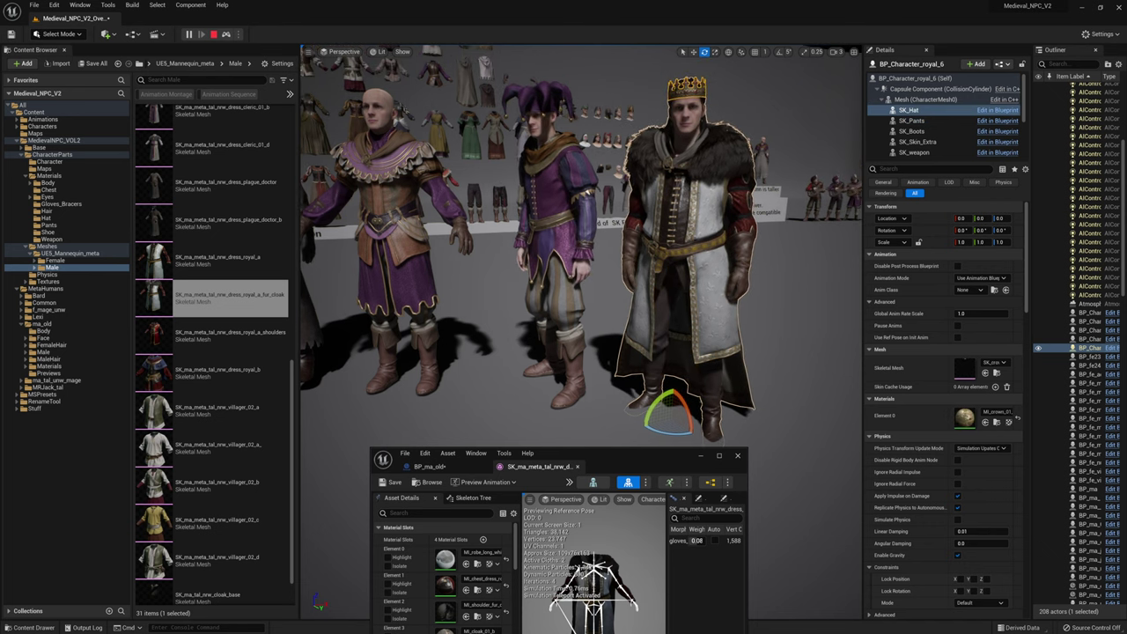
{"action": "right_click_drag", "start_coordinate": [670, 141], "coordinate": [669, 114]}
{"action": "key", "text": "s"}
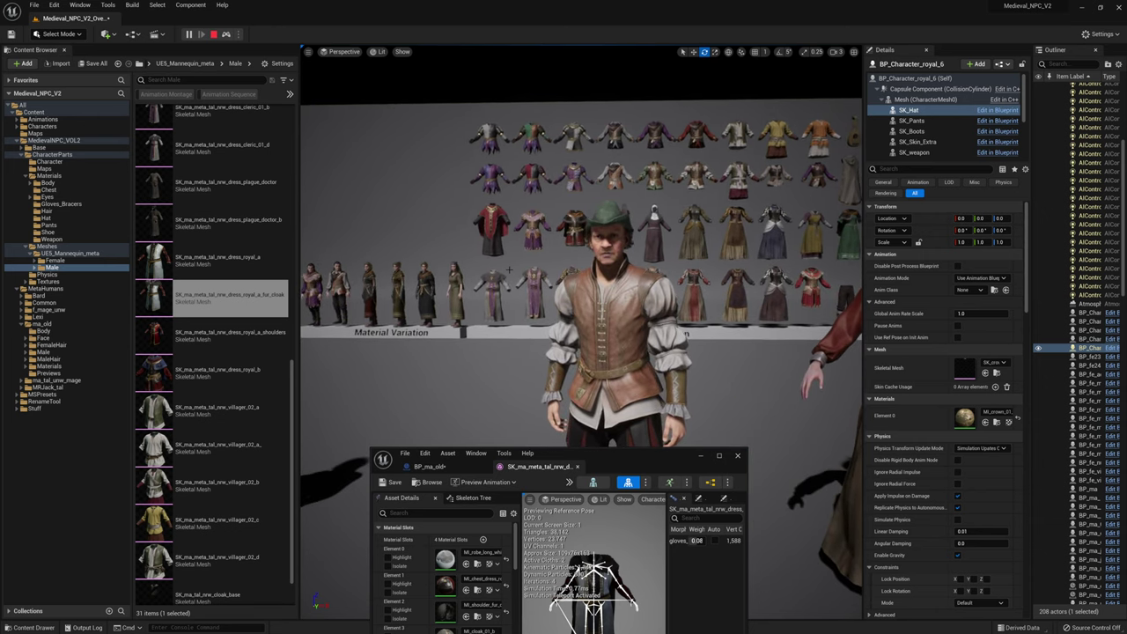
Minimize the mesh editor window and browse to the Basebody folder of the Male meshes under UE5_Mannequin_meta.
{"action": "left_click", "coordinate": [701, 455]}
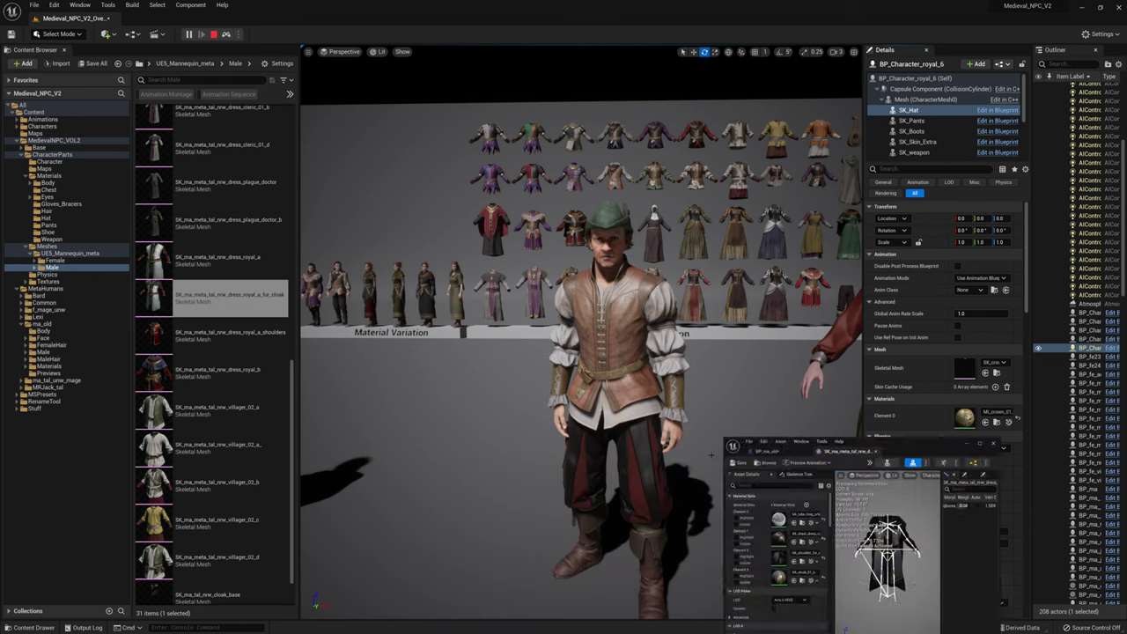
{"action": "right_click_drag", "start_coordinate": [546, 437], "coordinate": [437, 300]}
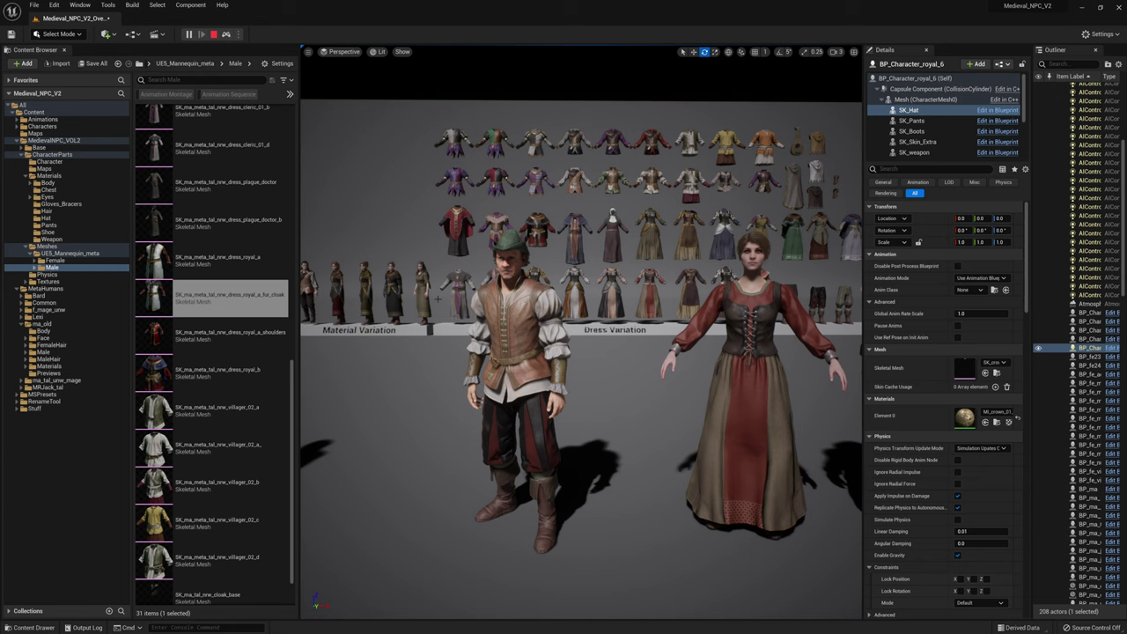
{"action": "double_click", "coordinate": [66, 176]}
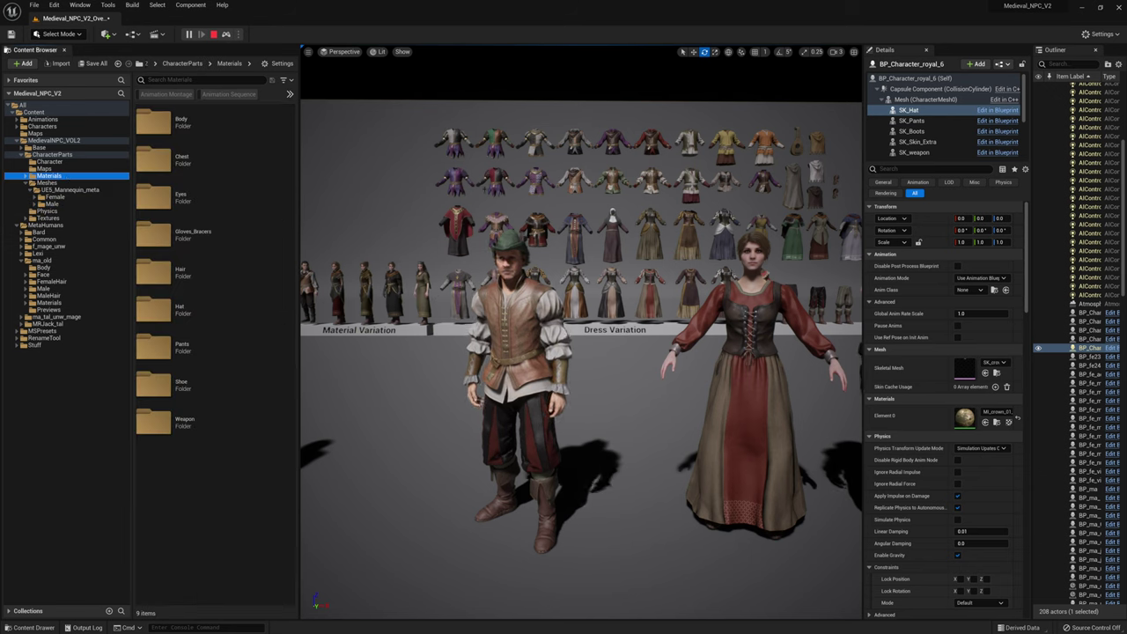
{"action": "double_click", "coordinate": [55, 204]}
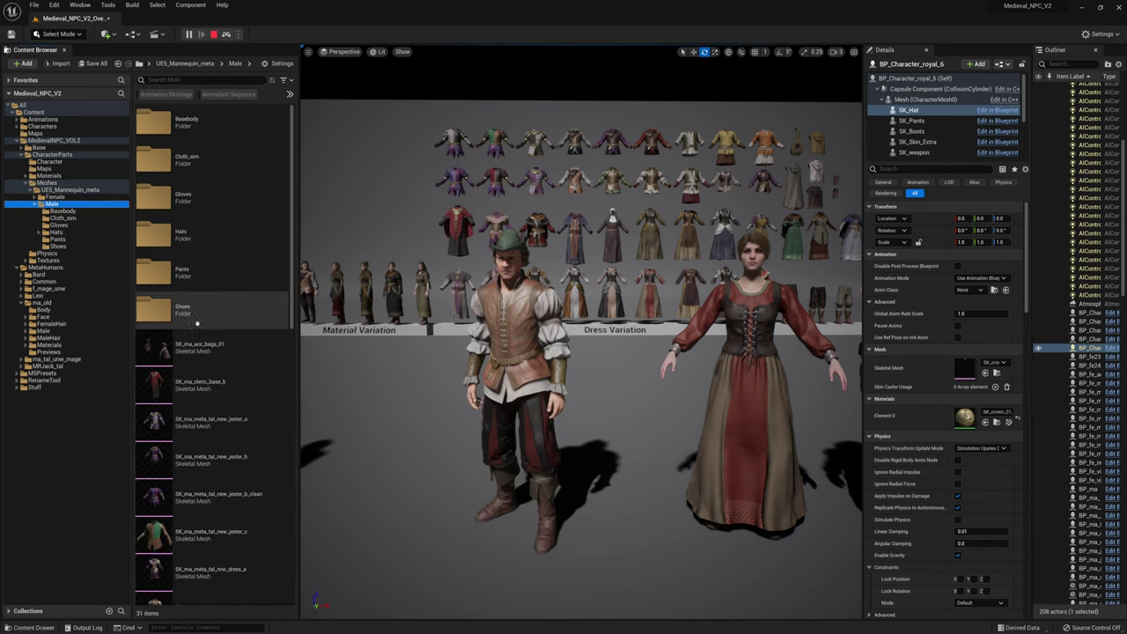
{"action": "left_click", "coordinate": [65, 212]}
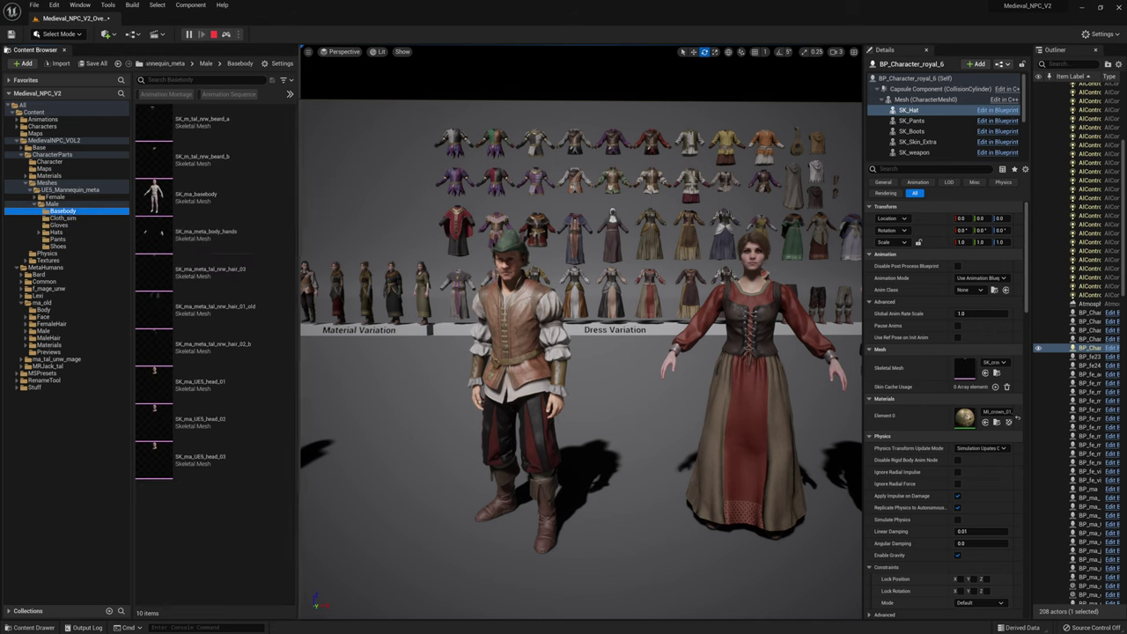
Place SK_ma_basebody beside the hatted character, and add the SK_ma_meta_tal_nrw_hair_01_old and SK_ma_meta_tal_nrw_hair_02_b meshes between the hatted man and the woman.
{"action": "left_click_drag", "start_coordinate": [154, 195], "coordinate": [398, 528]}
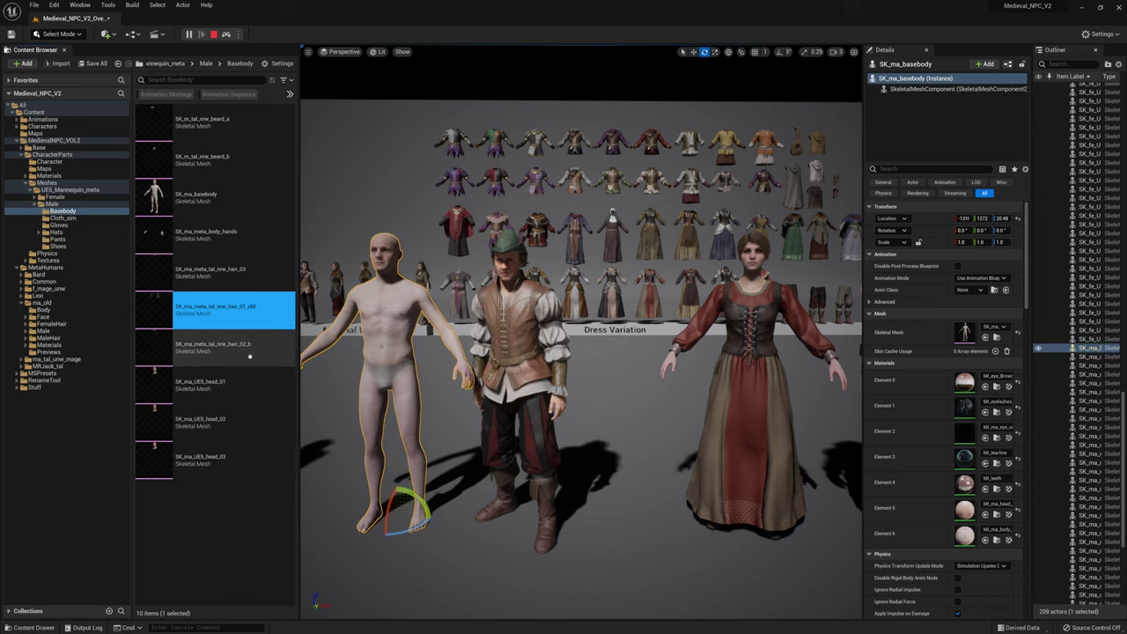
{"action": "left_click", "coordinate": [216, 347], "text": "ctrl"}
{"action": "left_click_drag", "start_coordinate": [619, 513], "coordinate": [624, 512]}
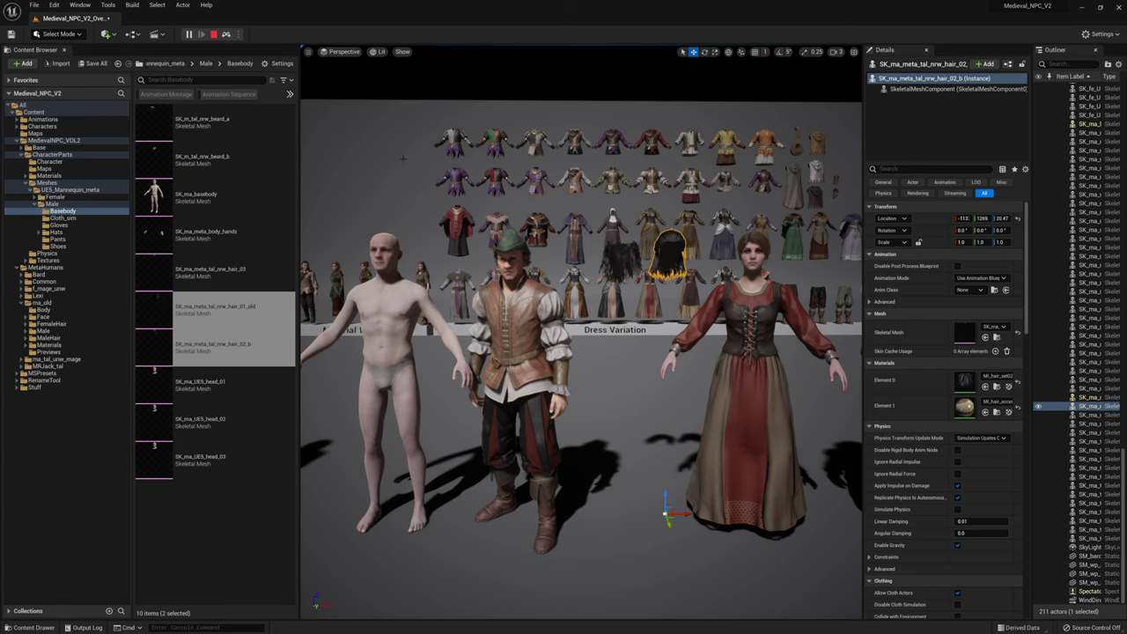
Inspect the hatted BP_ma_old character up close, from the front and at an angle, next to the bare base body.
{"action": "middle_click_drag", "start_coordinate": [624, 512], "coordinate": [679, 509]}
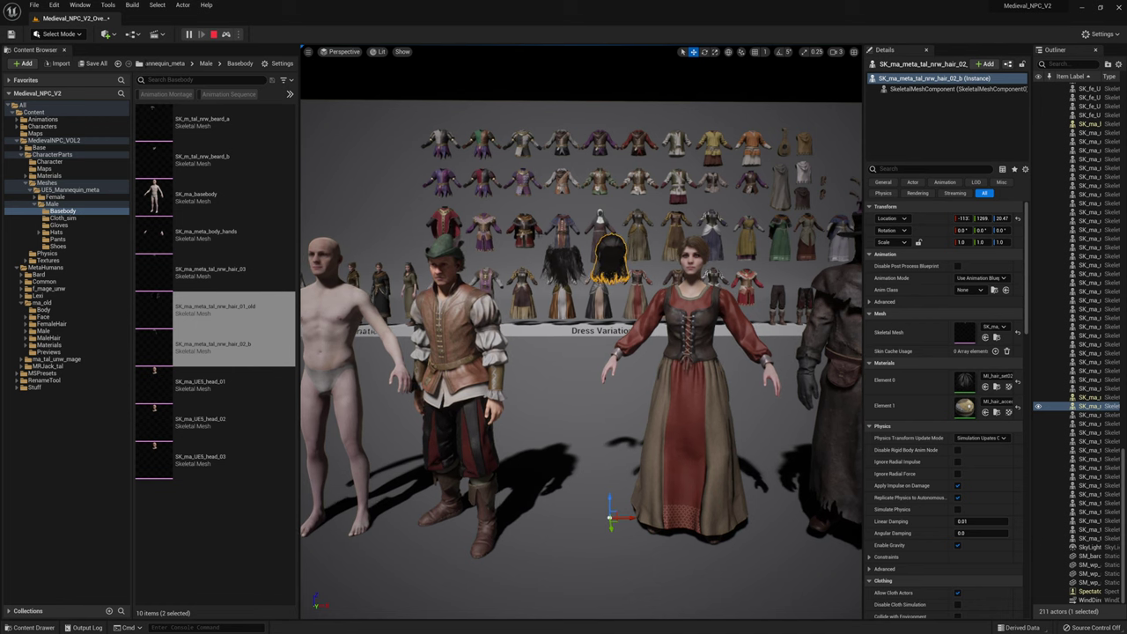
{"action": "key", "text": "a"}
{"action": "key", "text": "w"}
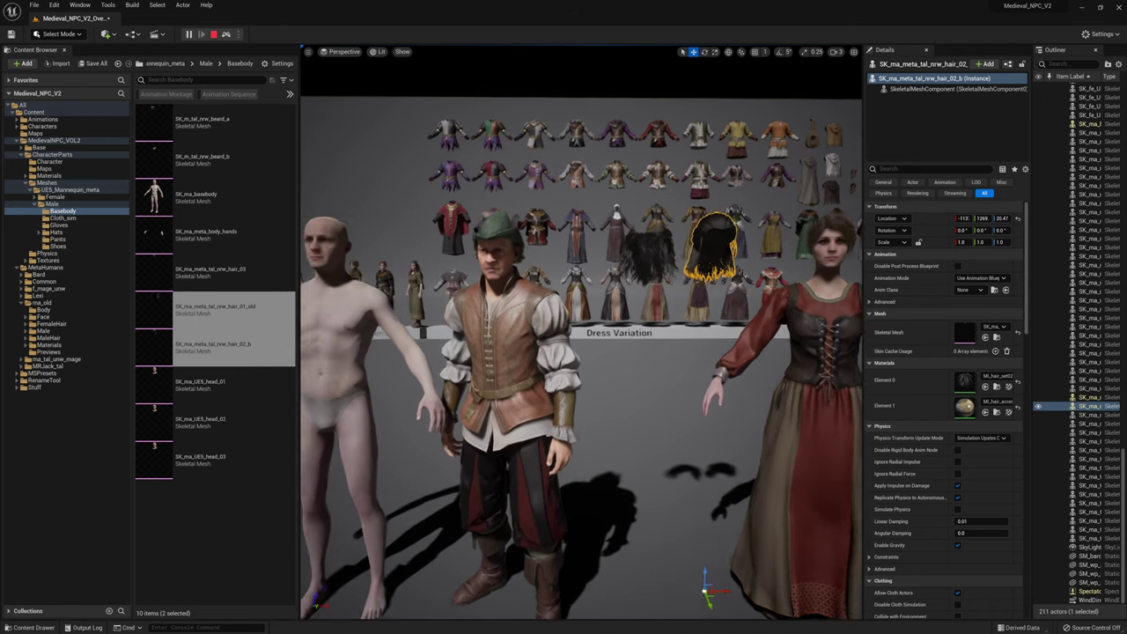
{"action": "left_click", "coordinate": [520, 239]}
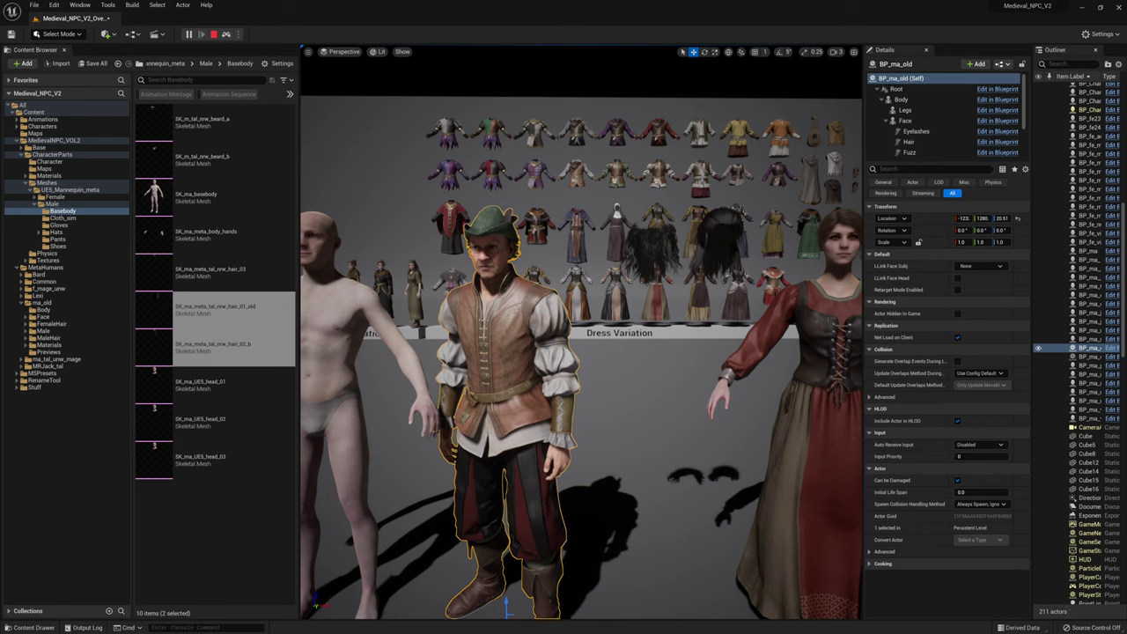
{"action": "left_click", "coordinate": [519, 238]}
{"action": "key", "text": "s"}
{"action": "left_click", "coordinate": [627, 414]}
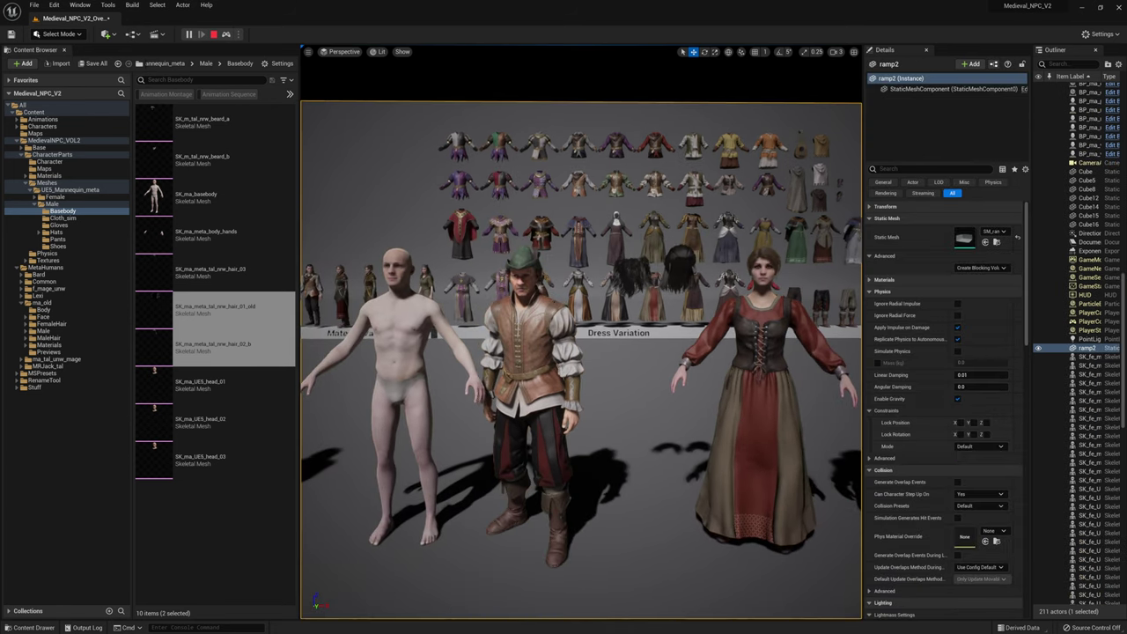
{"action": "key", "text": "d"}
{"action": "right_click_drag", "start_coordinate": [602, 272], "coordinate": [528, 272]}
{"action": "key", "text": "w"}
{"action": "left_click", "coordinate": [522, 234]}
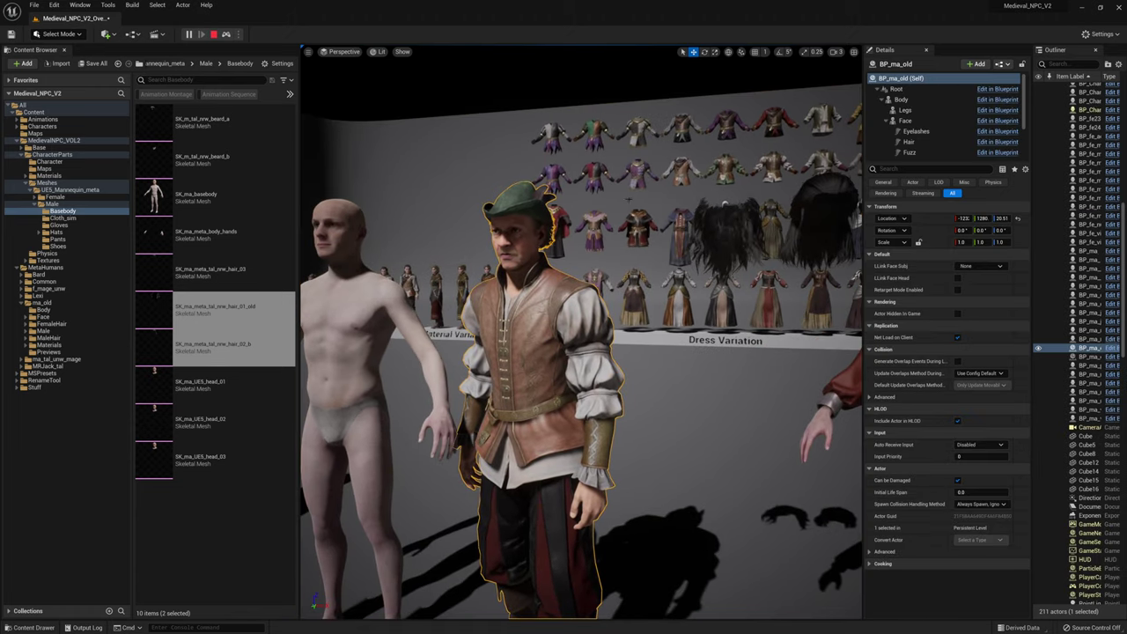
{"action": "key", "text": "s"}
{"action": "right_click_drag", "start_coordinate": [673, 236], "coordinate": [702, 236]}
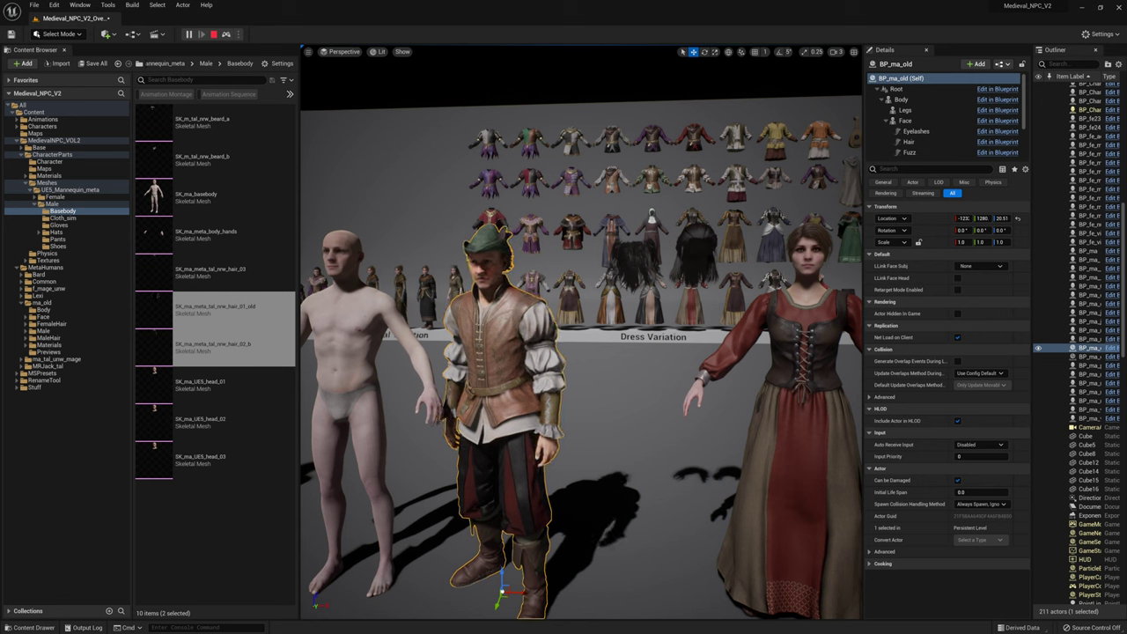
Check the two placed hair meshes one after the other, and clear the selection from them.
{"action": "left_click", "coordinate": [696, 250]}
{"action": "left_click", "coordinate": [635, 257]}
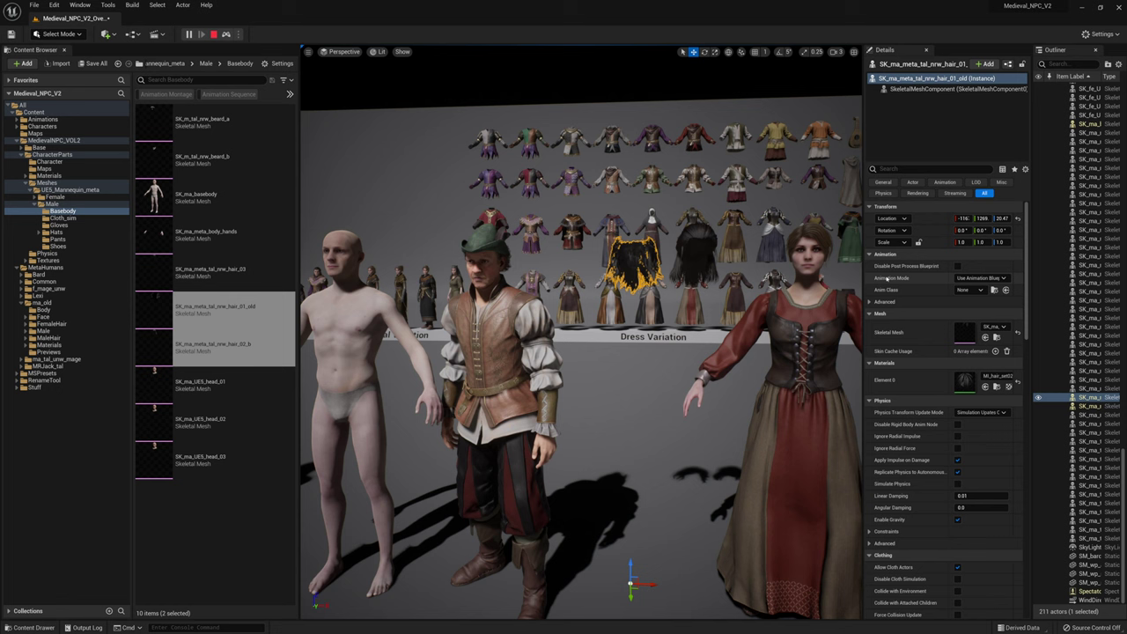
{"action": "left_click", "coordinate": [437, 178]}
{"action": "right_click_drag", "start_coordinate": [484, 276], "coordinate": [485, 290]}
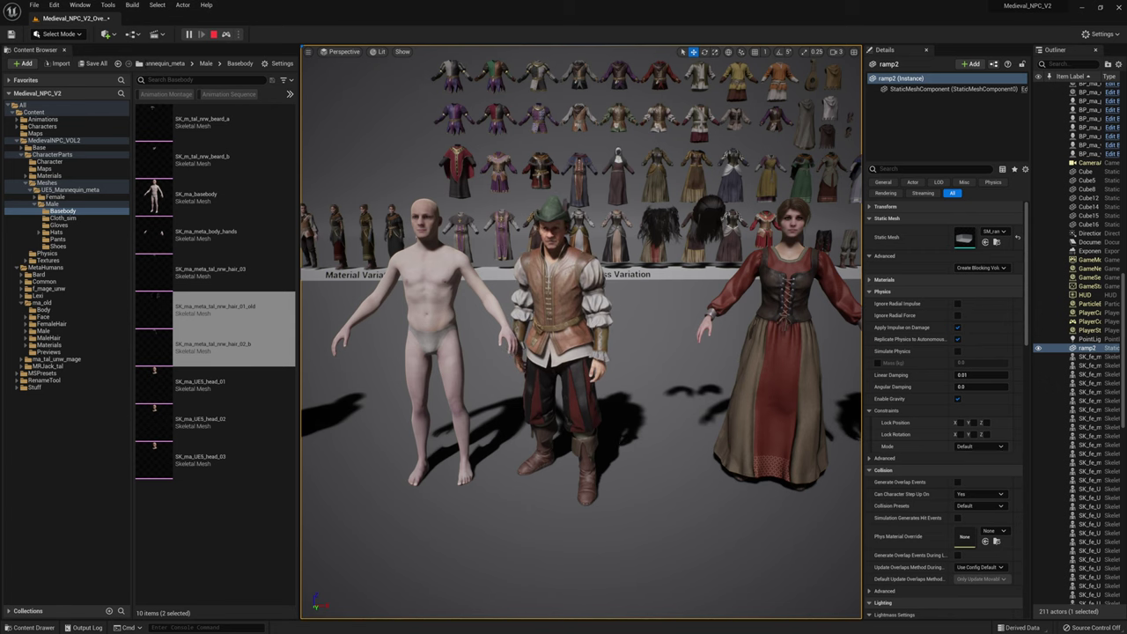
Select the chest component of BP_ma_villager2, locate its Element 0 material in the content browser, and widen the details area.
{"action": "right_click_drag", "start_coordinate": [681, 274], "coordinate": [704, 272]}
{"action": "key", "text": "d"}
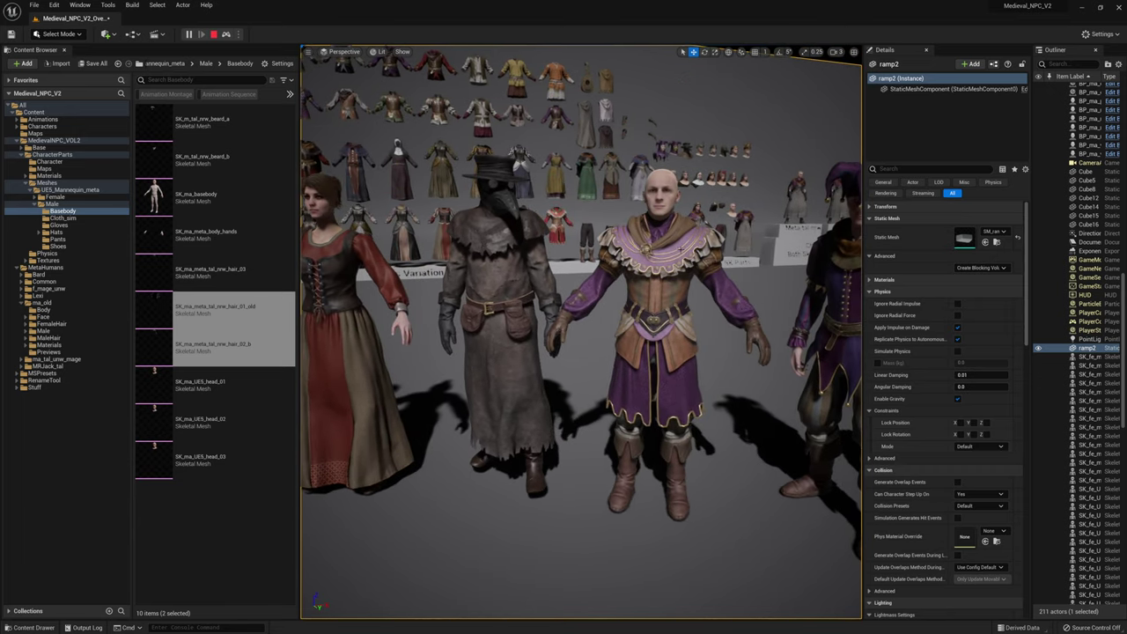
{"action": "left_click", "coordinate": [656, 334]}
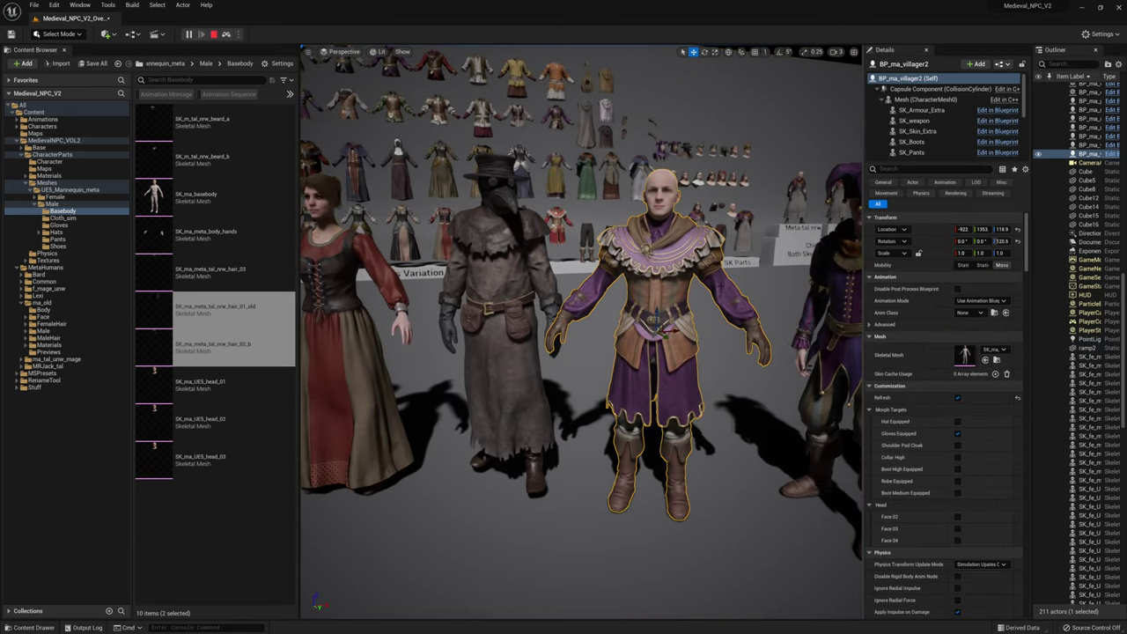
{"action": "left_click", "coordinate": [925, 100]}
{"action": "left_click", "coordinate": [996, 422]}
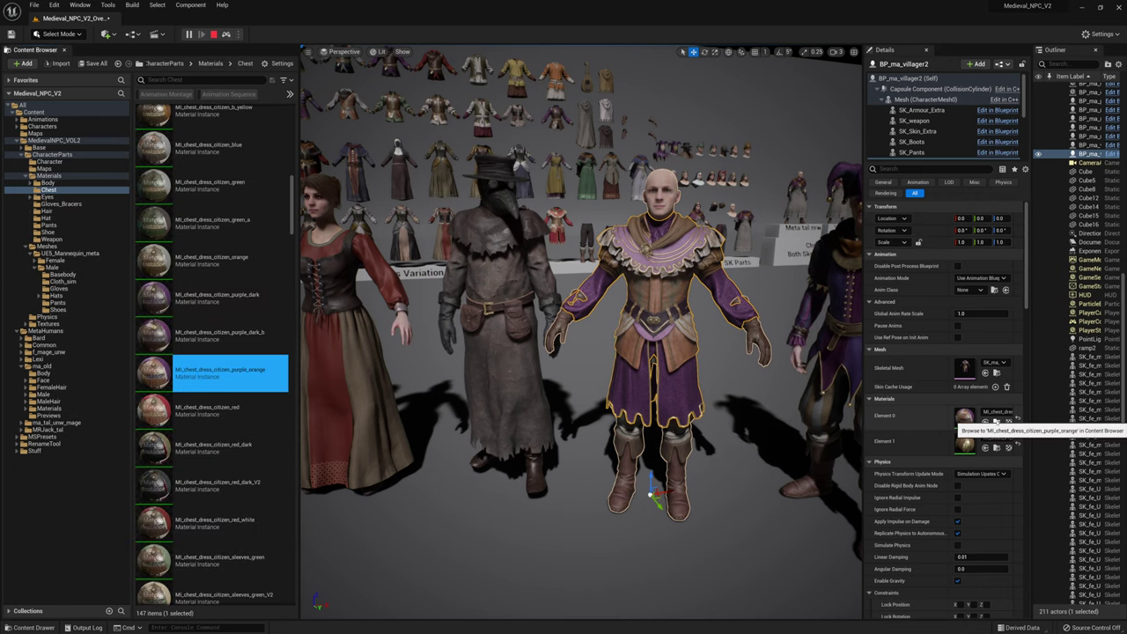
{"action": "left_click_drag", "start_coordinate": [862, 431], "coordinate": [732, 431]}
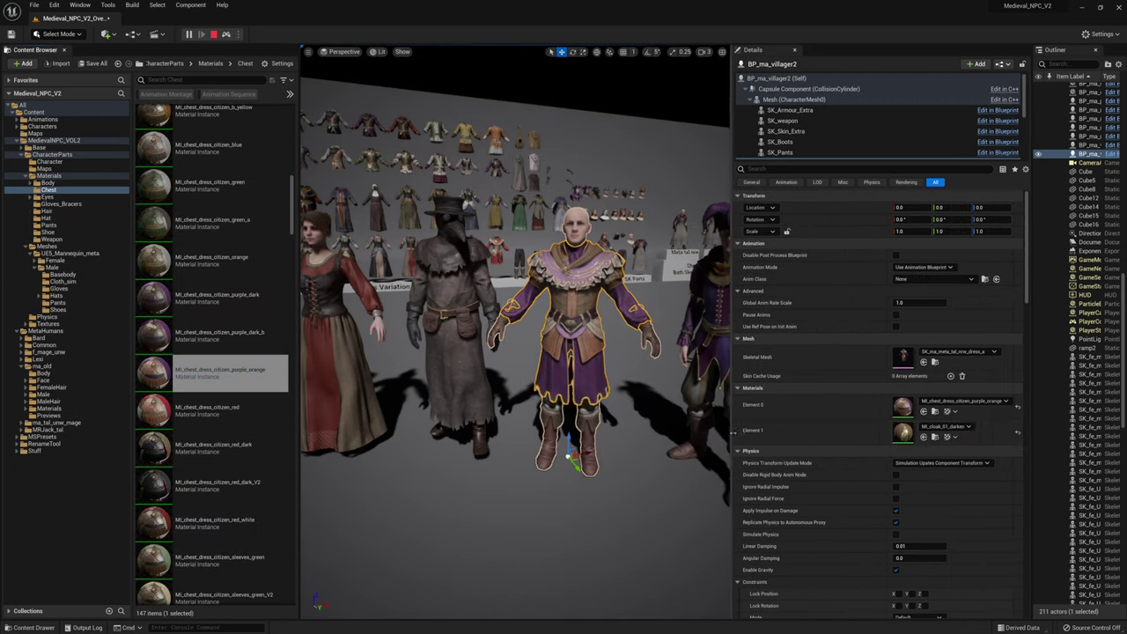
Try MI_chest_dress_citizen_red on the villager's chest Element 0, and replace it with MI_chest_dress_citizen_red_dark.
{"action": "left_click", "coordinate": [225, 409]}
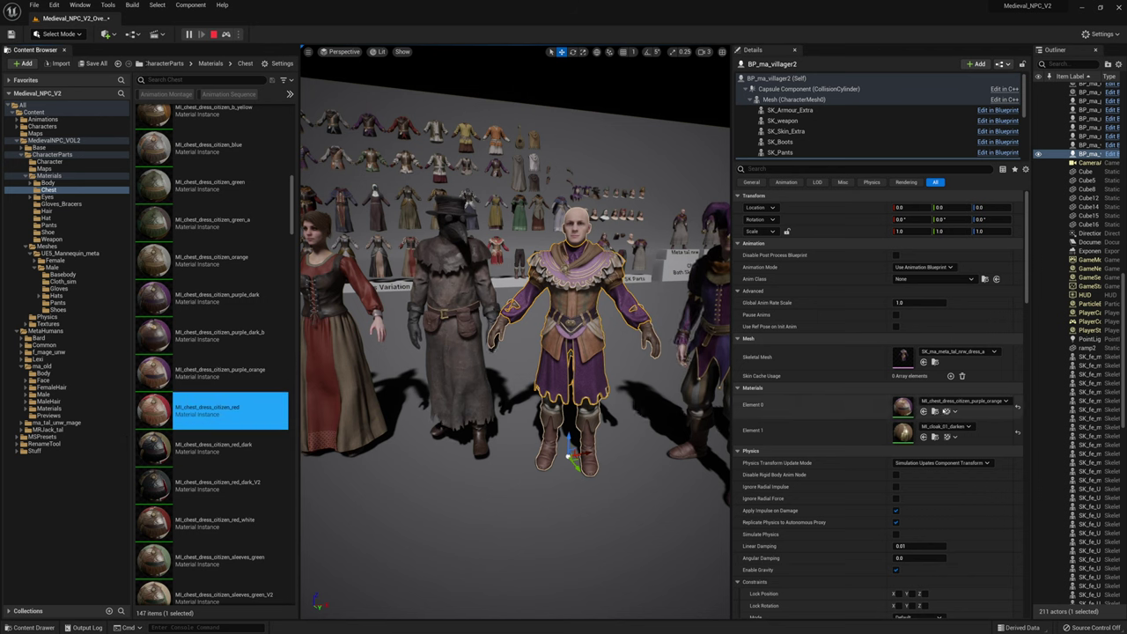
{"action": "left_click", "coordinate": [924, 411]}
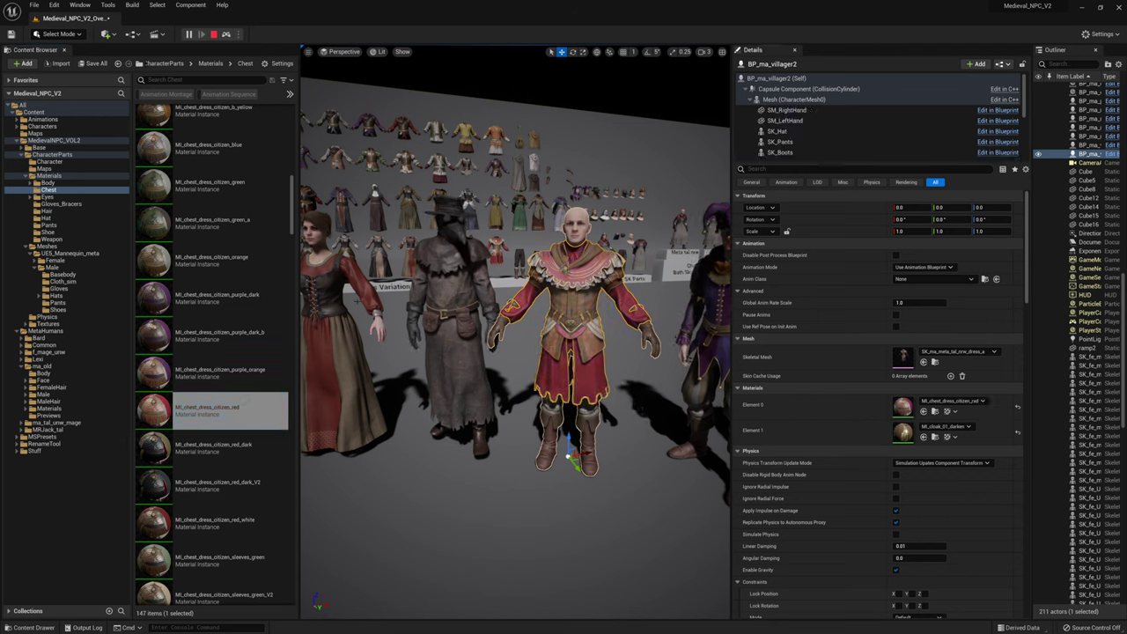
{"action": "left_click", "coordinate": [259, 444]}
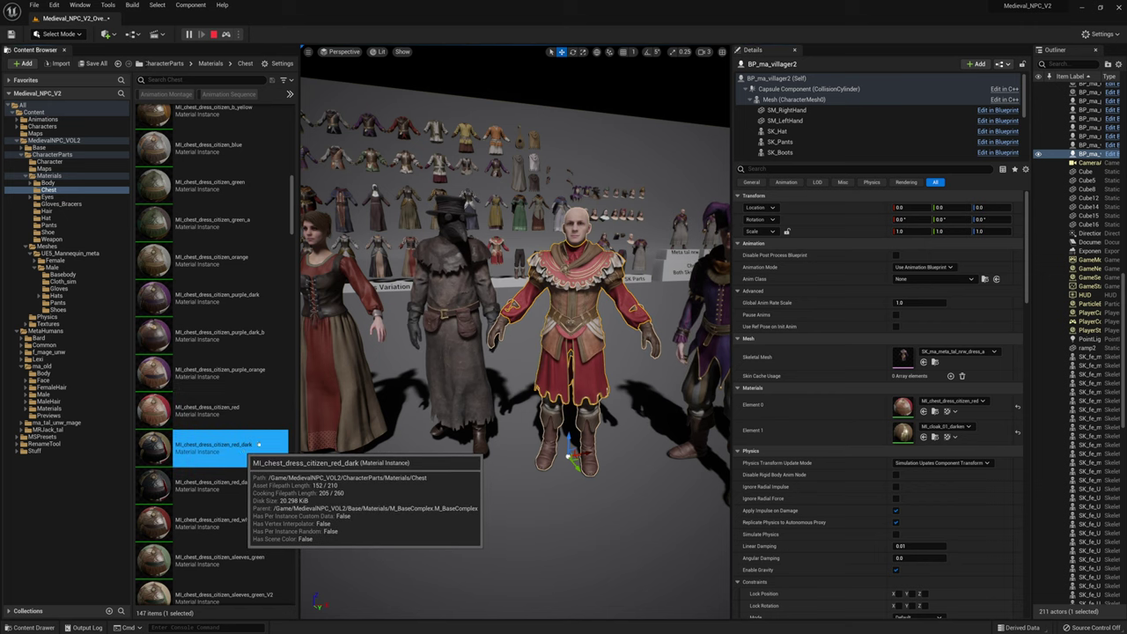
{"action": "left_click", "coordinate": [924, 411]}
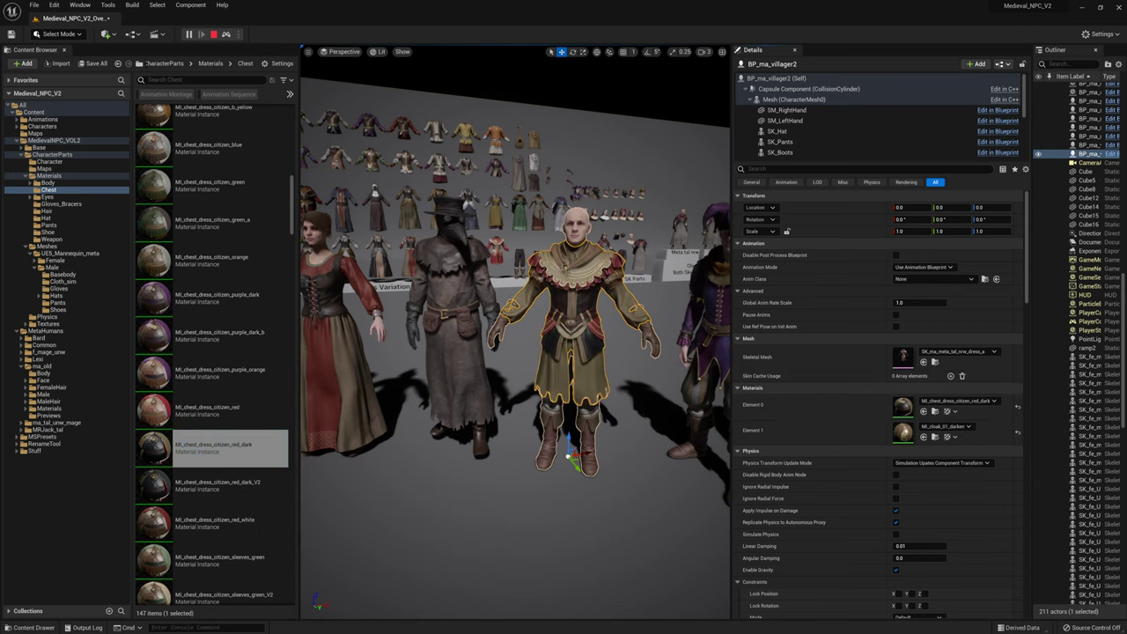
Open the MI_chest_dress_citizen_red_dark material instance clear of the villager and review its texture and Tint Mask - Color parameters.
{"action": "scroll", "coordinate": [528, 353], "scroll_direction": "up", "scroll_amount": 5}
{"action": "double_click", "coordinate": [231, 448]}
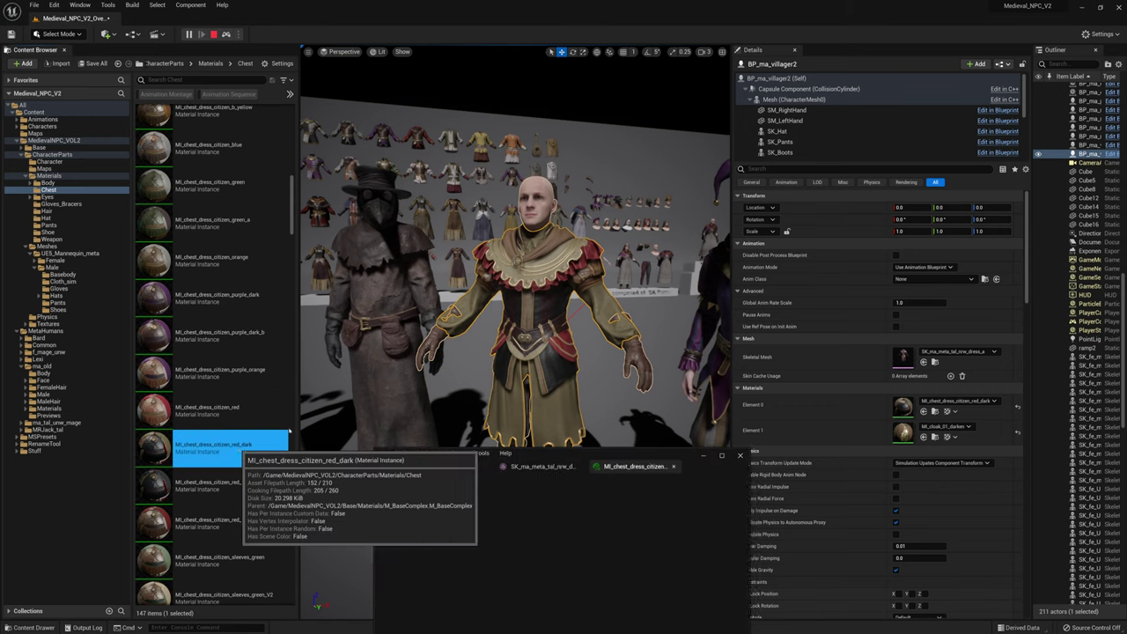
{"action": "left_click_drag", "start_coordinate": [649, 456], "coordinate": [264, 145]}
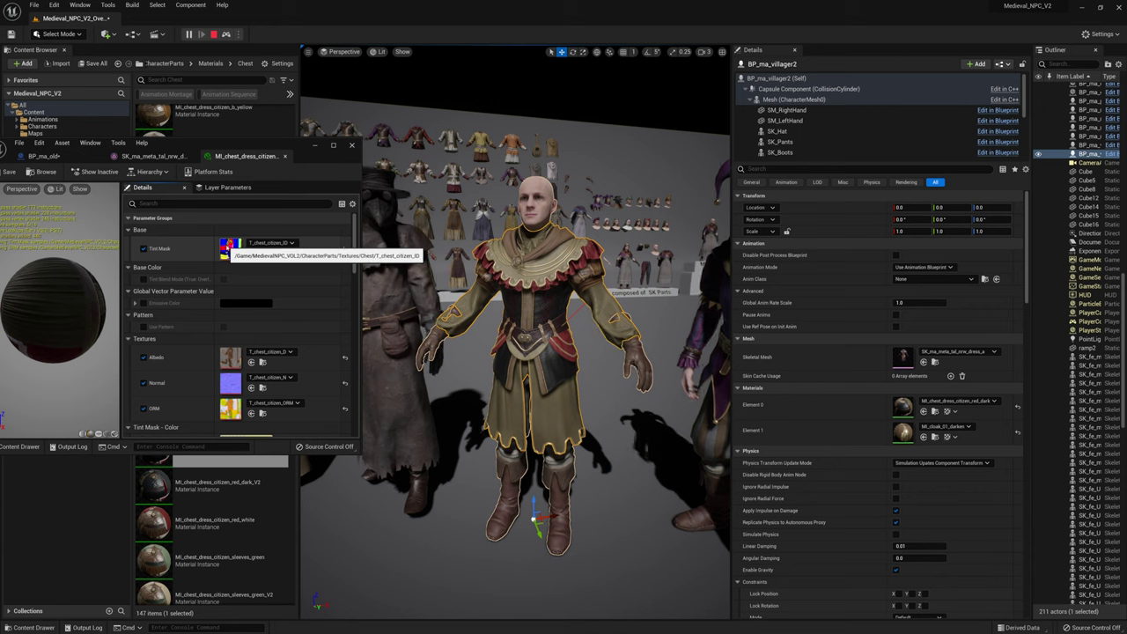
{"action": "scroll", "coordinate": [227, 253], "scroll_direction": "down", "scroll_amount": 1}
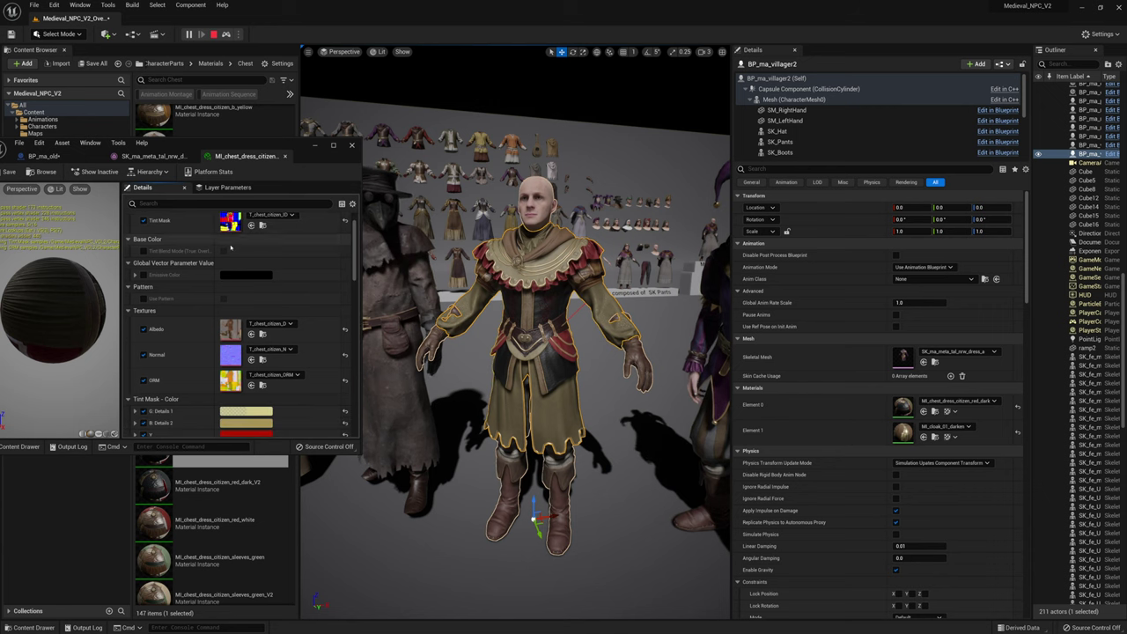
{"action": "scroll", "coordinate": [227, 253], "scroll_direction": "down", "scroll_amount": 3}
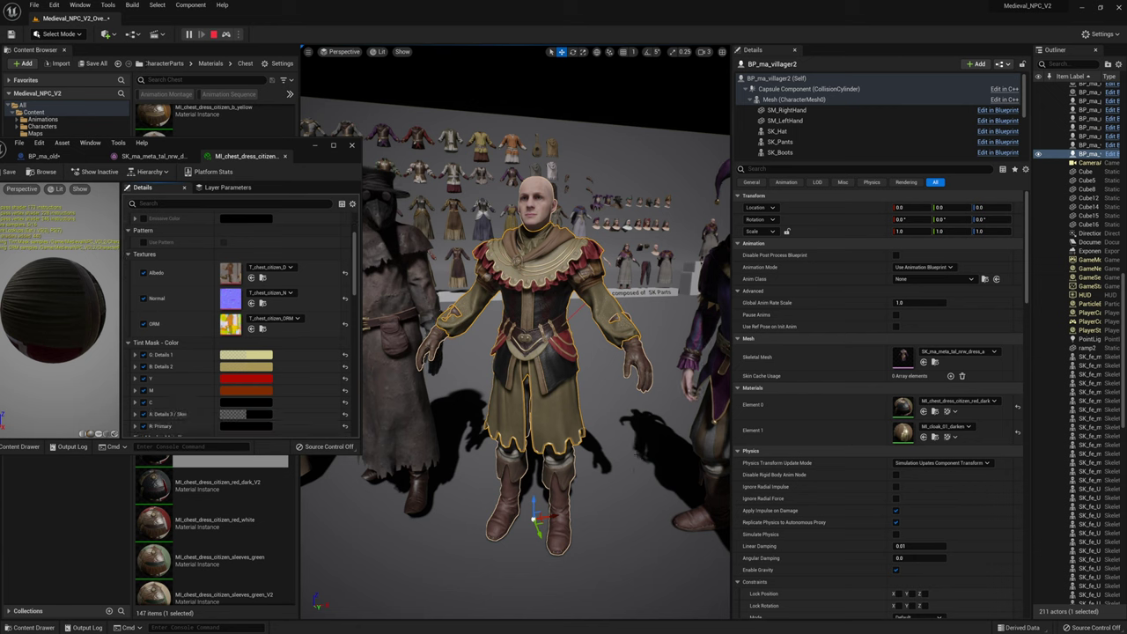
{"action": "scroll", "coordinate": [251, 395], "scroll_direction": "down", "scroll_amount": 1}
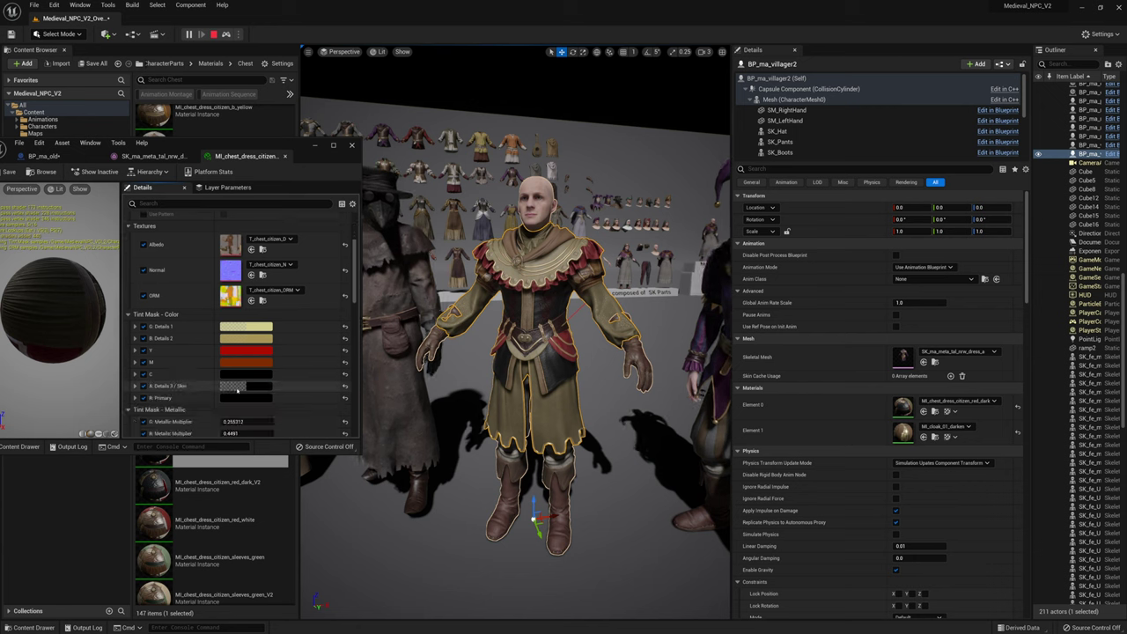
Toggle the Primary tint colour override off and on, try a grey with a value of about 0.139, and cancel the colour change.
{"action": "left_click", "coordinate": [144, 397]}
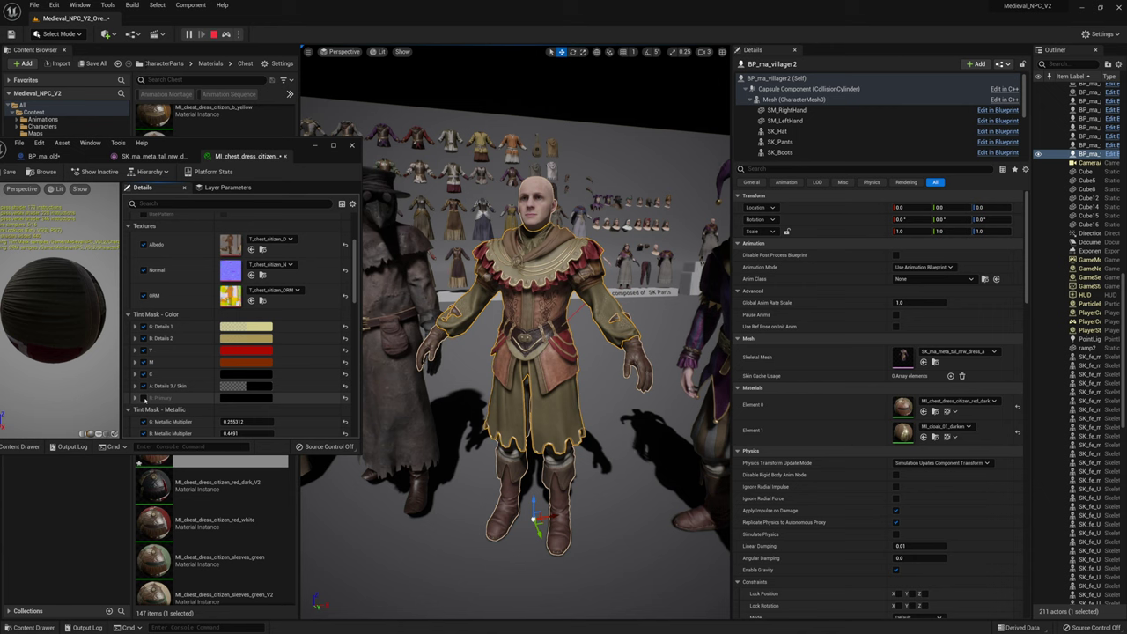
{"action": "left_click", "coordinate": [144, 398]}
{"action": "left_click", "coordinate": [246, 398]}
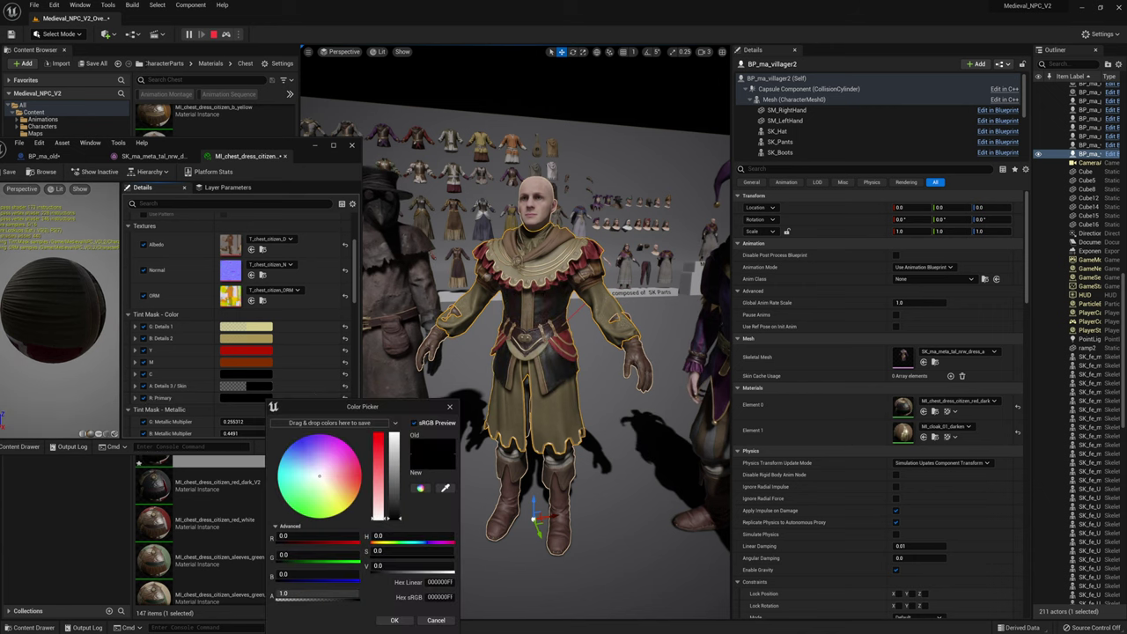
{"action": "mouse_move", "coordinate": [396, 501]}
{"action": "left_mouse_down"}
{"action": "mouse_move", "coordinate": [396, 435]}
{"action": "mouse_move", "coordinate": [397, 507]}
{"action": "left_mouse_up"}
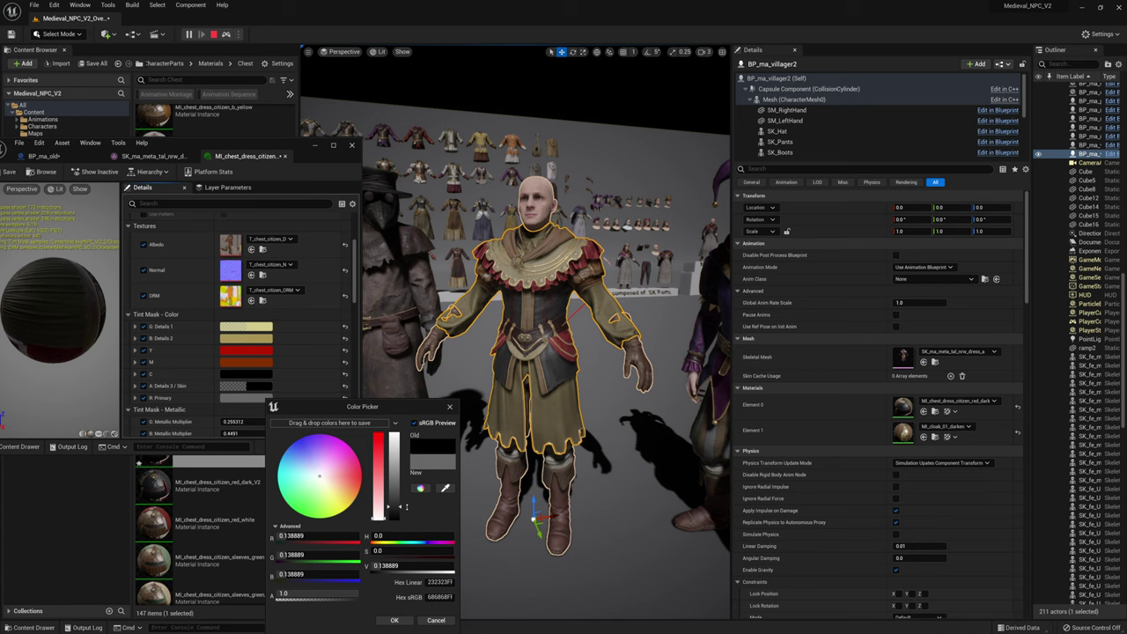
{"action": "left_click", "coordinate": [444, 616]}
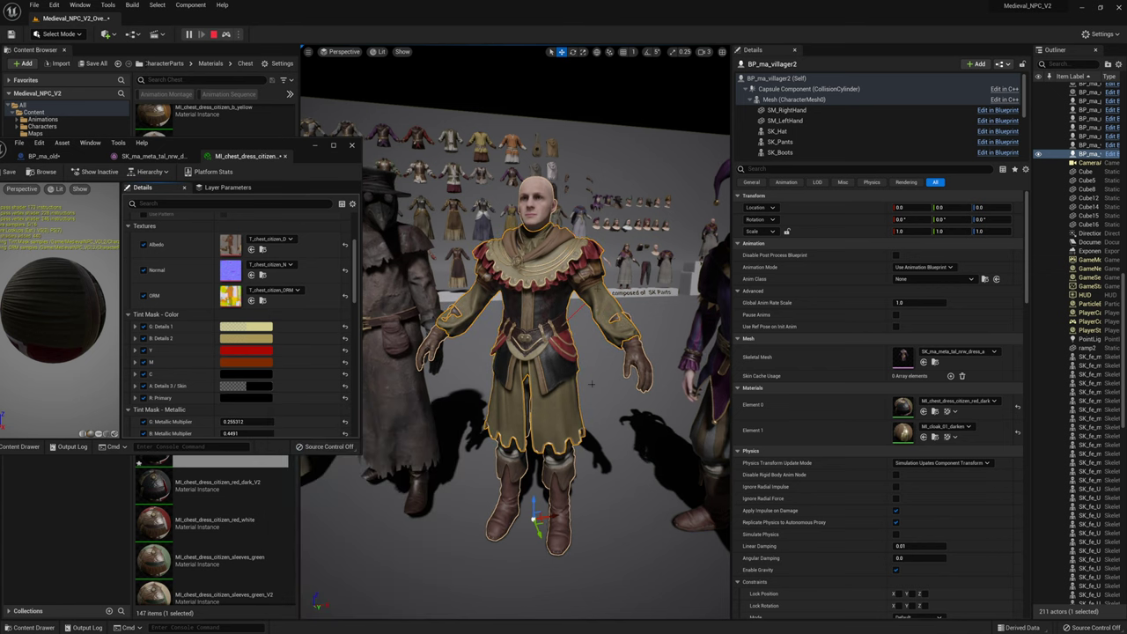
Close the material instance editor window and show the Dress Variation wall in a full-screen viewport.
{"action": "left_click", "coordinate": [620, 162]}
{"action": "right_click_drag", "start_coordinate": [620, 162], "coordinate": [585, 158]}
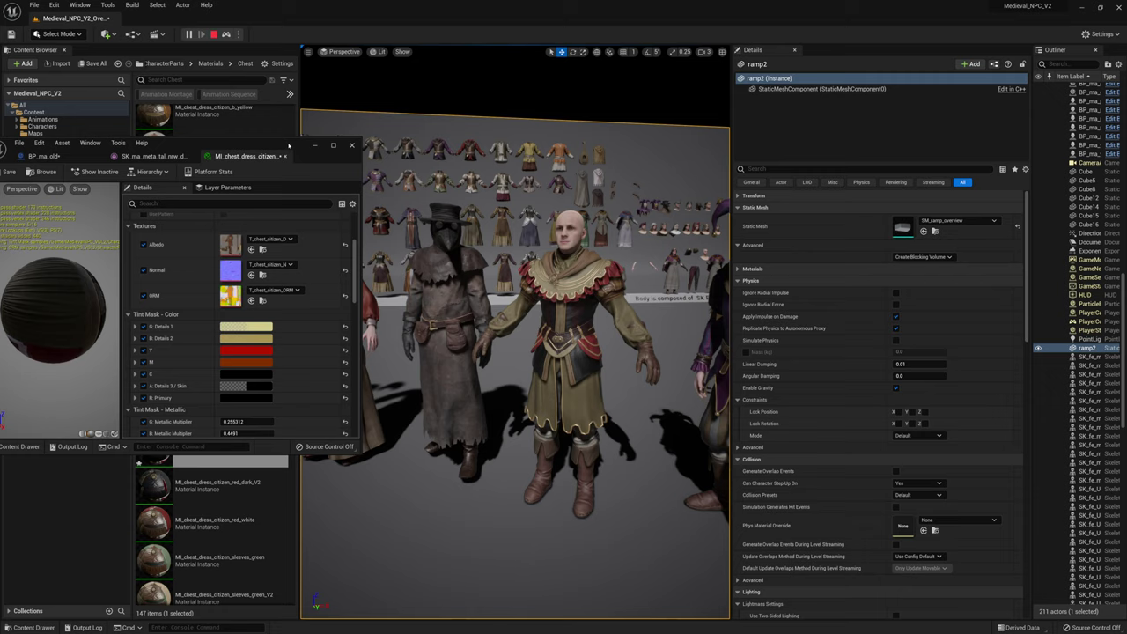
{"action": "left_click_drag", "start_coordinate": [287, 145], "coordinate": [435, 386]}
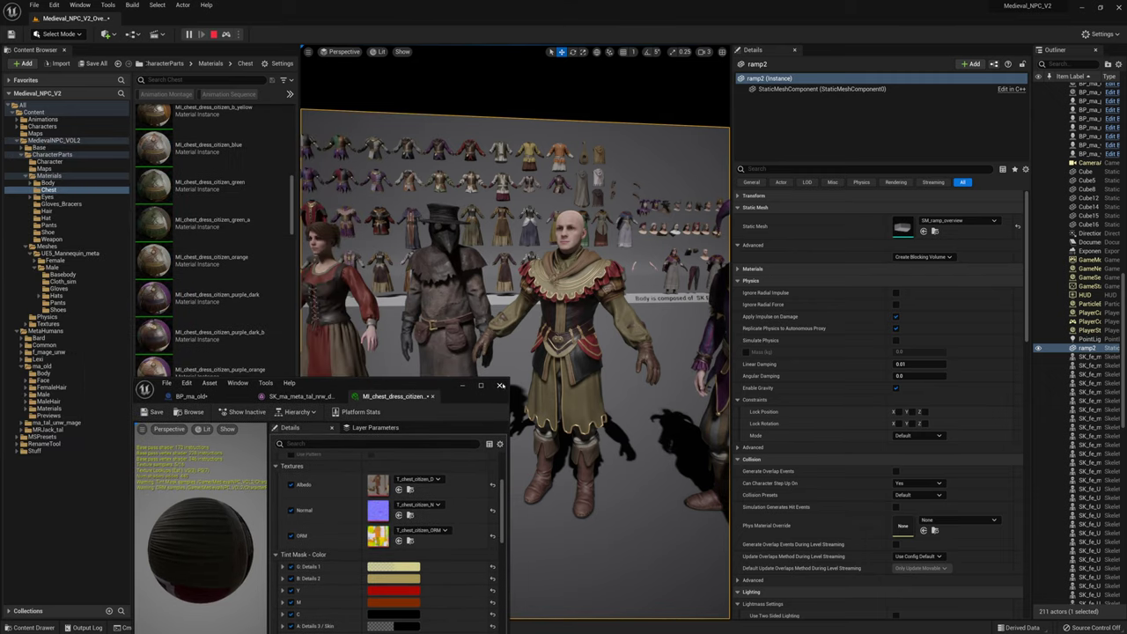
{"action": "left_click", "coordinate": [500, 385]}
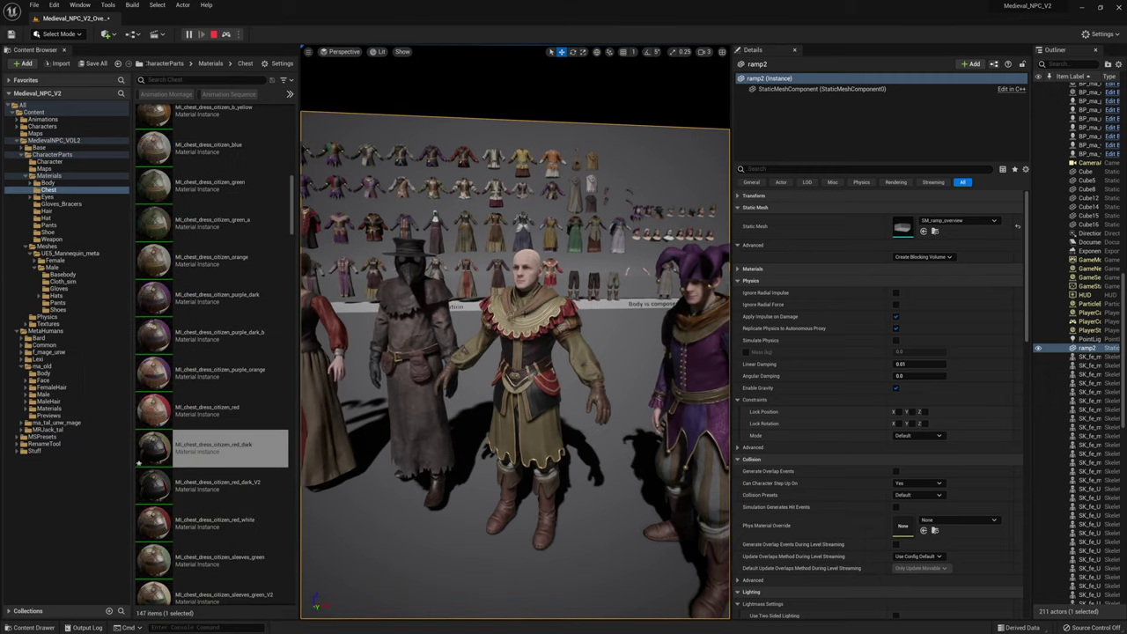
{"action": "right_click_drag", "start_coordinate": [515, 352], "coordinate": [473, 343]}
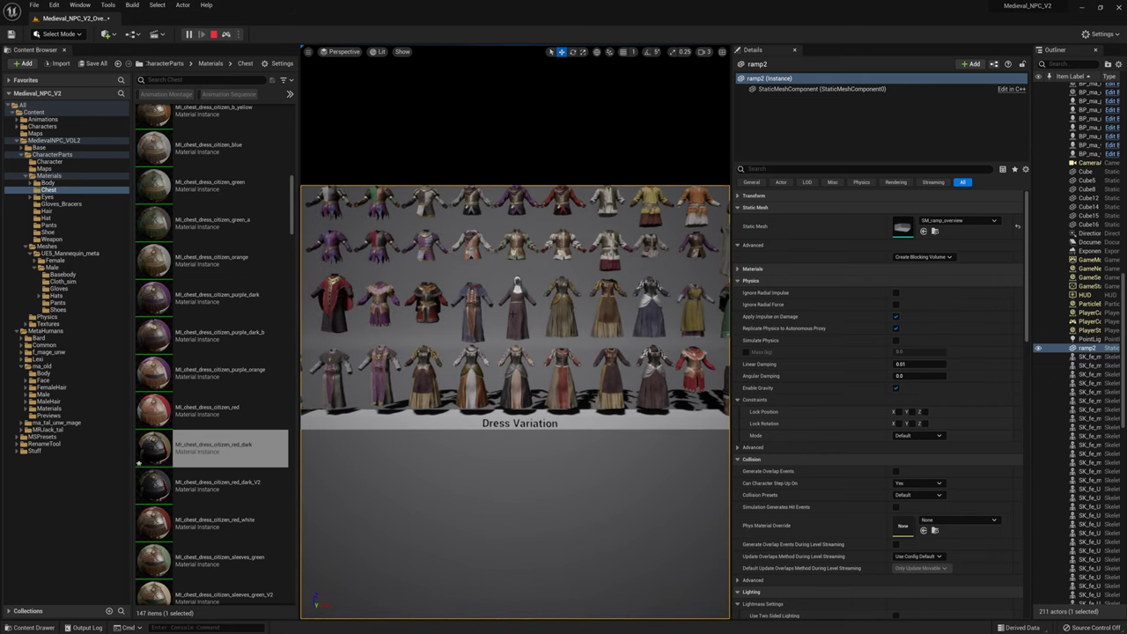
{"action": "key", "text": "F11"}
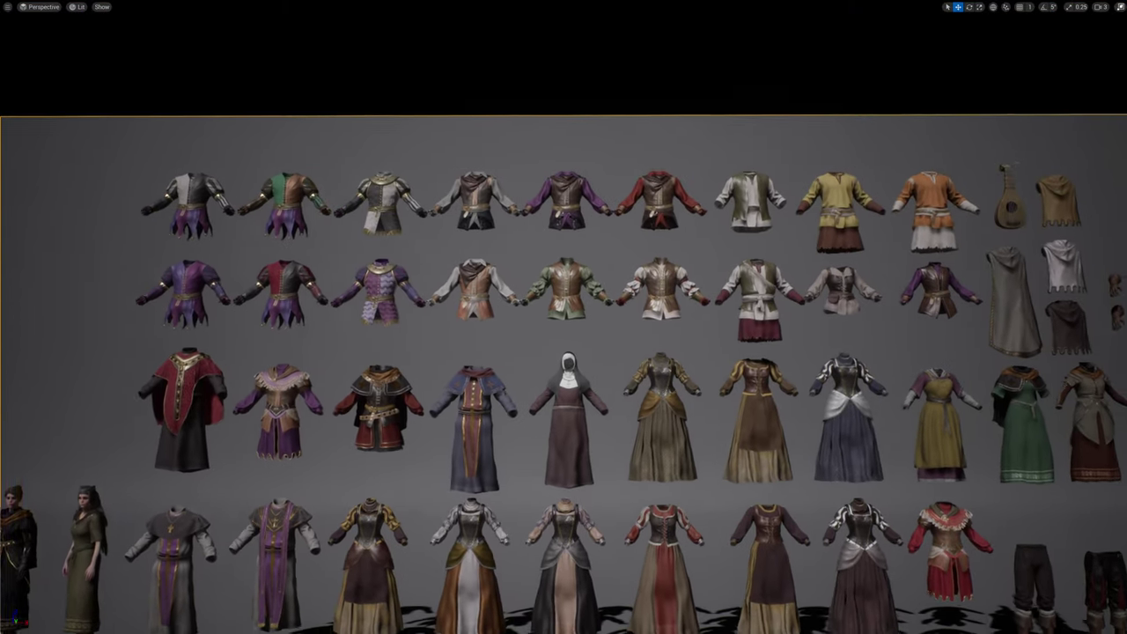